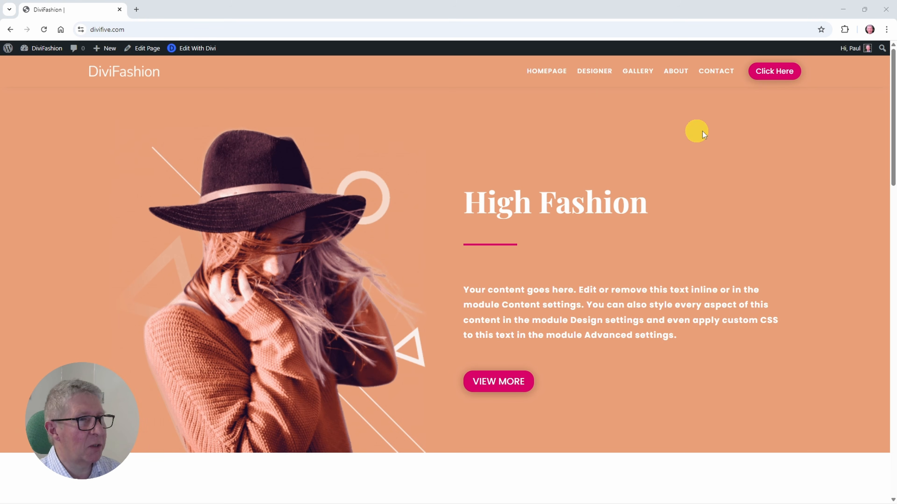
# Step: Examine how the DiviFashion homepage header looks at the top of the page and while the page is scrolled
pyautogui.scroll(-1, 409, 167)
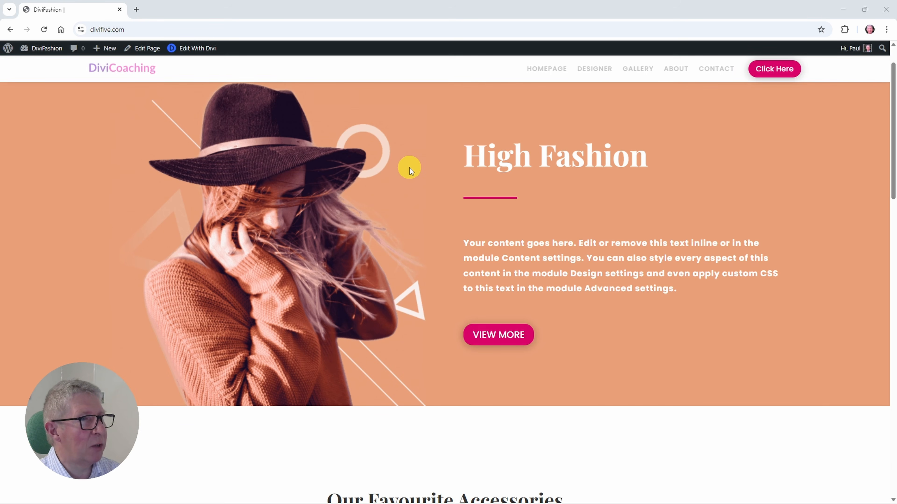
pyautogui.scroll(-1, 409, 168)
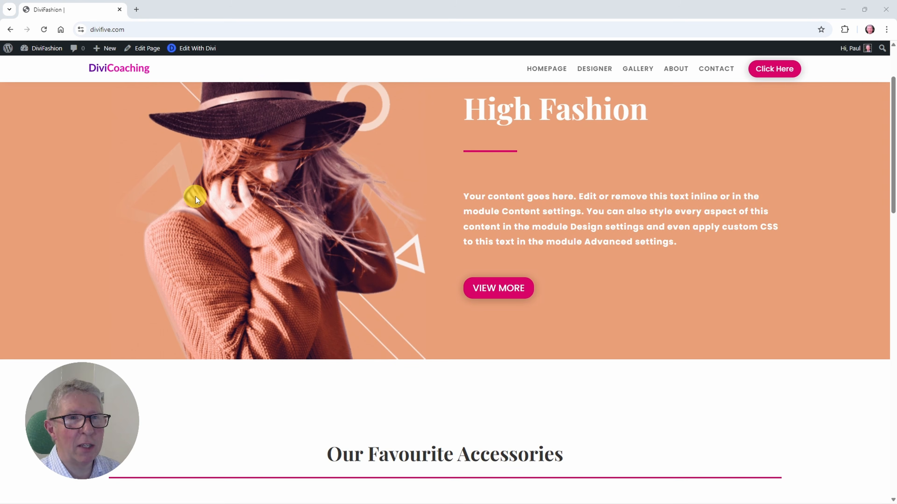
pyautogui.scroll(2, 197, 197)
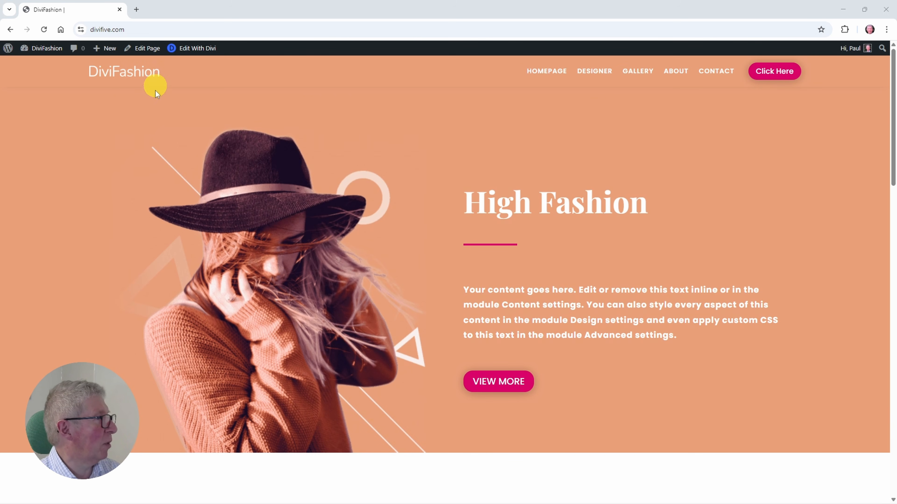
pyautogui.scroll(-1, 184, 249)
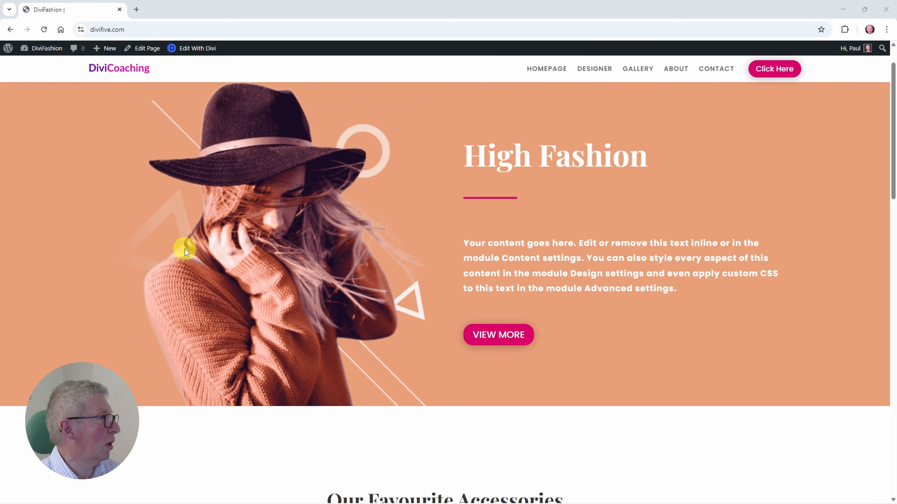
pyautogui.scroll(1, 427, 216)
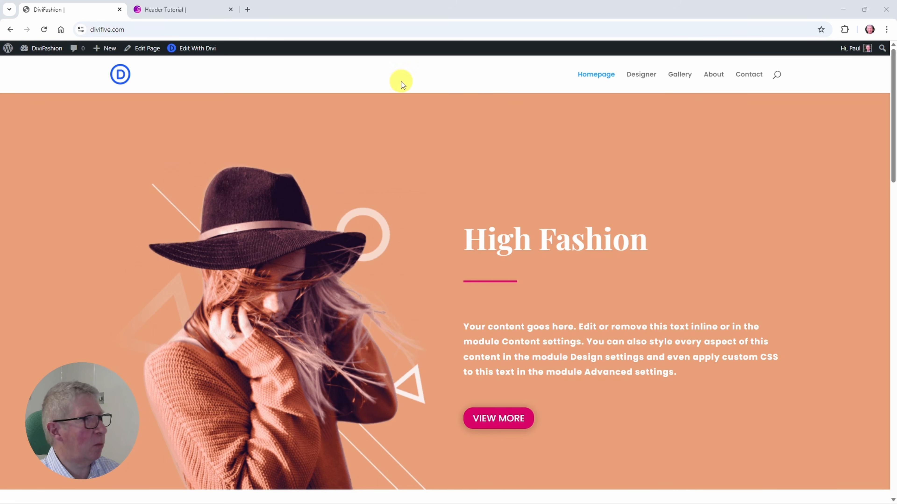
pyautogui.scroll(-5, 385, 178)
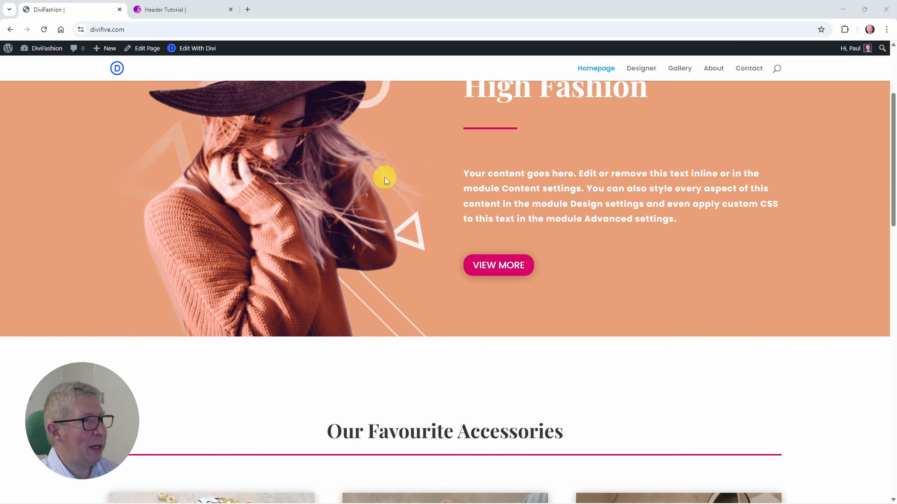
pyautogui.scroll(5, 385, 177)
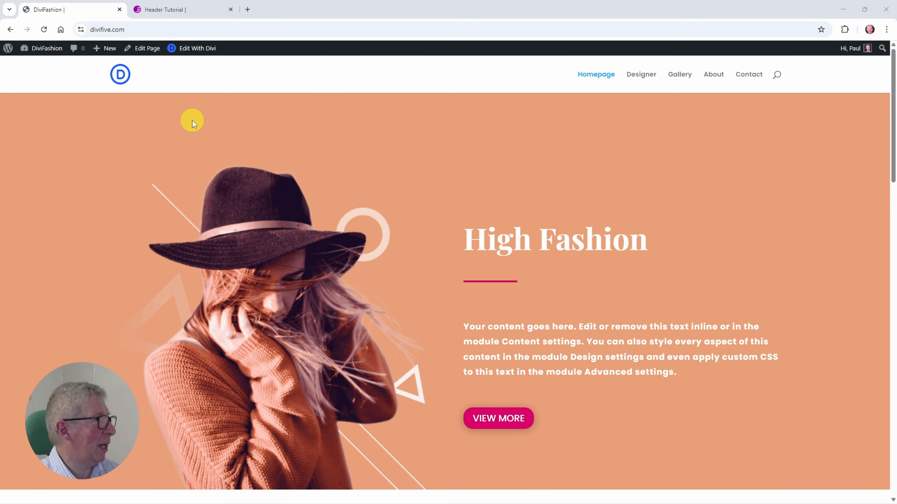
# Step: Examine the editing options for header and post content on the Header Tutorial site in the Visual Builder, and close that site
pyautogui.click(164, 11)
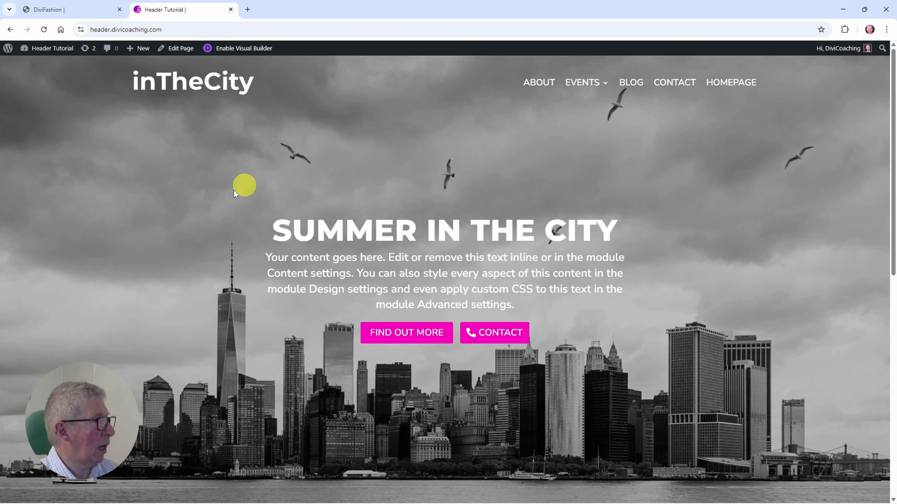
pyautogui.click(234, 50)
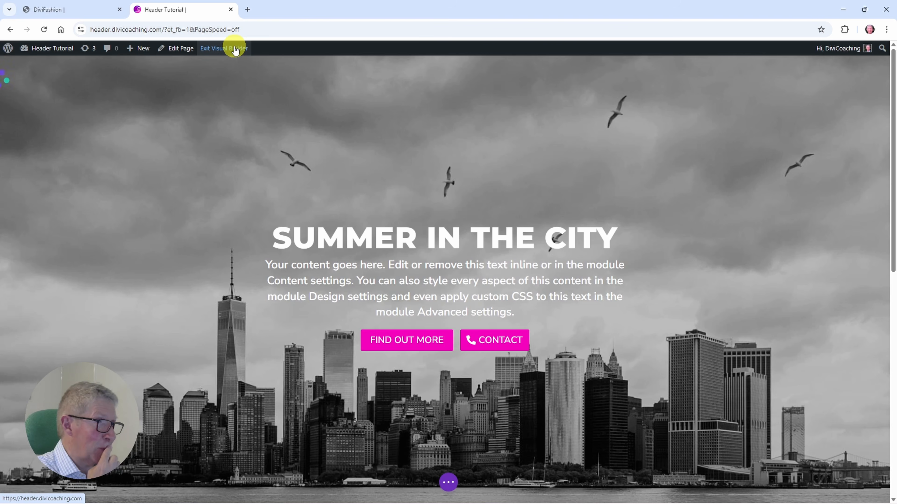
pyautogui.moveTo(392, 69)
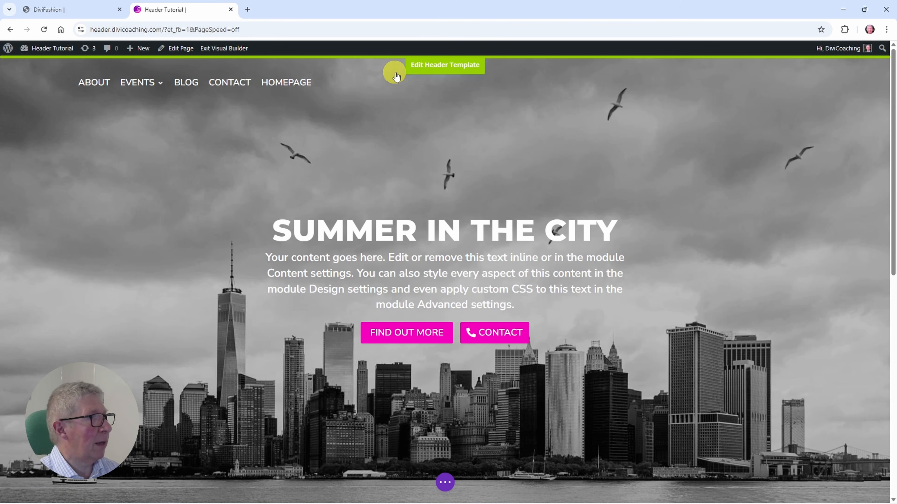
pyautogui.click(441, 69)
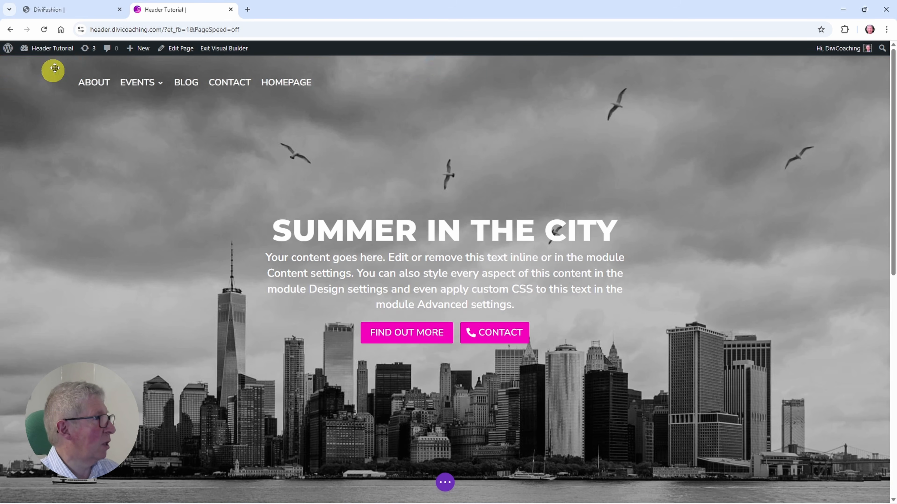
pyautogui.moveTo(335, 178)
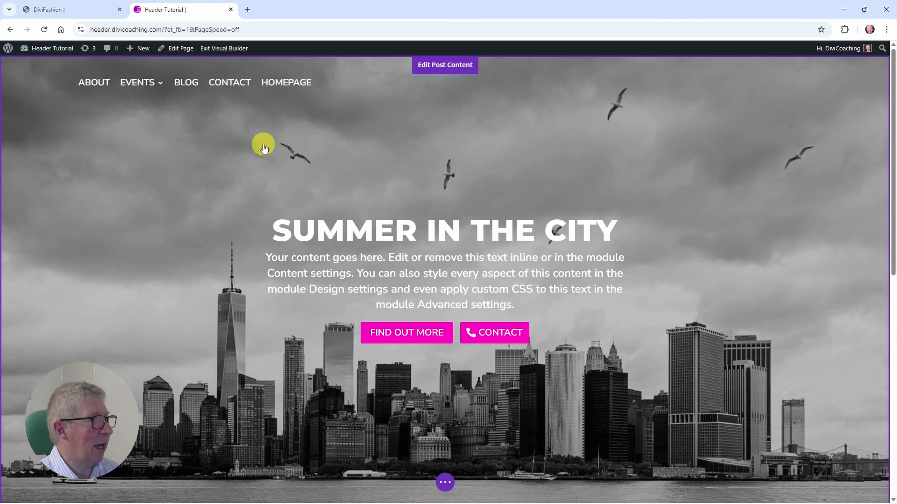
pyautogui.moveTo(397, 94)
pyautogui.moveTo(416, 284)
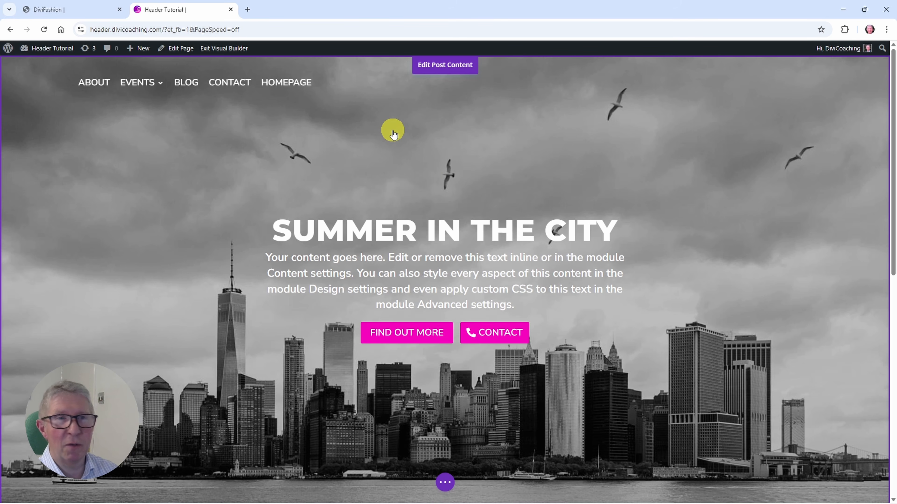
pyautogui.moveTo(451, 59)
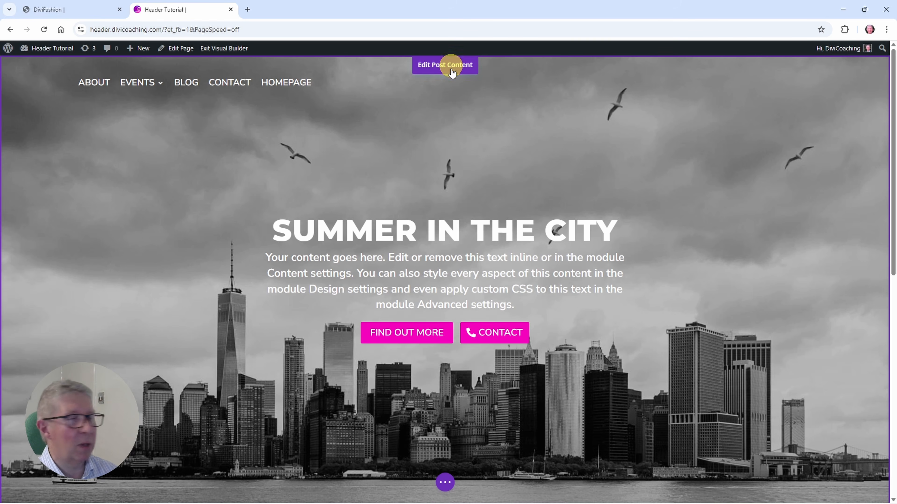
pyautogui.click(231, 9)
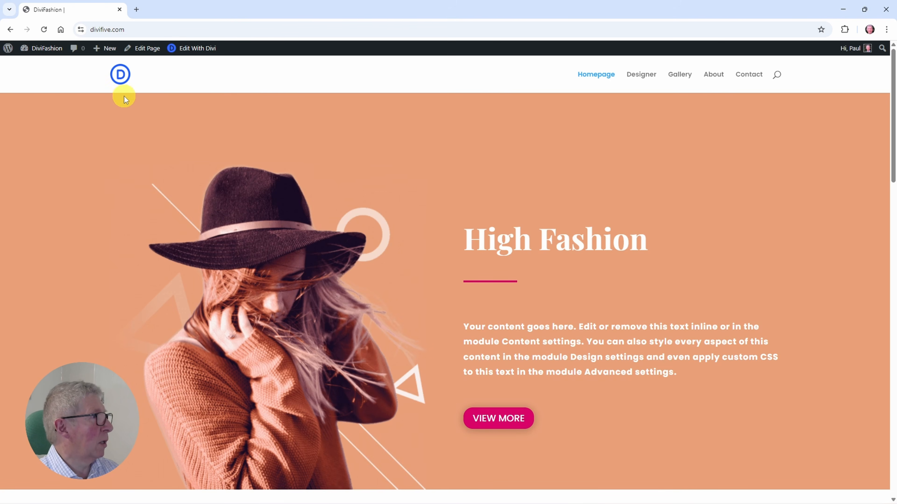
# Step: Open the Divi Theme Builder for the DiviFashion site and start building a global header for the default website template
pyautogui.moveTo(36, 51)
pyautogui.click(38, 67)
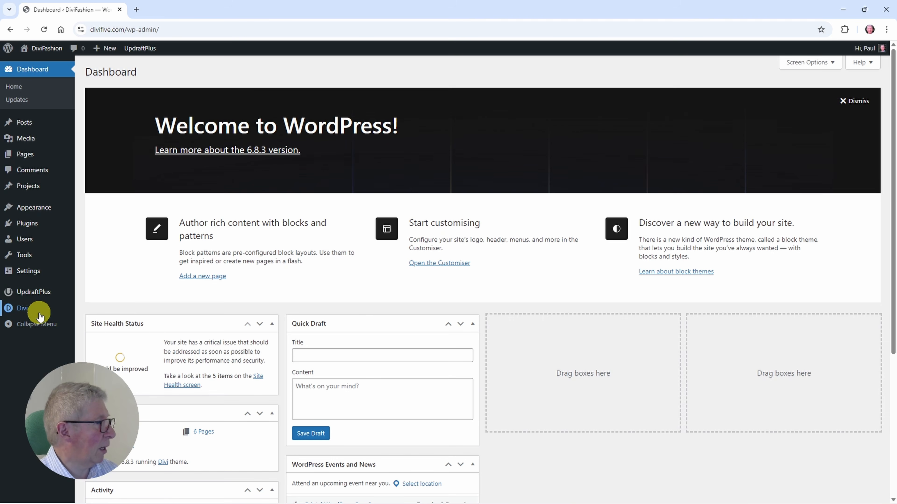
pyautogui.moveTo(37, 313)
pyautogui.click(96, 352)
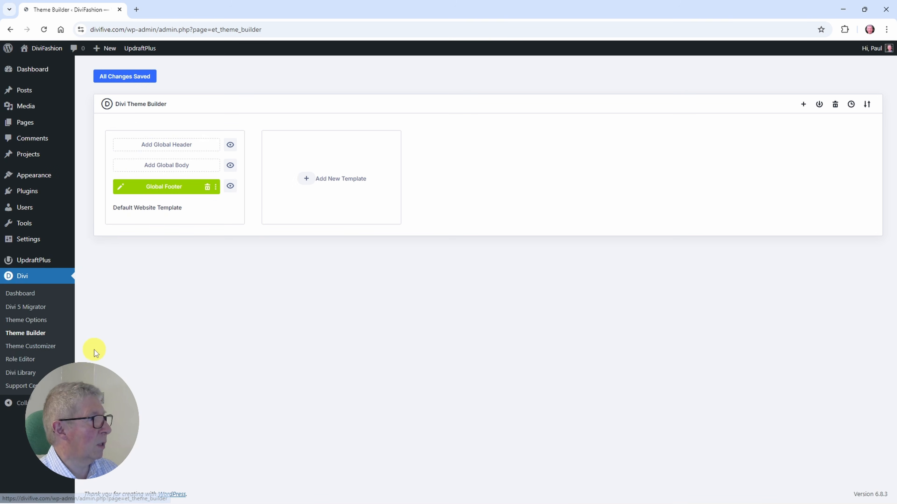
pyautogui.click(161, 148)
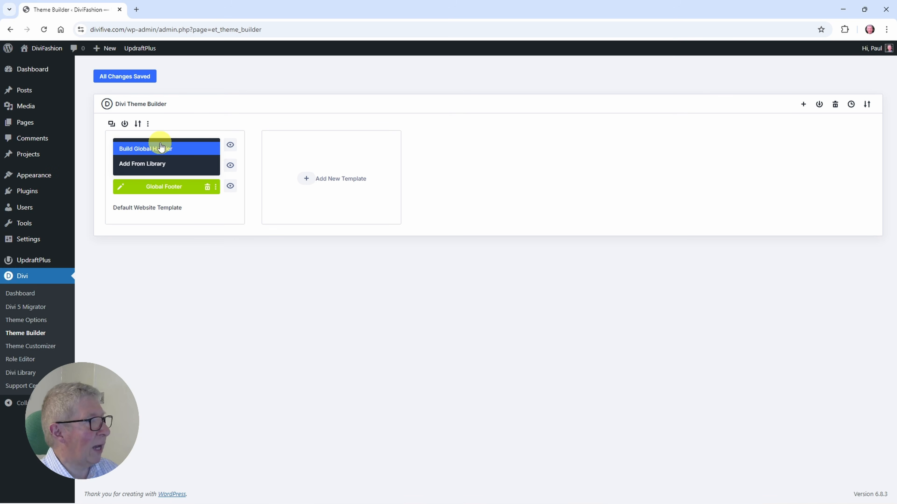
pyautogui.click(161, 147)
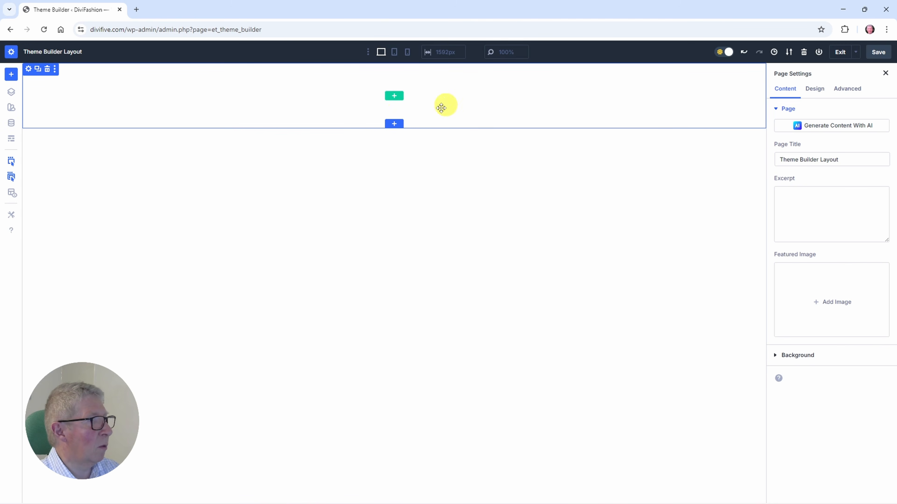
# Step: Set the top and bottom padding of the header's empty section to 0
pyautogui.click(28, 69)
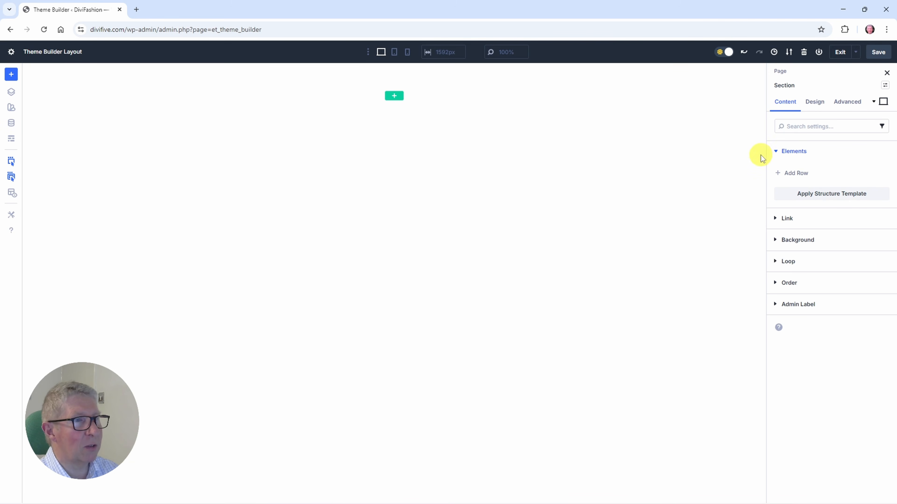
pyautogui.click(818, 103)
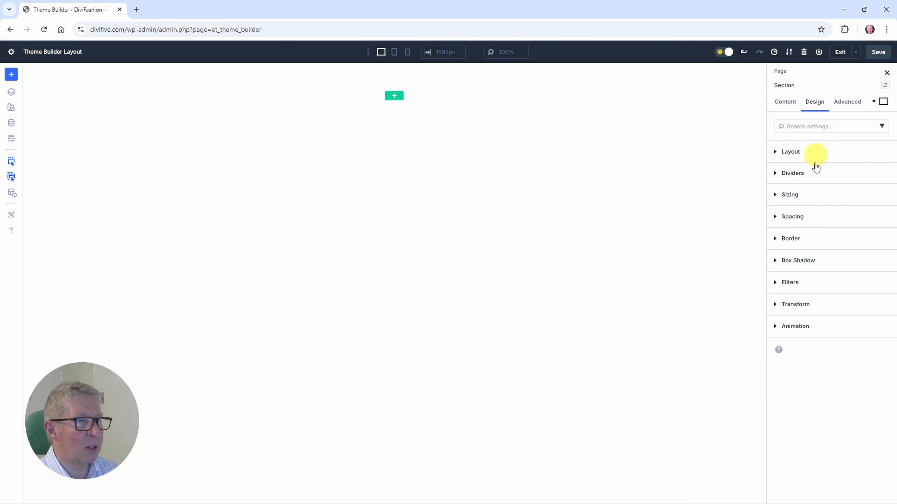
pyautogui.click(788, 217)
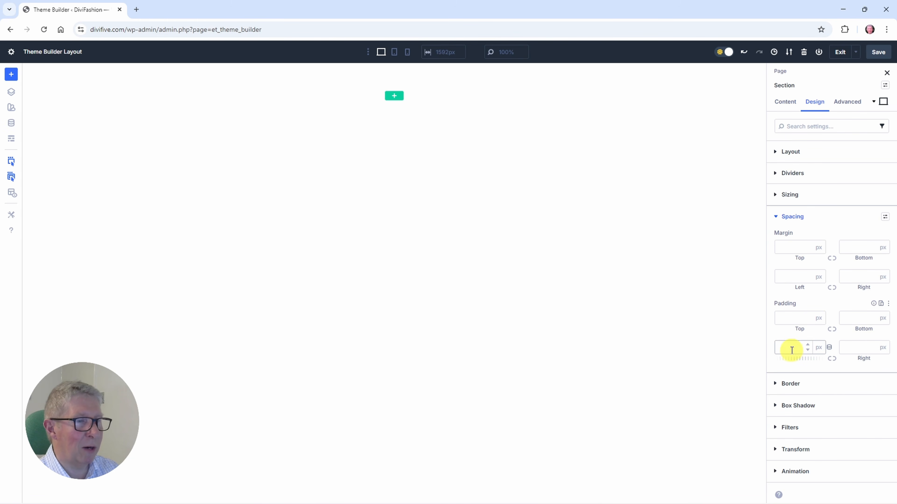
pyautogui.click(783, 319)
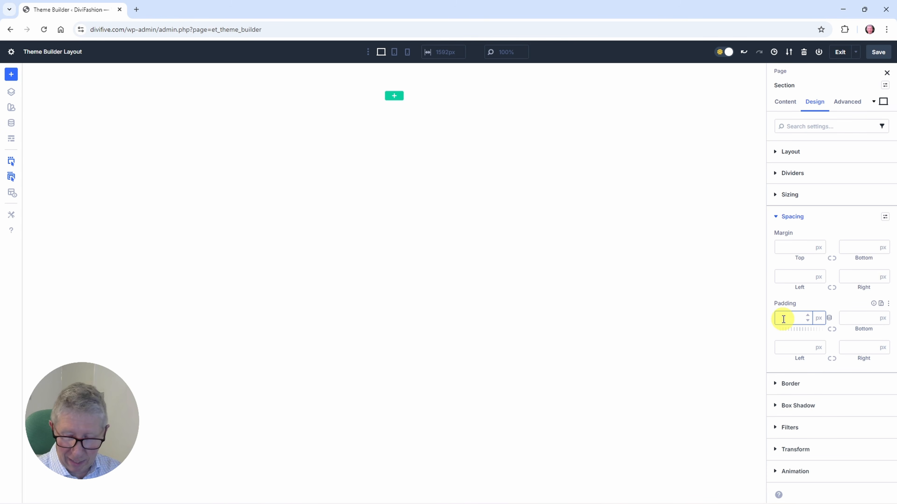
pyautogui.write('0')
pyautogui.click(854, 319)
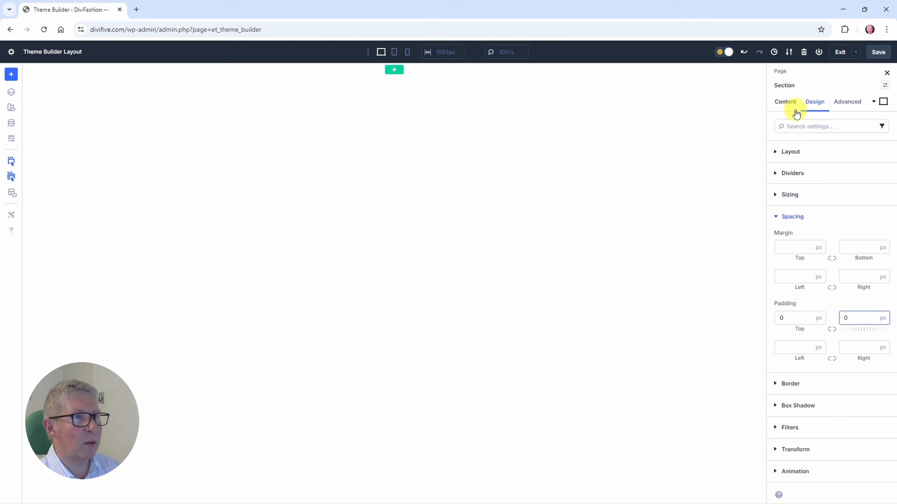
# Step: Save the header layout and the Theme Builder changes, and return to the live homepage
pyautogui.click(877, 53)
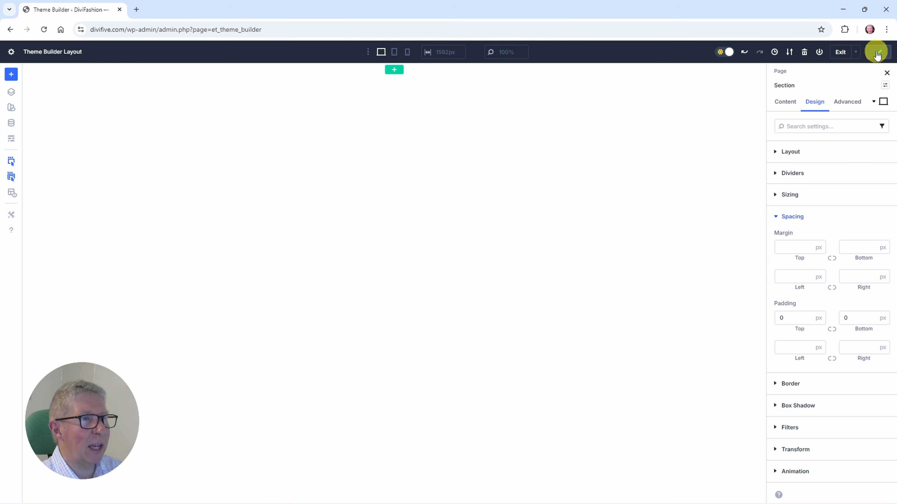
pyautogui.click(842, 53)
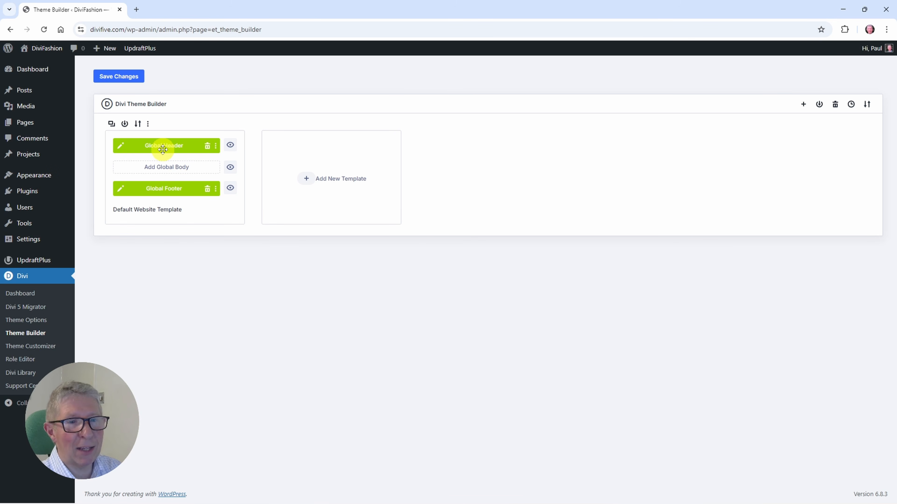
pyautogui.click(114, 77)
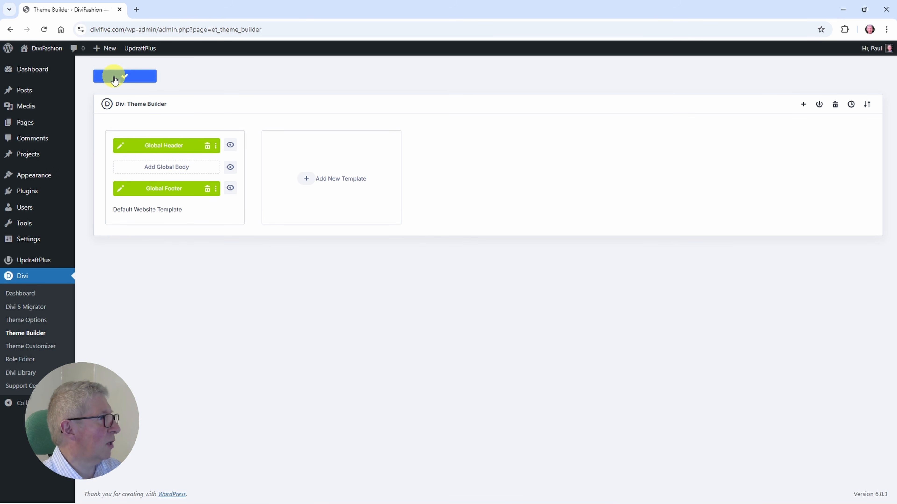
pyautogui.click(43, 65)
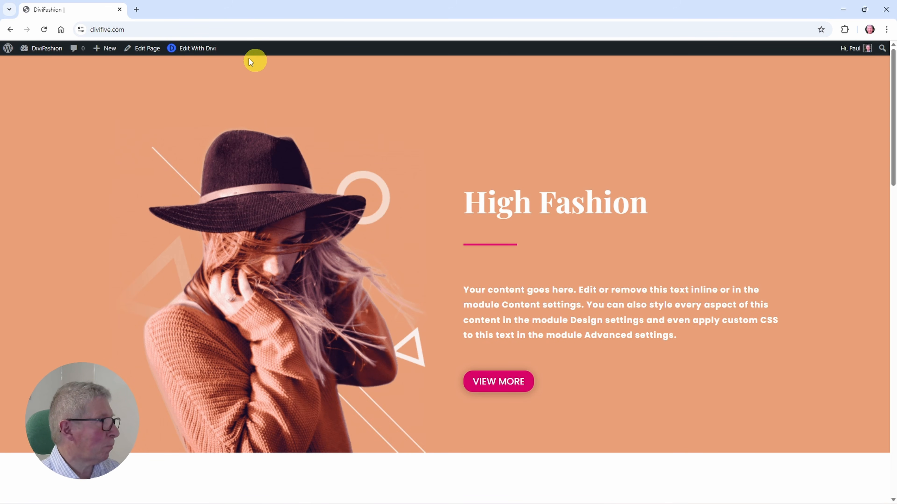
# Step: Edit the homepage with Divi, insert a section with a single-column row, and move it above the High Fashion section
pyautogui.click(198, 50)
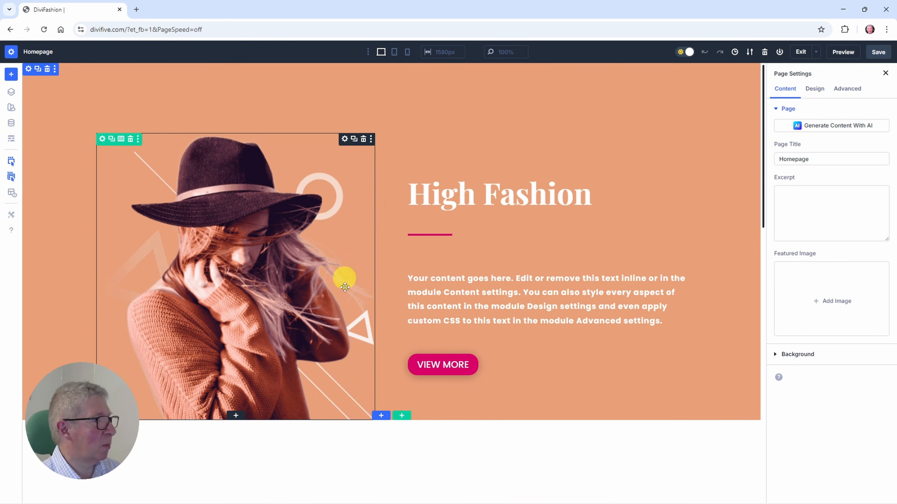
pyautogui.click(382, 417)
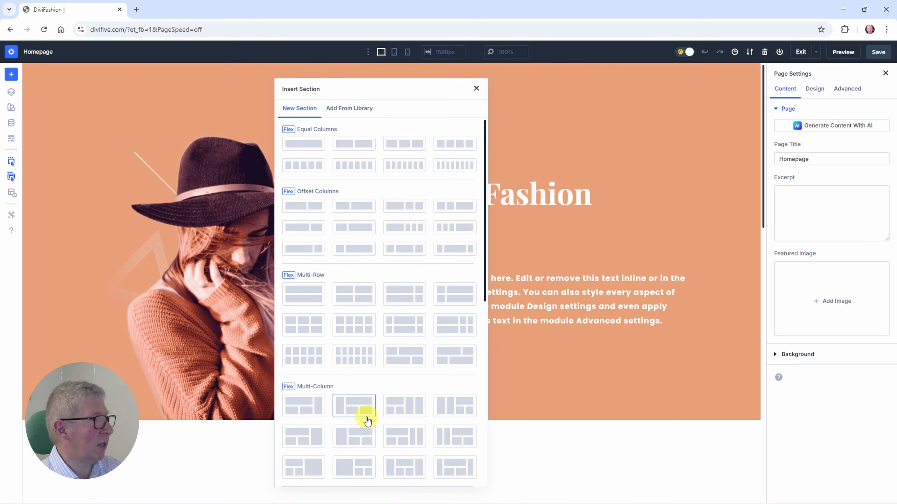
pyautogui.click(301, 144)
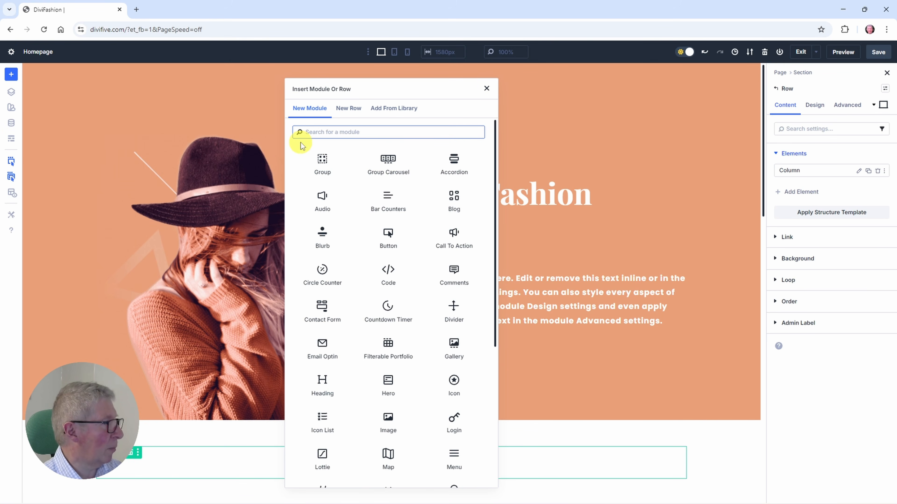
pyautogui.click(487, 88)
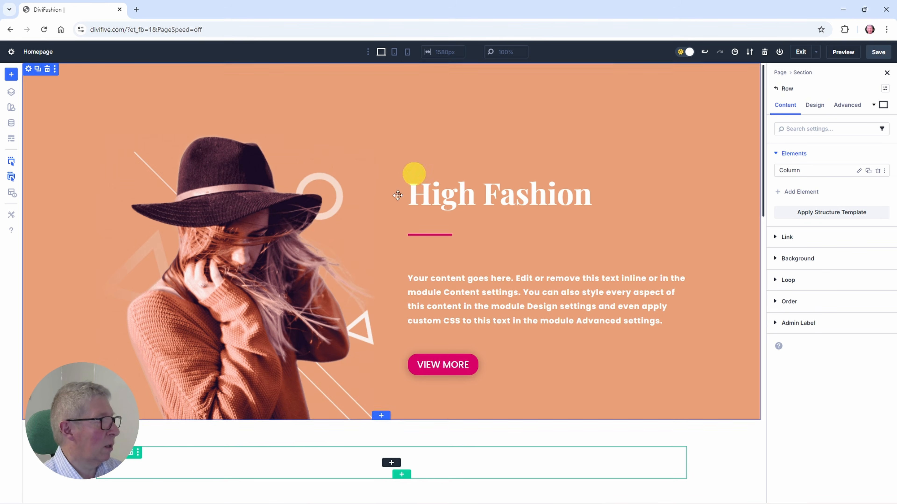
pyautogui.click(57, 465)
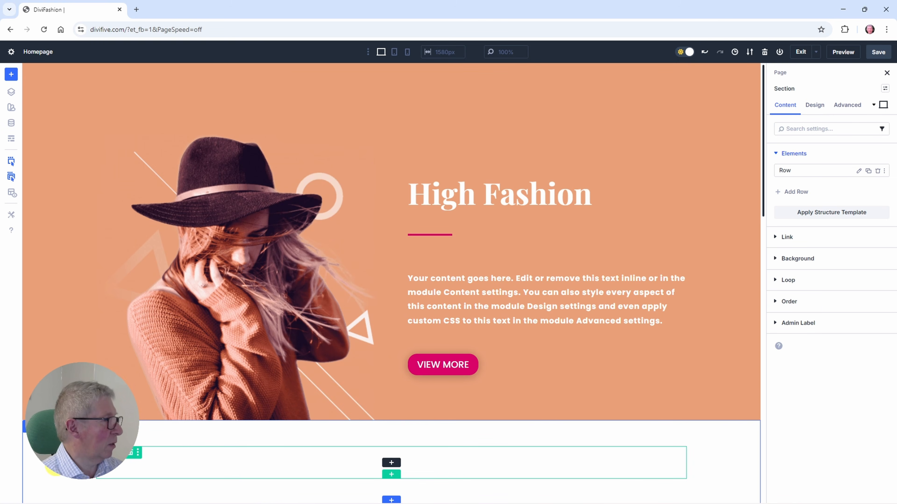
pyautogui.moveTo(56, 465); pyautogui.dragTo(68, 72)
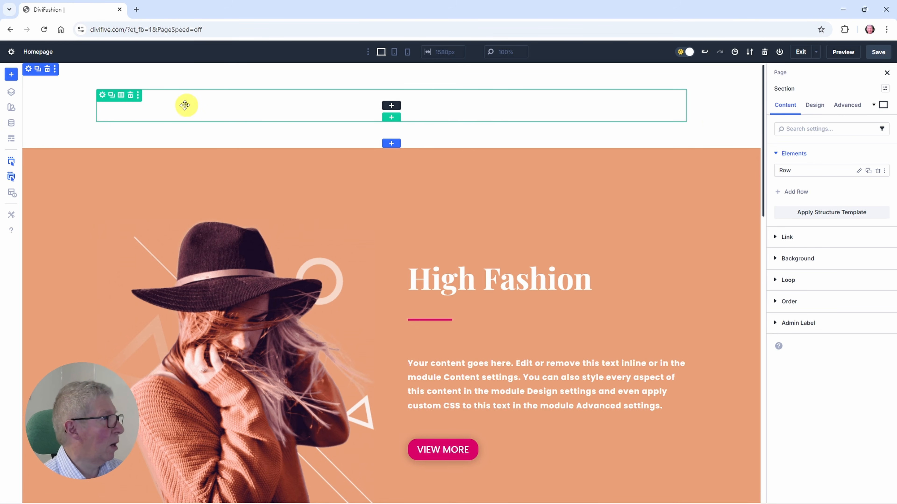
# Step: Set the width and maximum width of the new section's row to 100%
pyautogui.click(102, 96)
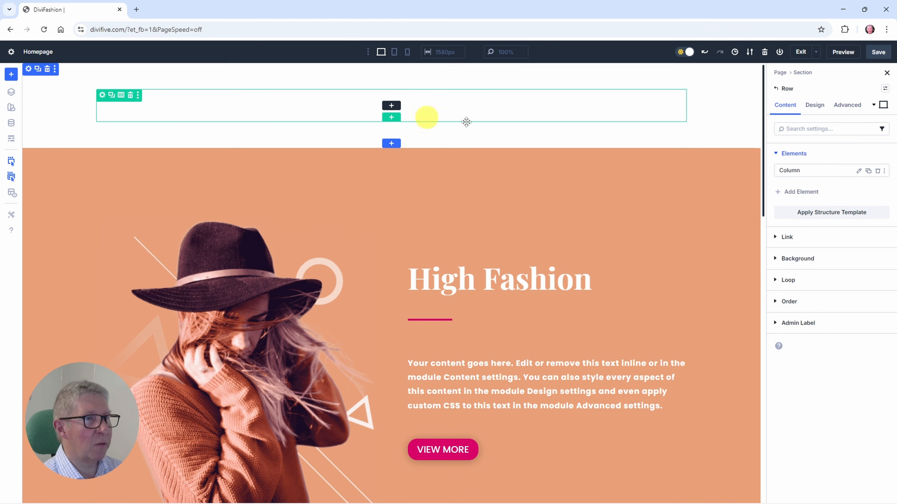
pyautogui.click(813, 105)
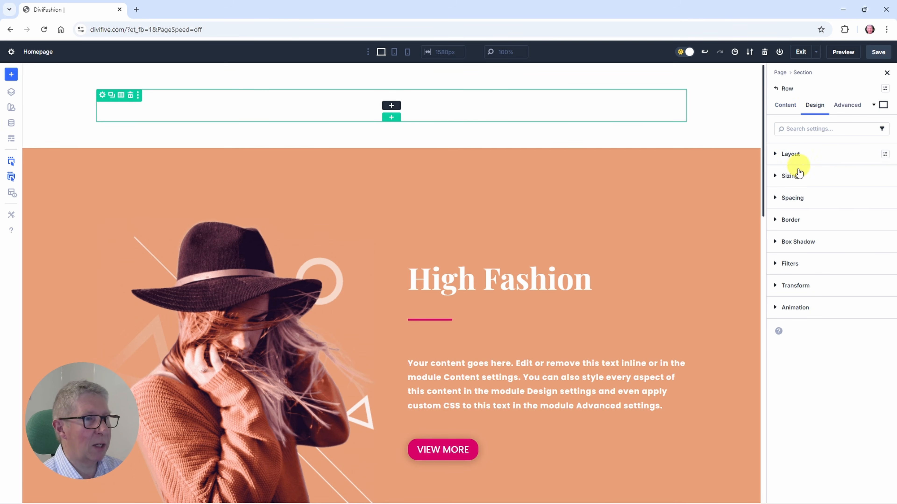
pyautogui.click(792, 176)
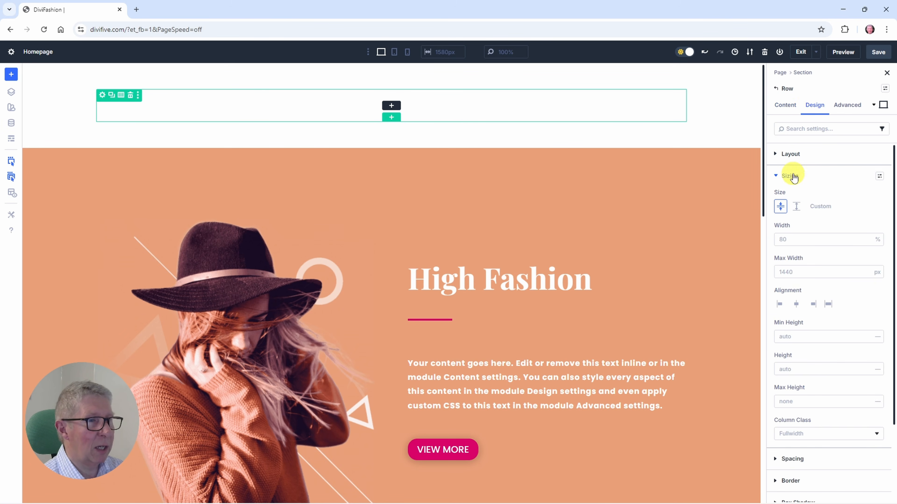
pyautogui.click(791, 239)
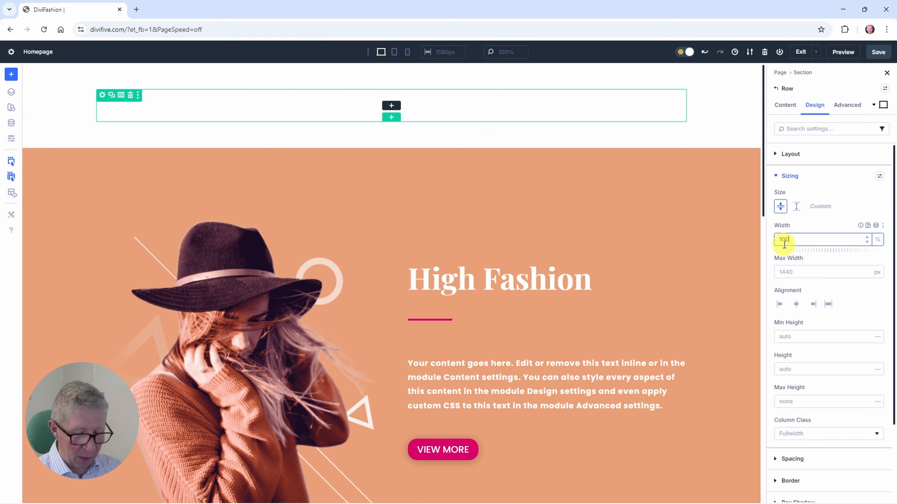
pyautogui.click(878, 242)
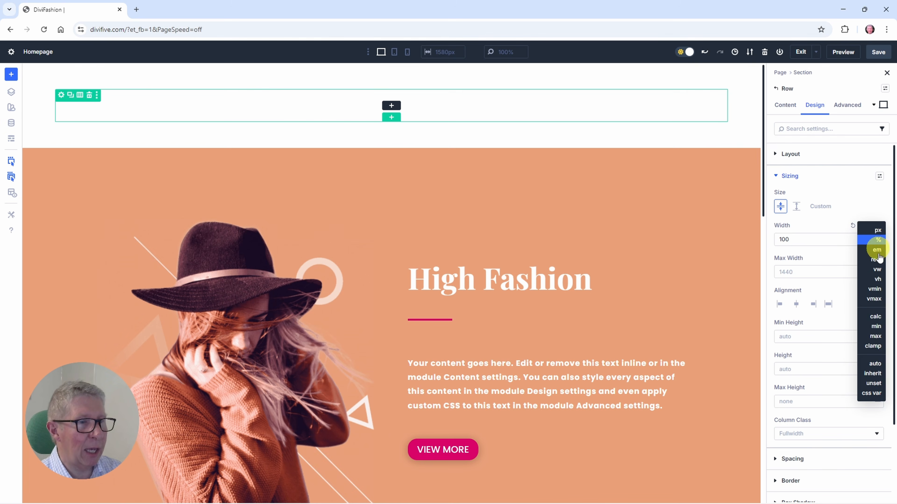
pyautogui.click(876, 240)
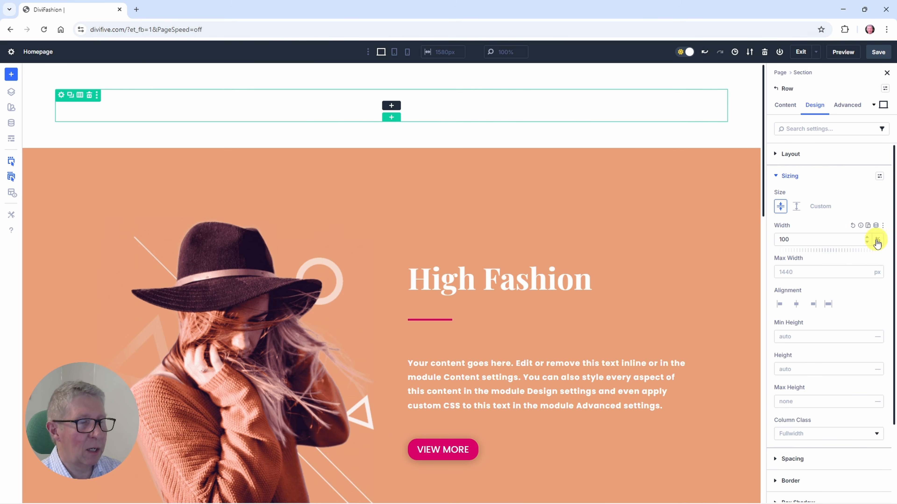
pyautogui.click(794, 273)
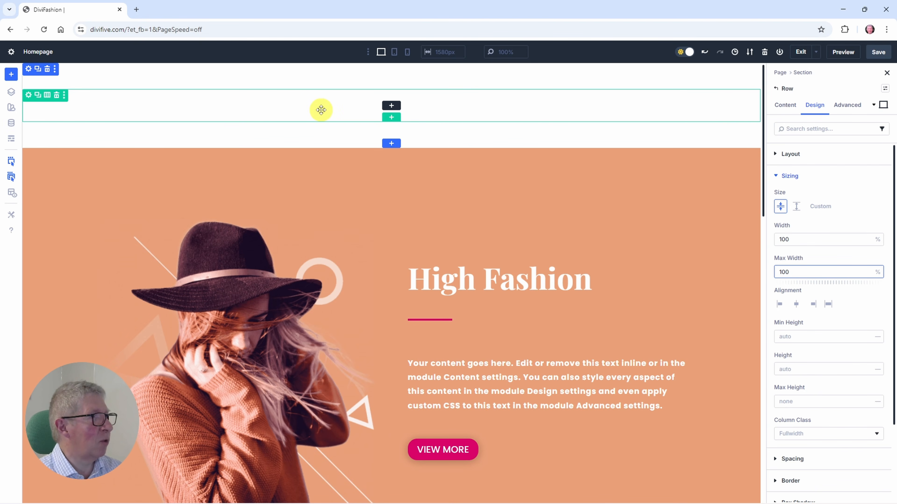
# Step: Insert a Group module into the row's column and open the group's settings through the page's layer structure
pyautogui.click(391, 106)
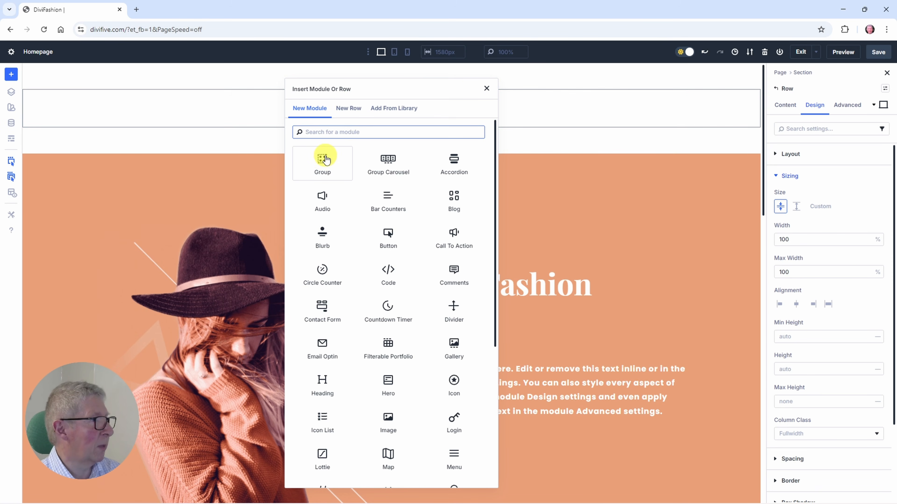
pyautogui.click(487, 89)
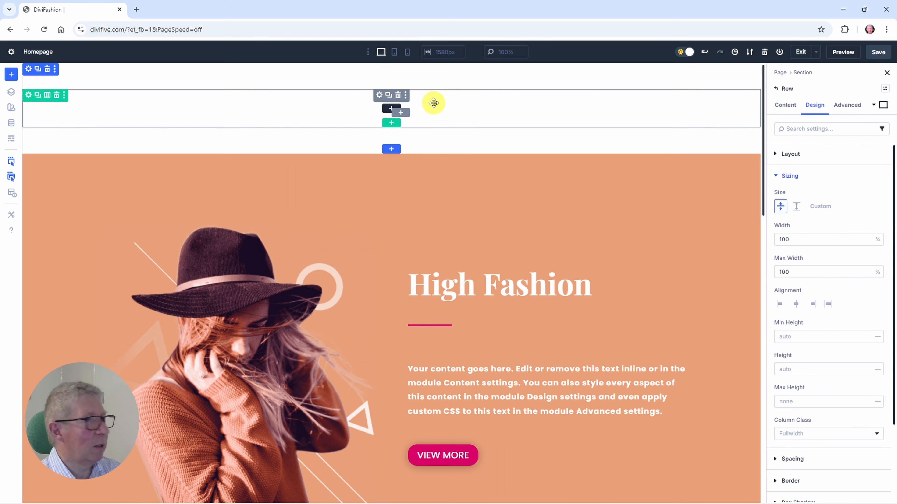
pyautogui.click(379, 95)
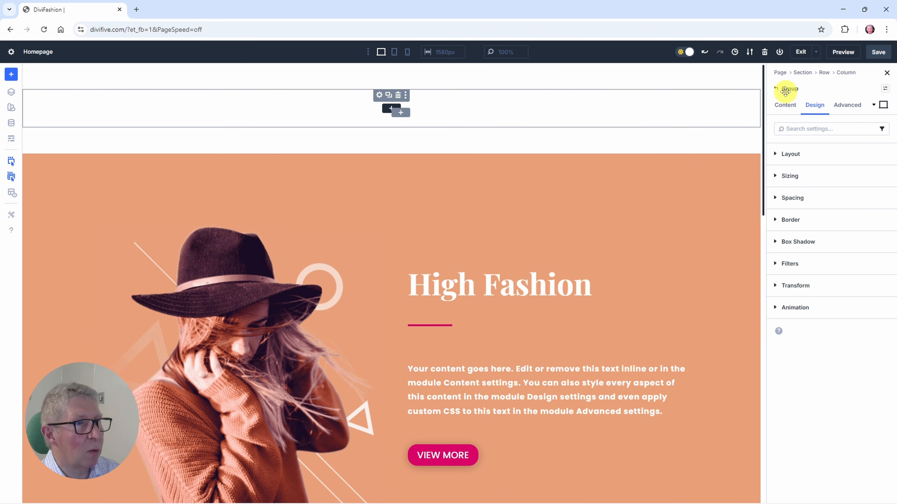
pyautogui.click(726, 76)
pyautogui.click(698, 114)
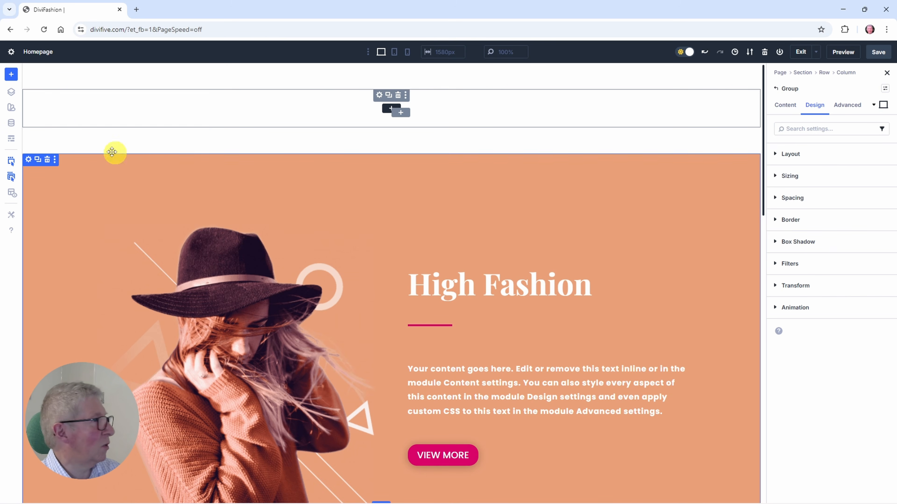
pyautogui.click(28, 96)
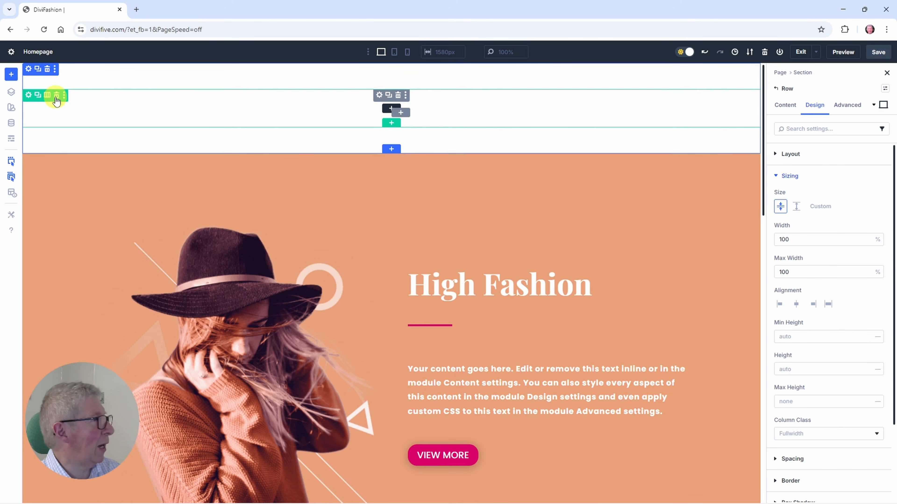
pyautogui.click(11, 93)
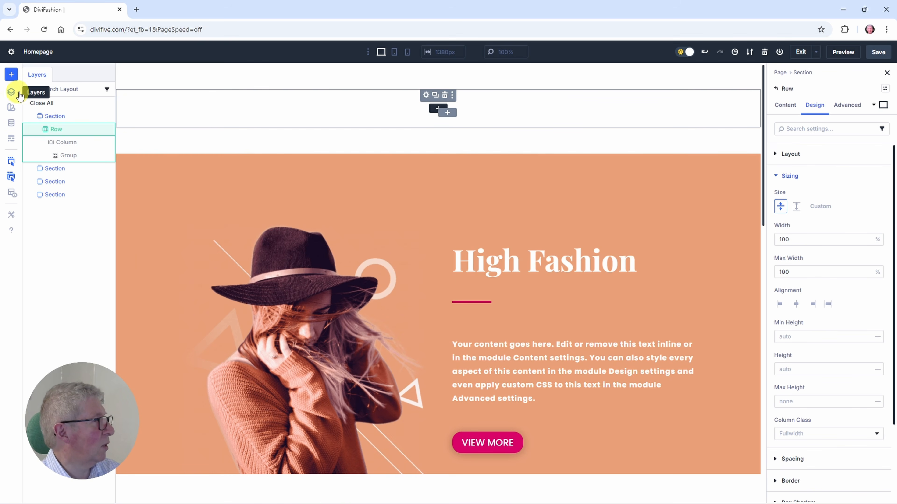
pyautogui.click(68, 155)
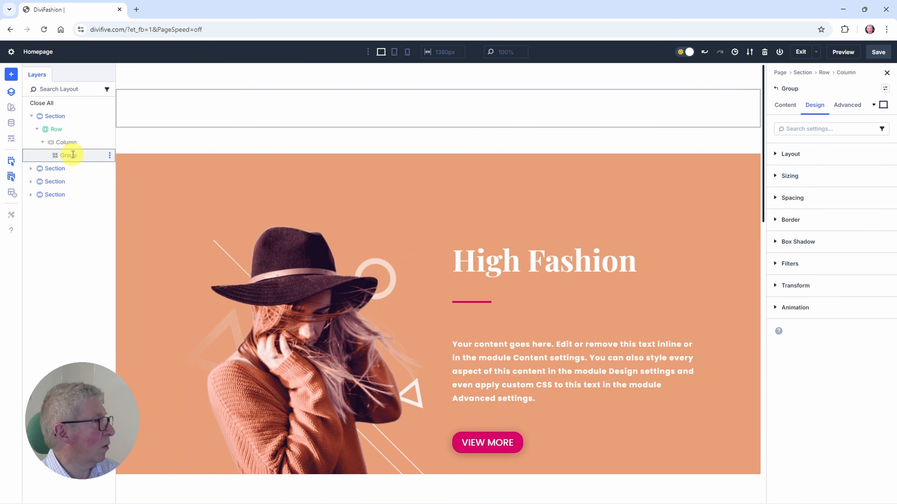
pyautogui.click(11, 94)
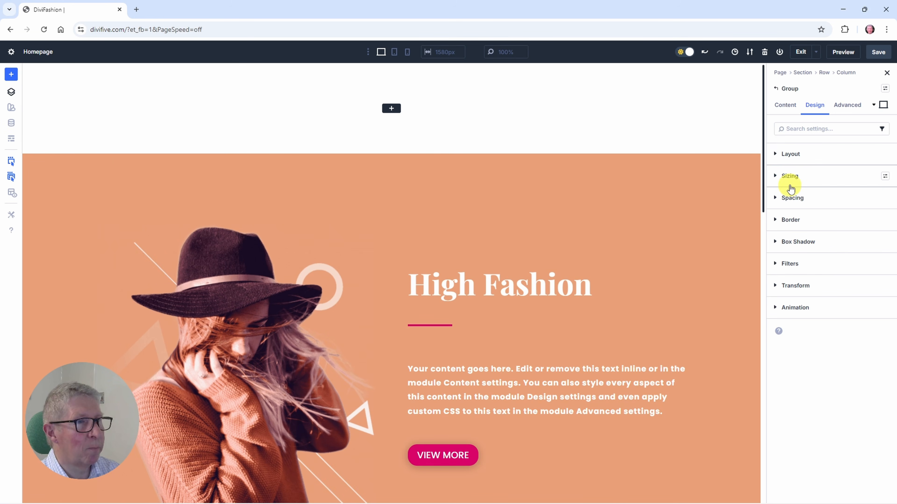
# Step: Add a Menu module as an element inside the group
pyautogui.click(783, 106)
pyautogui.click(774, 153)
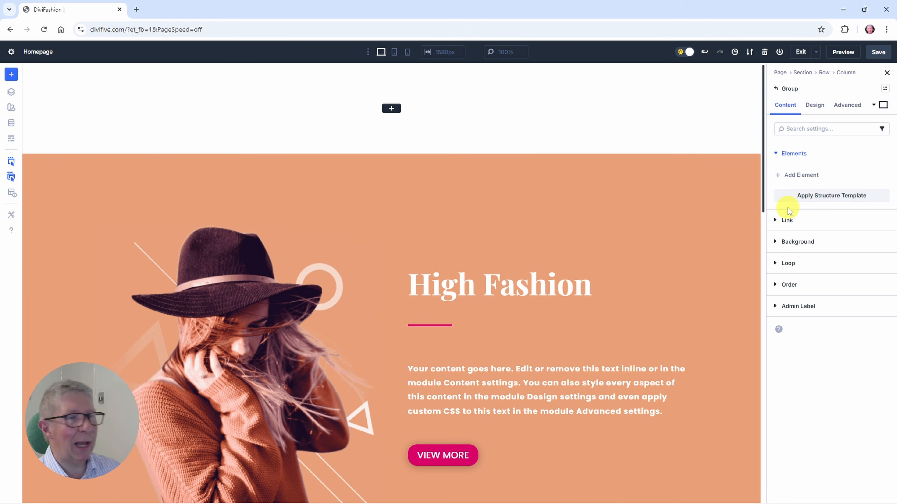
pyautogui.click(785, 176)
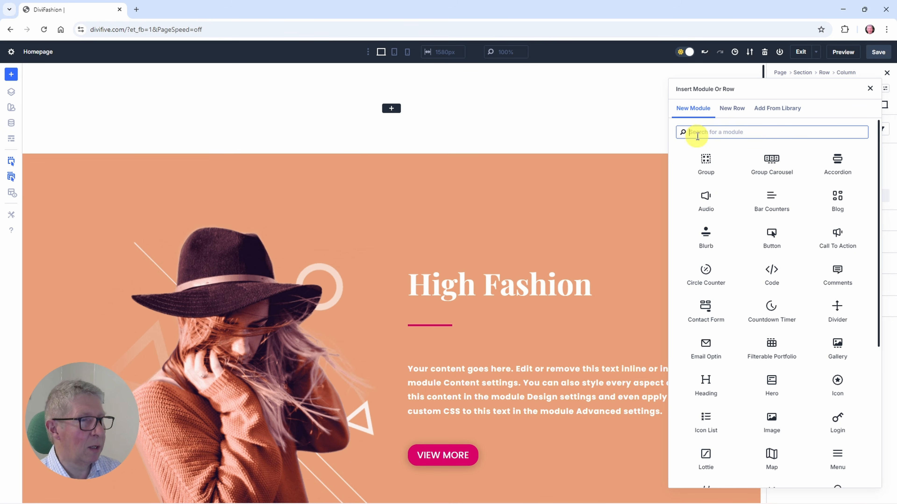
pyautogui.write('men')
pyautogui.click(772, 161)
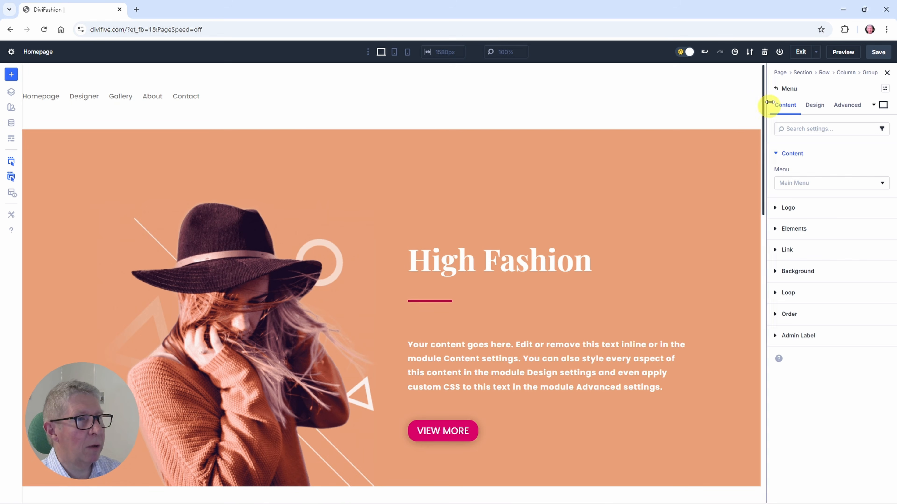
# Step: Return to the group's settings and add an Image module as its second element, below the menu
pyautogui.click(776, 89)
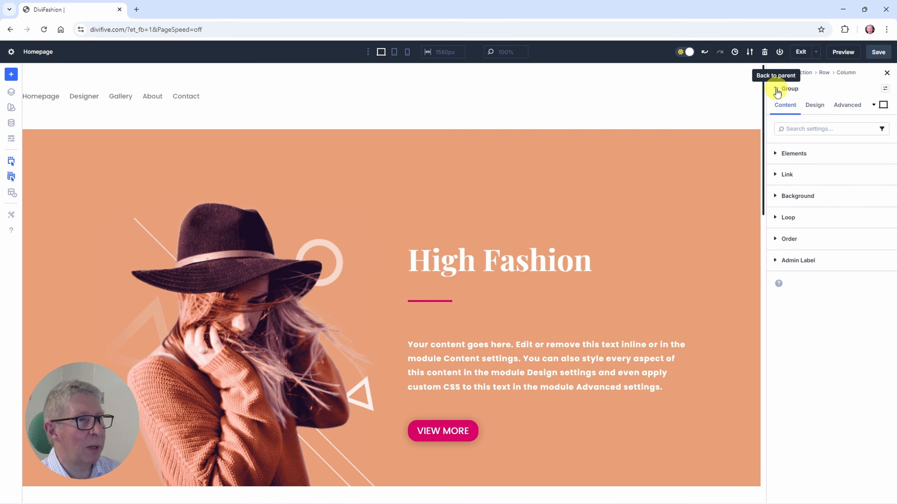
pyautogui.click(775, 154)
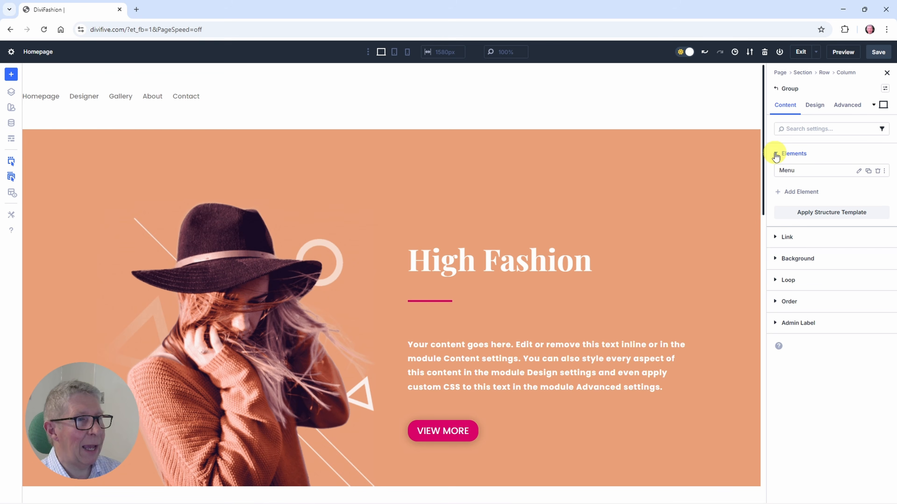
pyautogui.click(784, 192)
pyautogui.write('image')
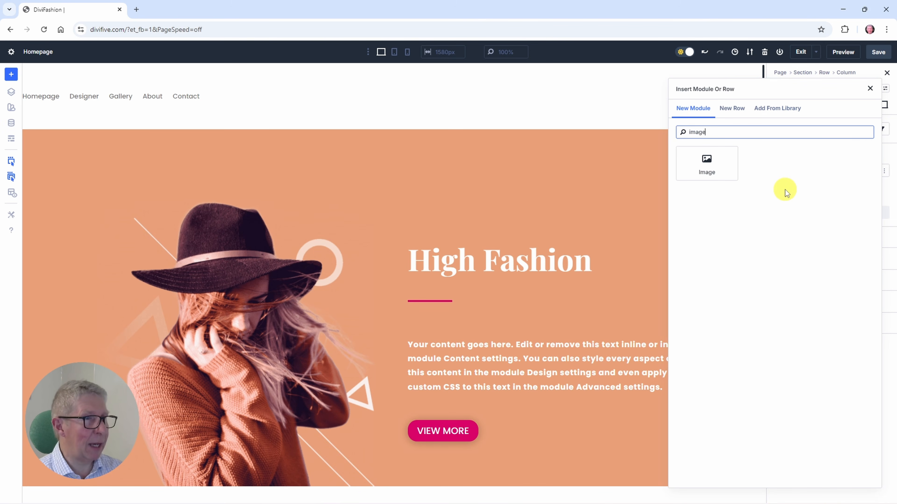
pyautogui.click(706, 162)
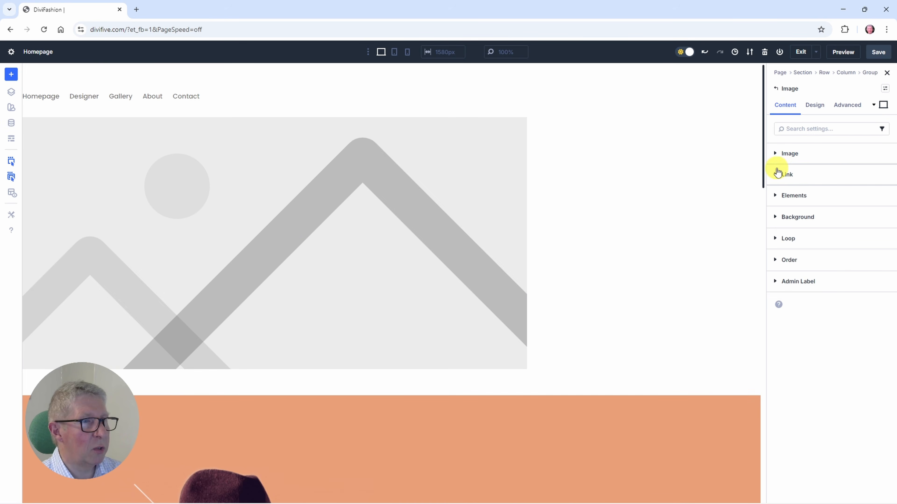
# Step: Use the white DiviFashion.png logo from the media library as the Image module's picture
pyautogui.click(790, 155)
pyautogui.click(811, 209)
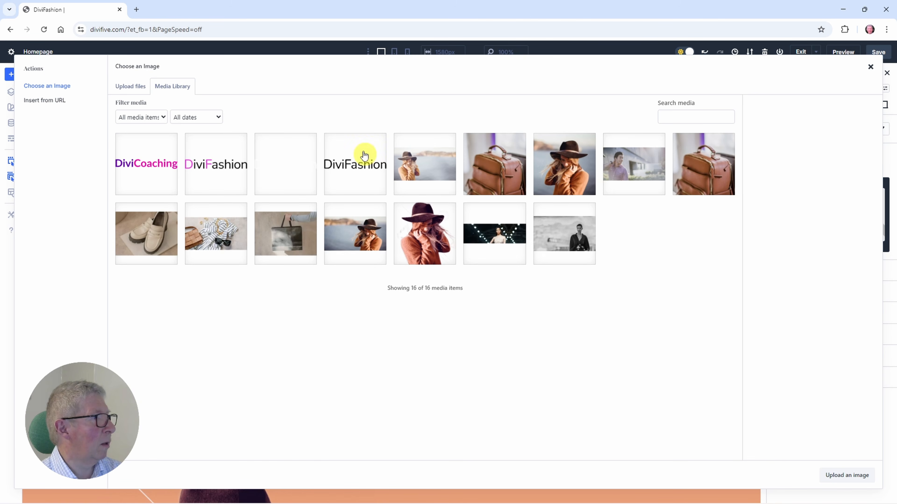
pyautogui.click(289, 173)
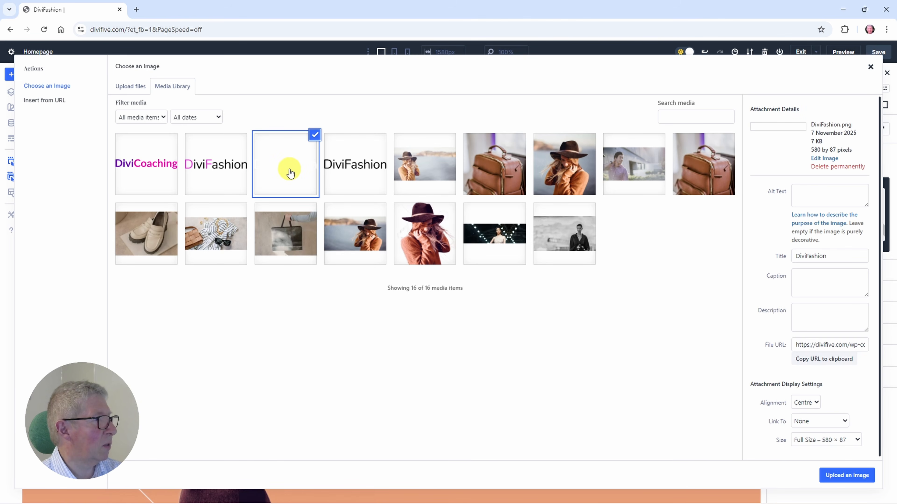
pyautogui.click(839, 477)
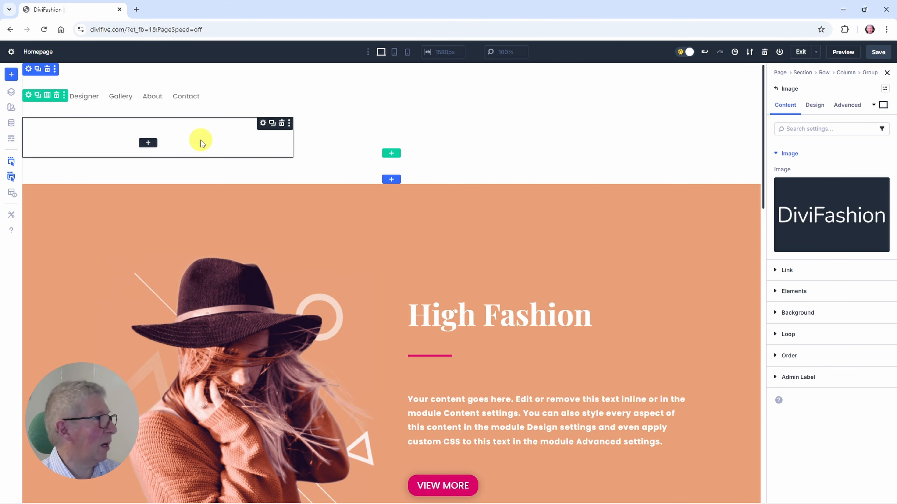
# Step: Give the header row a greyish-pink background colour, C5B6B6, and save the page
pyautogui.click(28, 96)
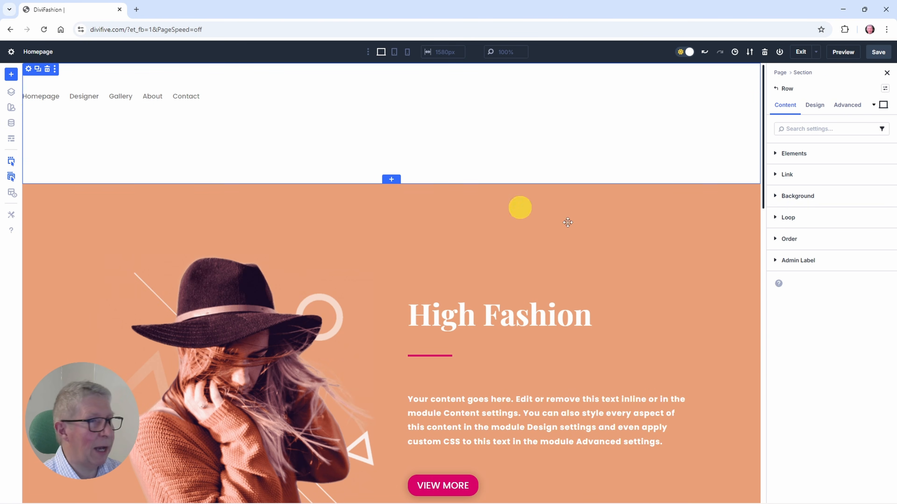
pyautogui.click(796, 196)
pyautogui.click(811, 254)
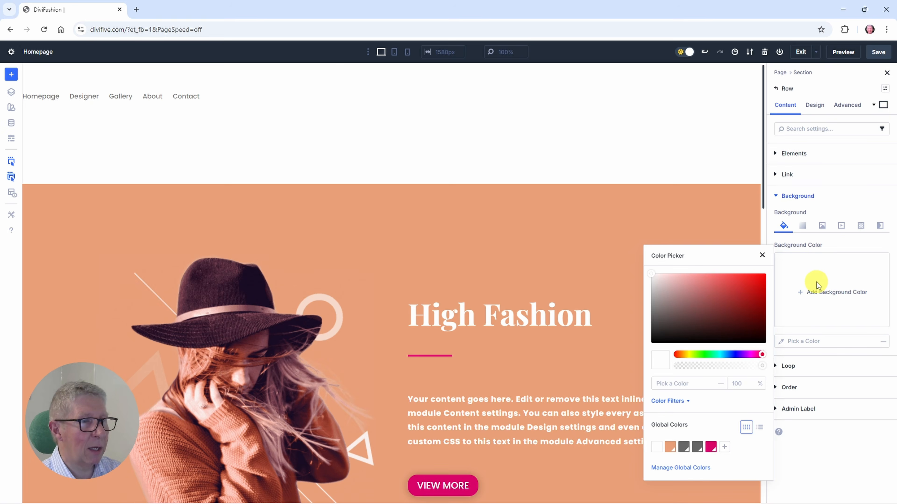
pyautogui.moveTo(698, 296); pyautogui.dragTo(660, 290)
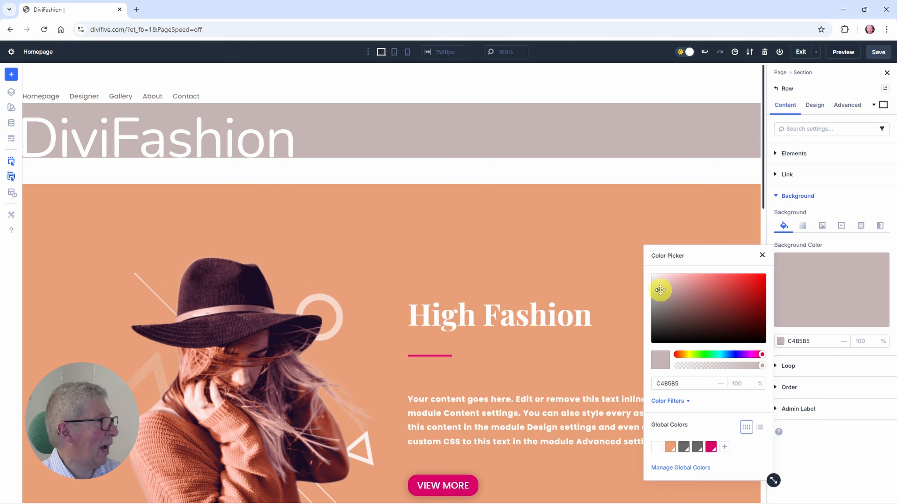
pyautogui.click(878, 54)
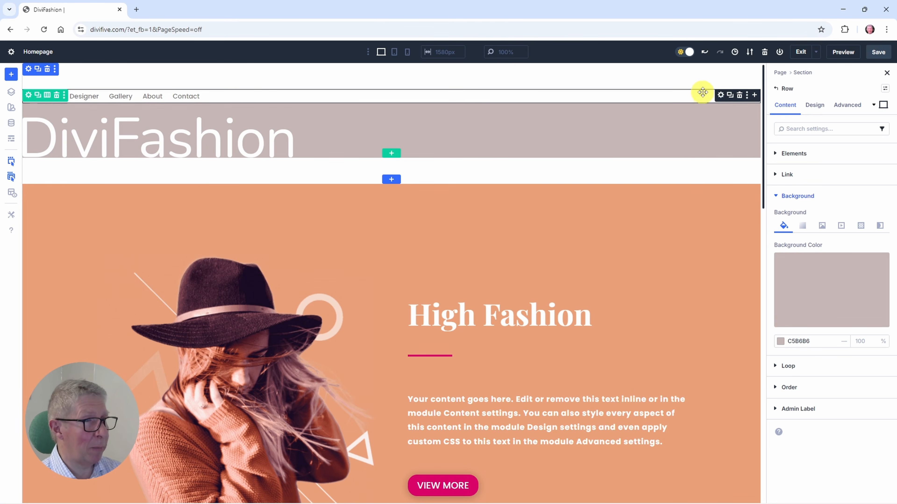
# Step: Remove the Menu module's white background colour
pyautogui.click(720, 96)
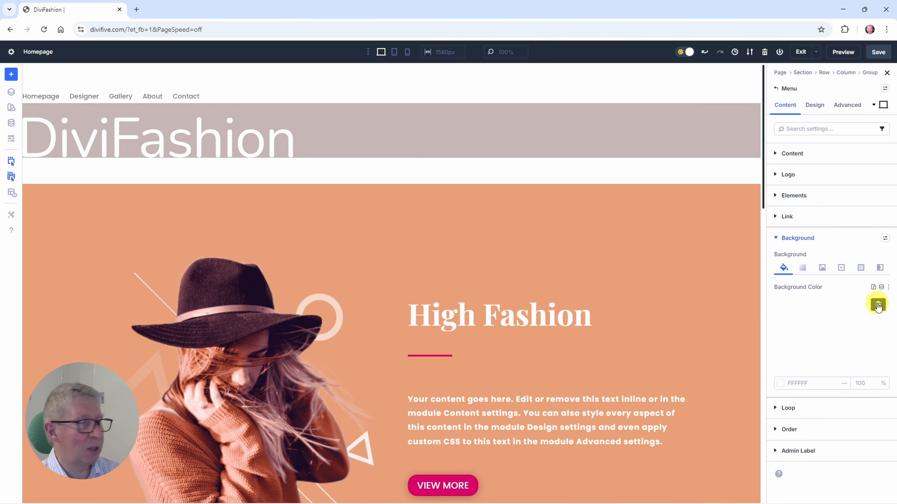
pyautogui.click(880, 304)
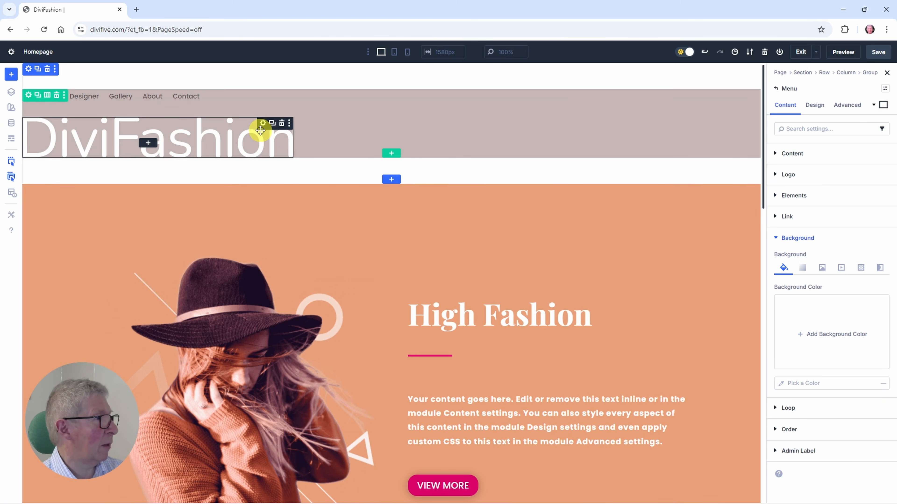
# Step: Limit the DiviFashion logo's Image module to a maximum width of 150 px
pyautogui.click(267, 129)
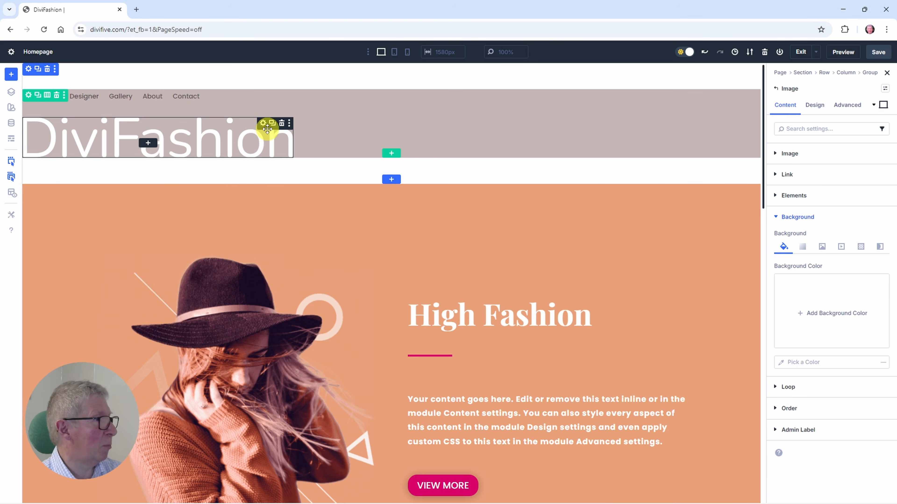
pyautogui.click(816, 106)
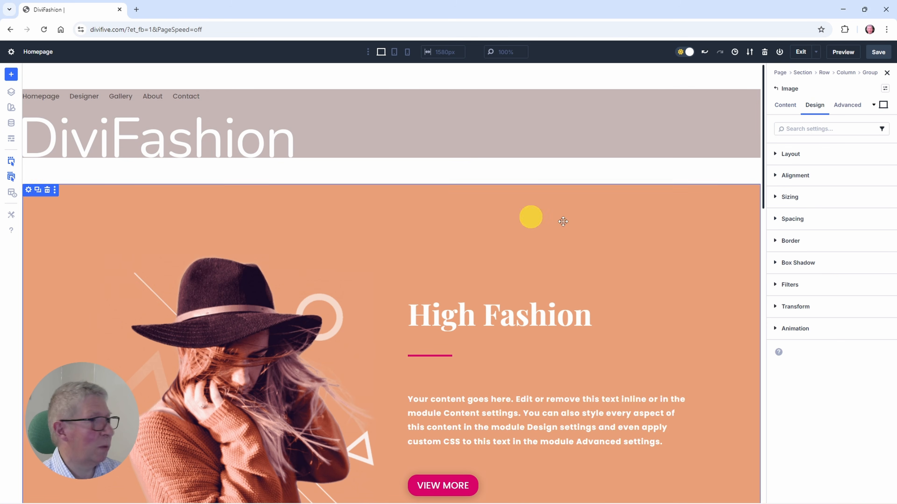
pyautogui.click(791, 197)
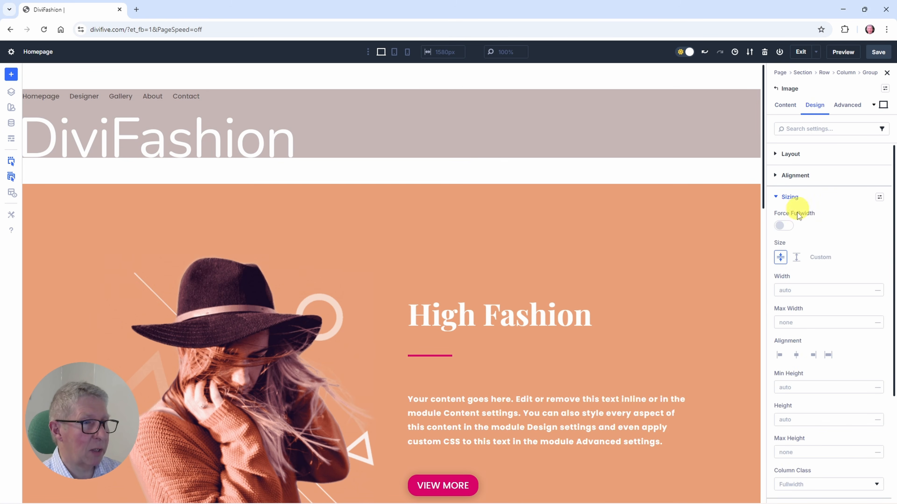
pyautogui.click(793, 322)
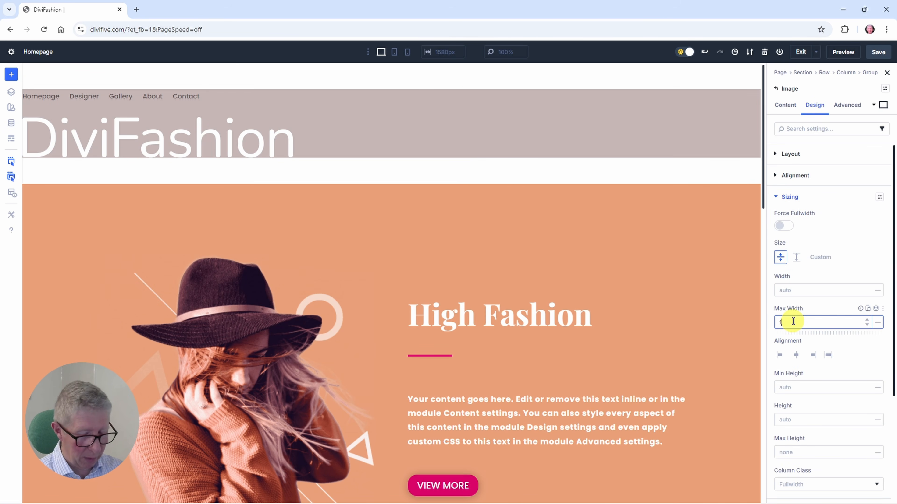
pyautogui.write('150px')
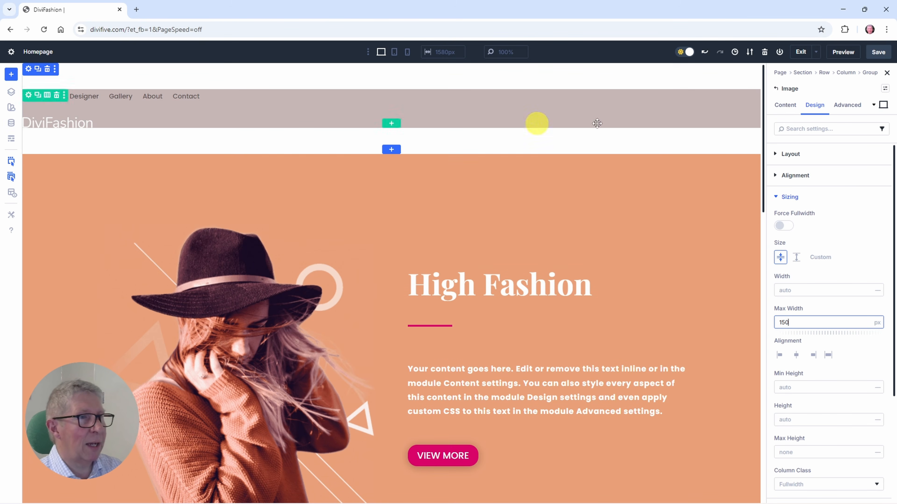
# Step: Return to the header group's settings and add a Button module as its third element, after the image
pyautogui.click(11, 92)
pyautogui.click(56, 156)
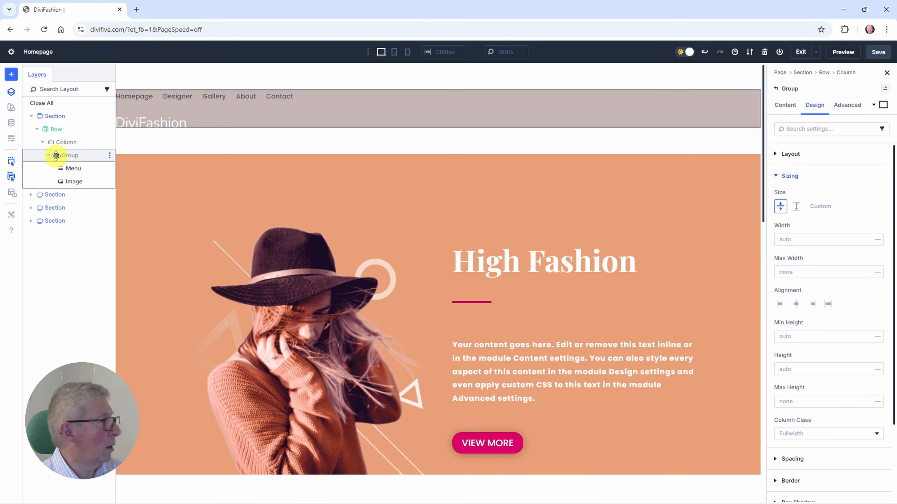
pyautogui.click(11, 91)
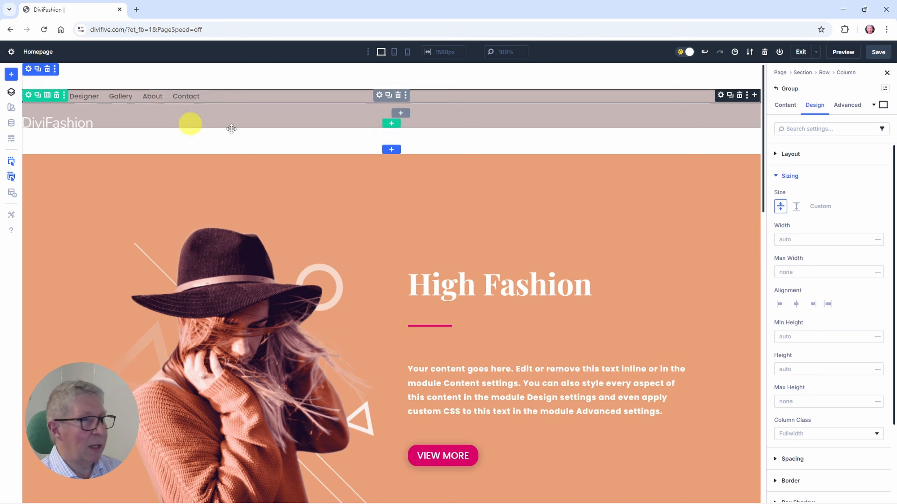
pyautogui.click(783, 105)
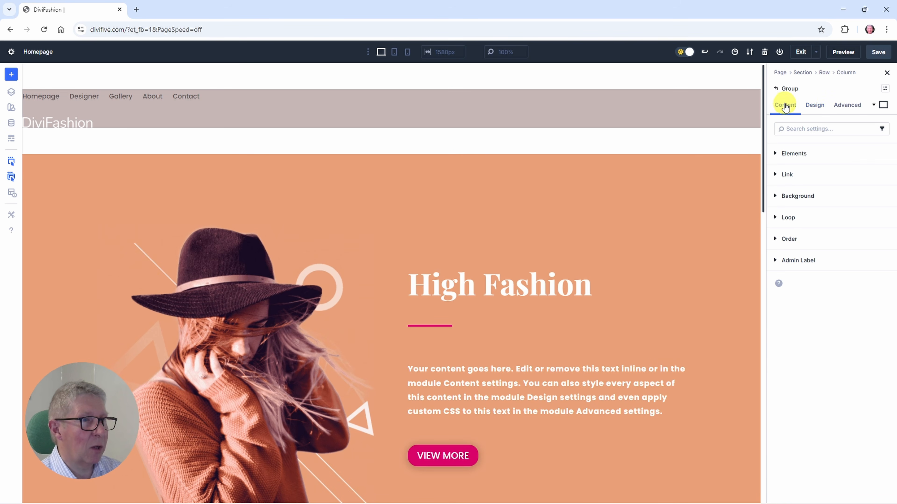
pyautogui.click(777, 154)
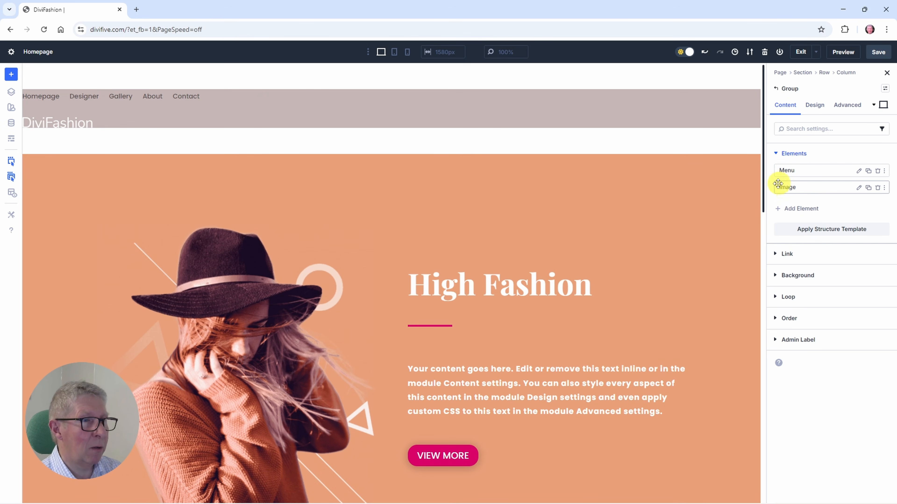
pyautogui.click(787, 208)
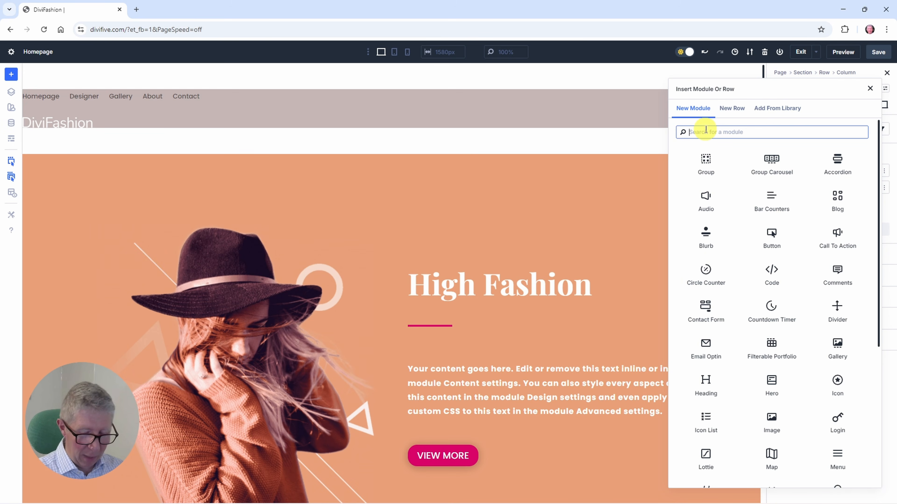
pyautogui.write('button')
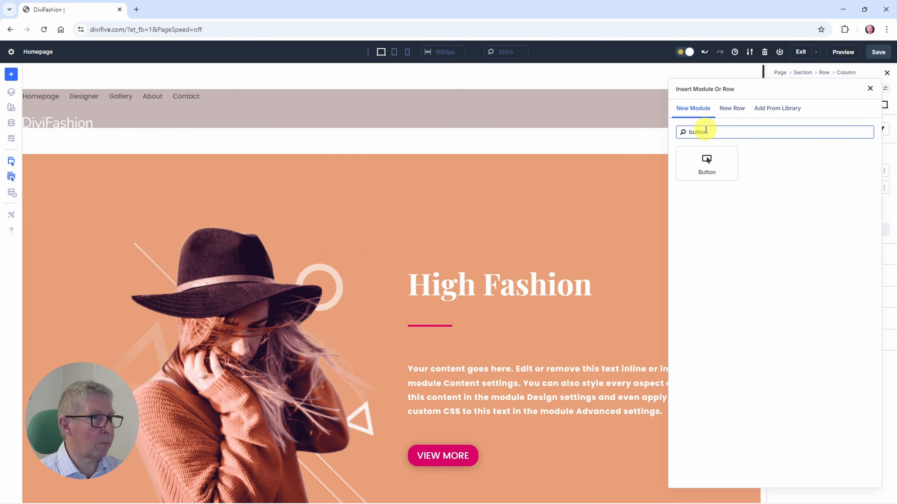
pyautogui.press('Return')
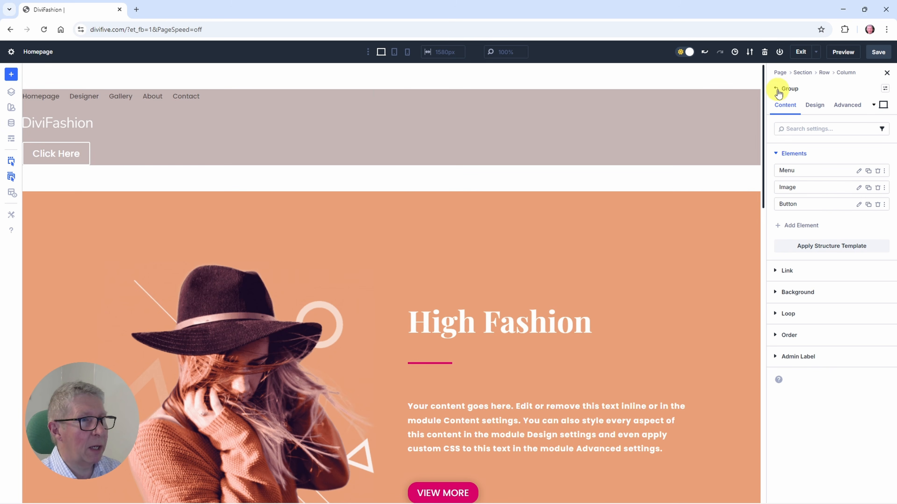
# Step: Set the group's layout direction to Row with items aligned to the center, and move the Image ahead of the Menu
pyautogui.click(815, 106)
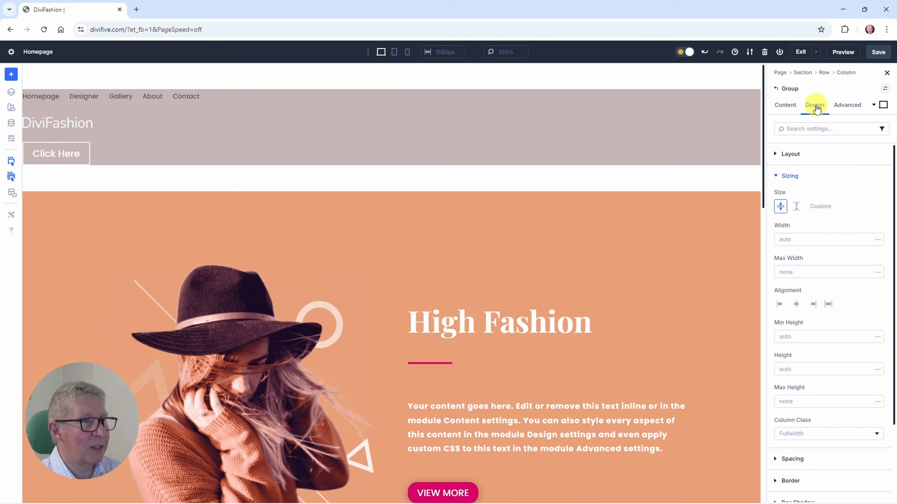
pyautogui.click(789, 155)
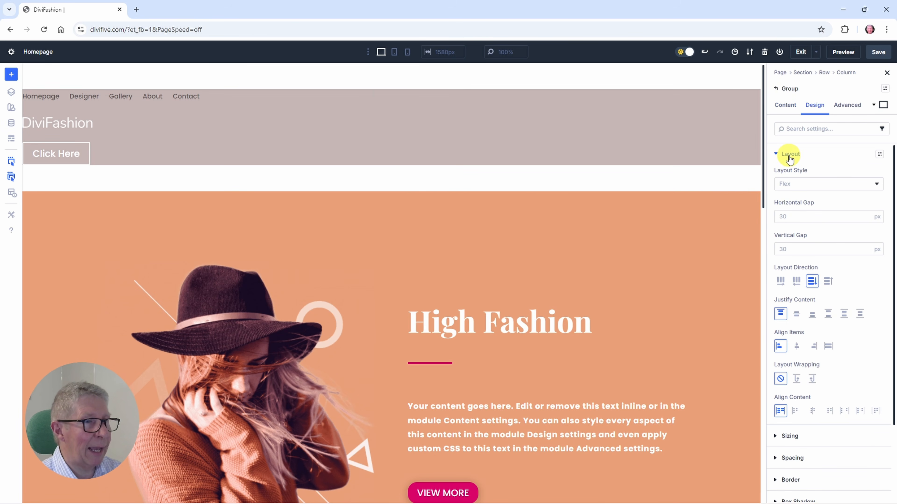
pyautogui.click(779, 282)
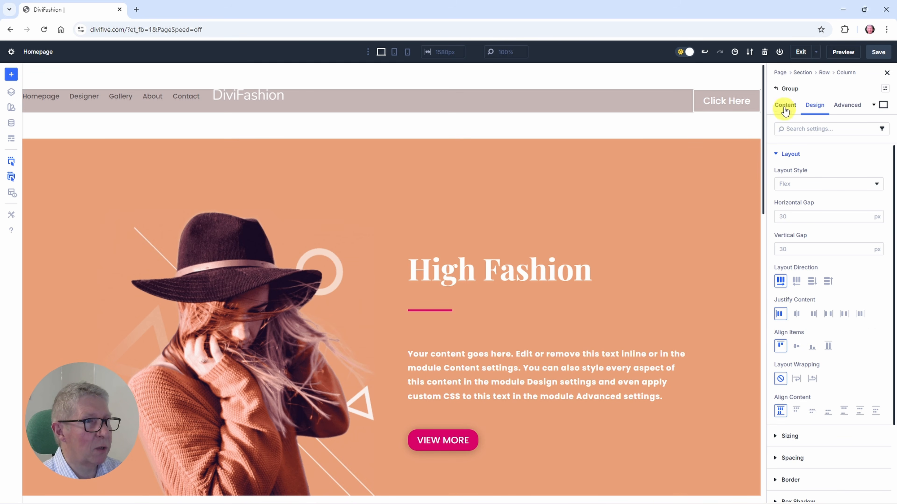
pyautogui.click(797, 348)
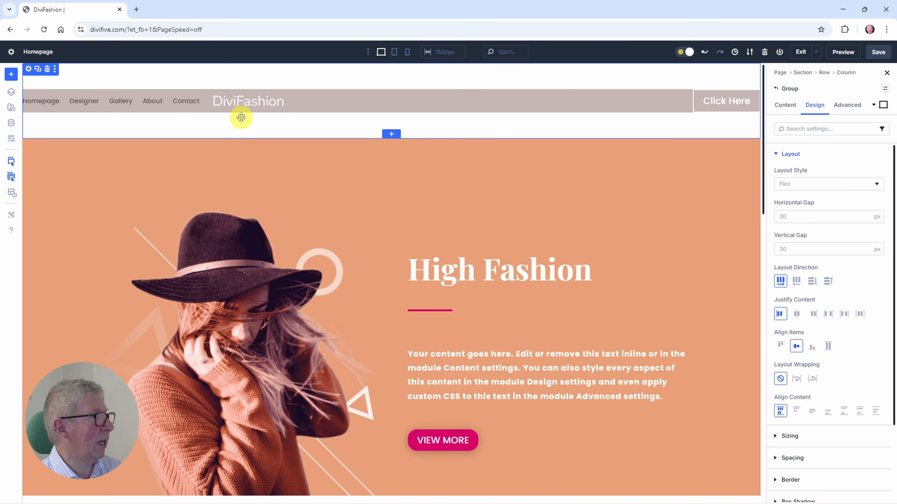
pyautogui.click(790, 106)
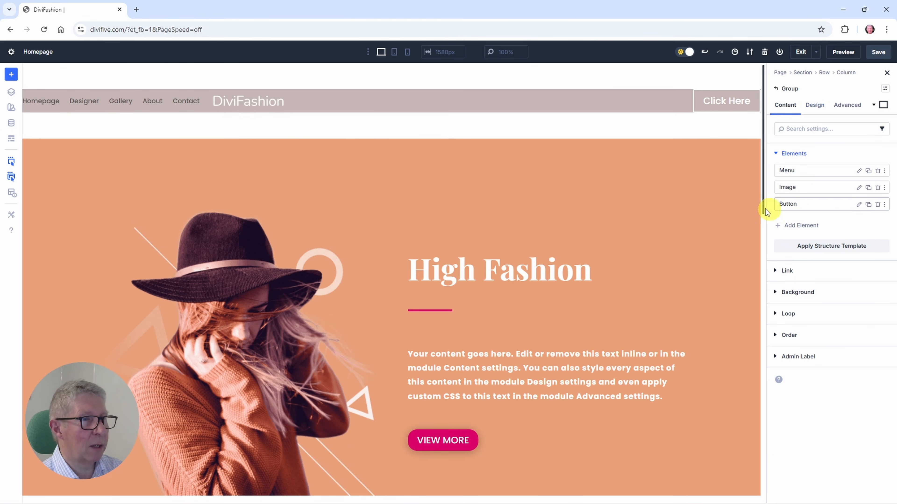
pyautogui.moveTo(805, 190); pyautogui.dragTo(804, 168)
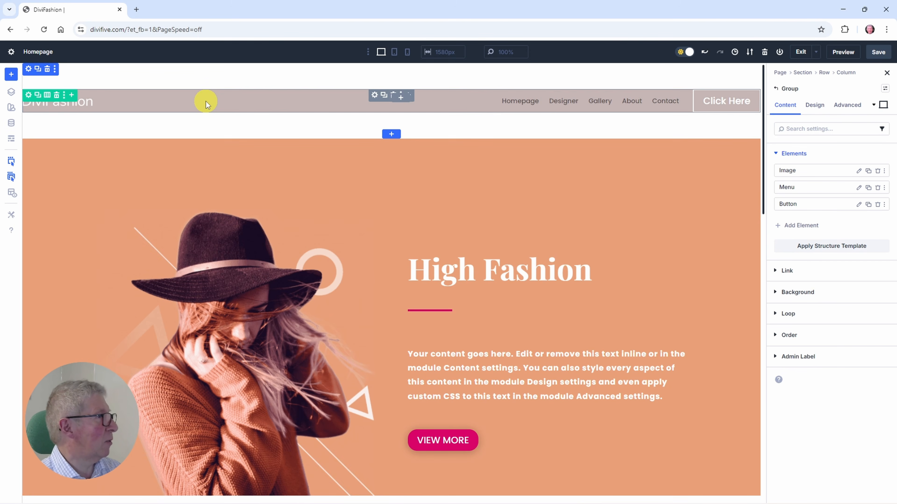
# Step: Give the header row linked left and right padding of 10%
pyautogui.click(28, 95)
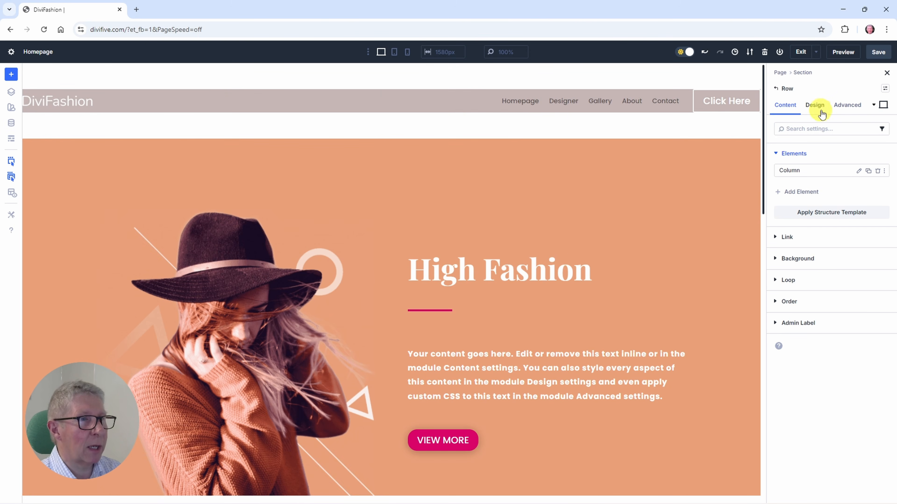
pyautogui.click(815, 106)
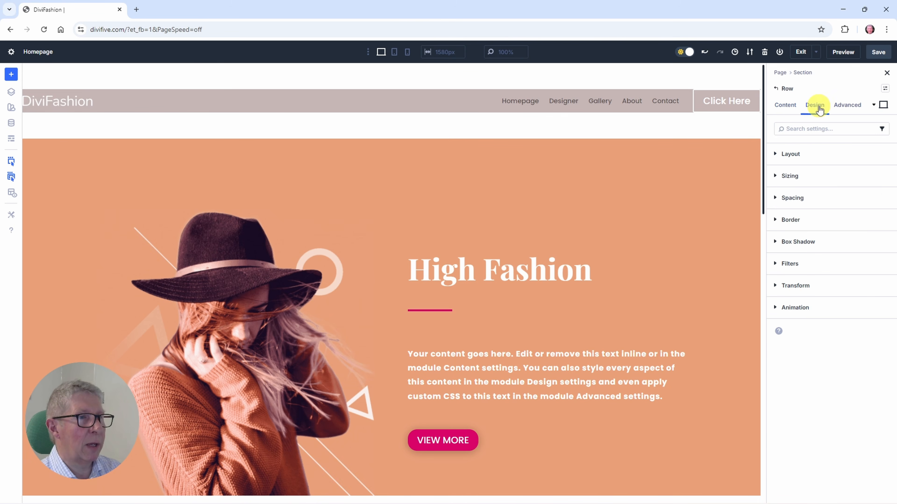
pyautogui.click(792, 198)
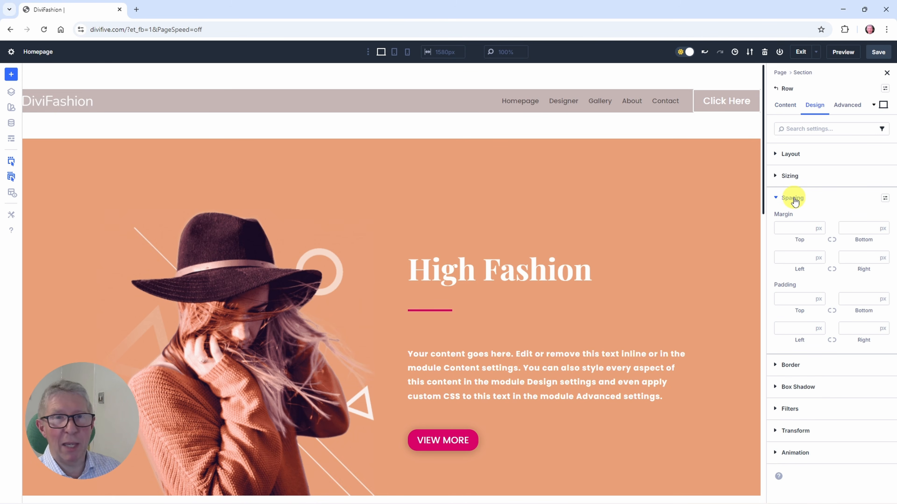
pyautogui.click(790, 329)
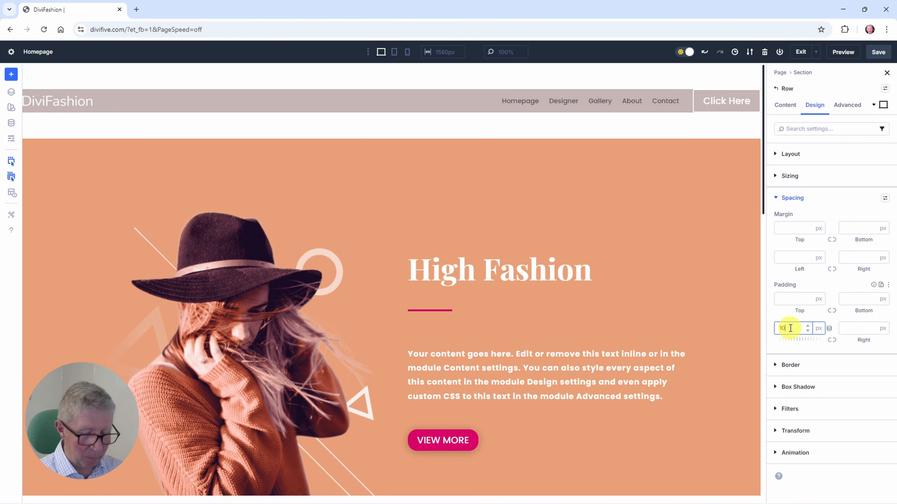
pyautogui.write('10%')
pyautogui.click(830, 339)
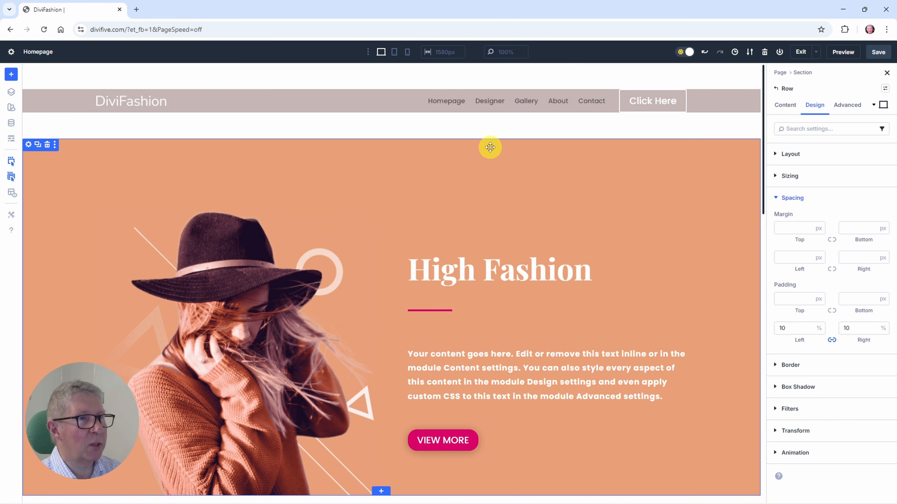
# Step: Apply Button Preset 2 to the header's Click Here button
pyautogui.click(647, 100)
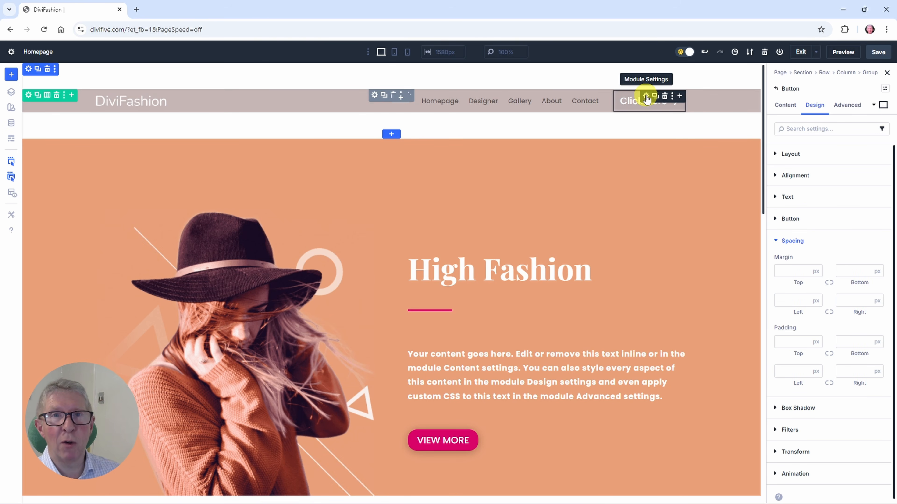
pyautogui.click(881, 91)
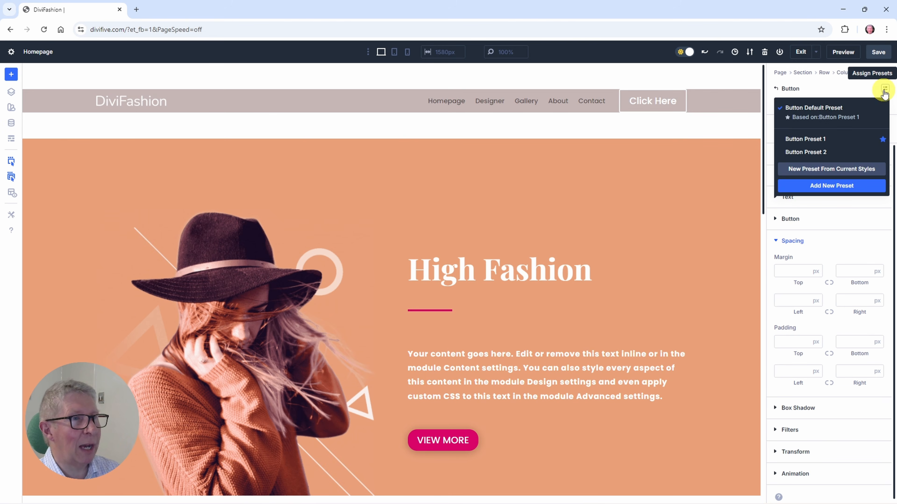
pyautogui.click(796, 156)
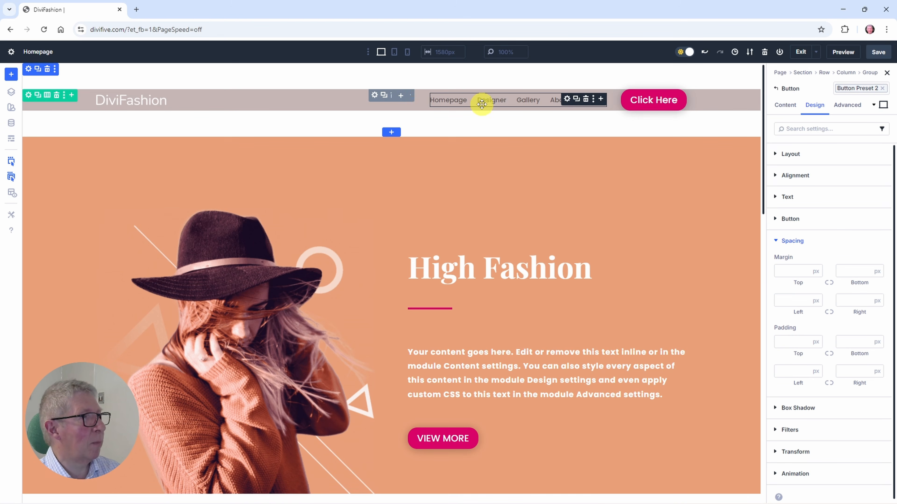
# Step: Style the header Menu module's text as uppercase with a Semi Bold font weight
pyautogui.click(569, 102)
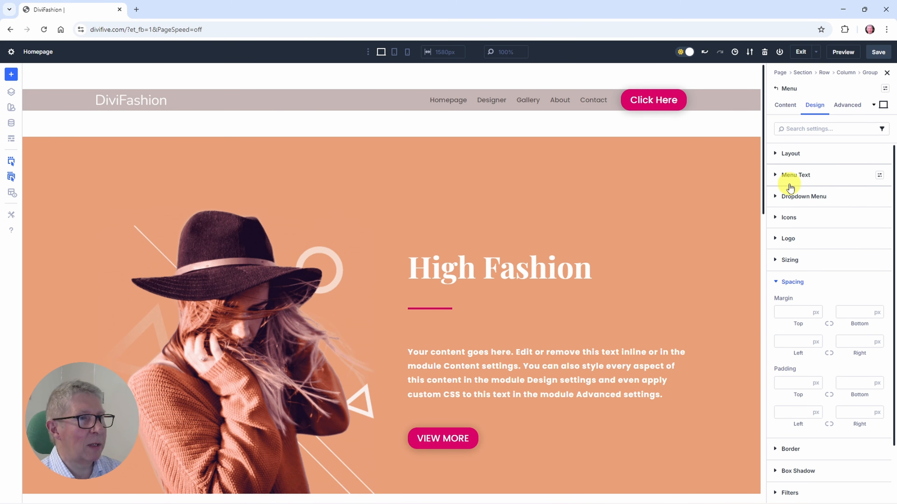
pyautogui.click(789, 176)
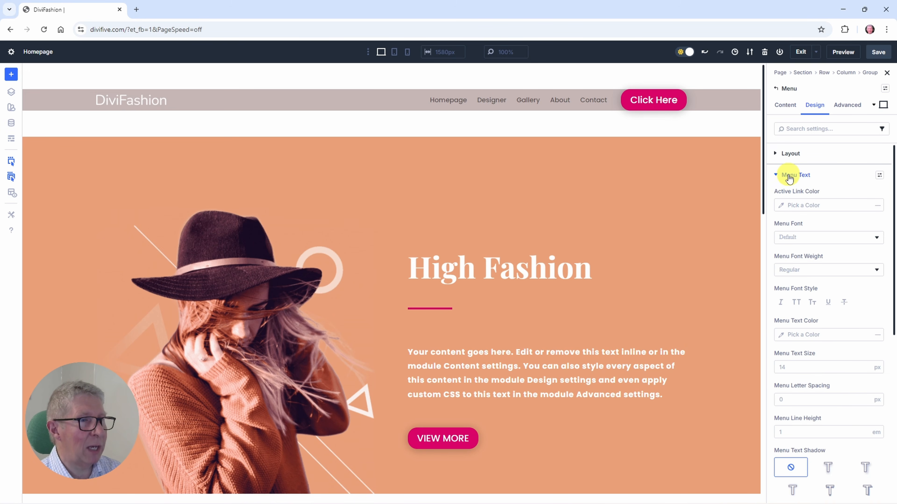
pyautogui.click(797, 304)
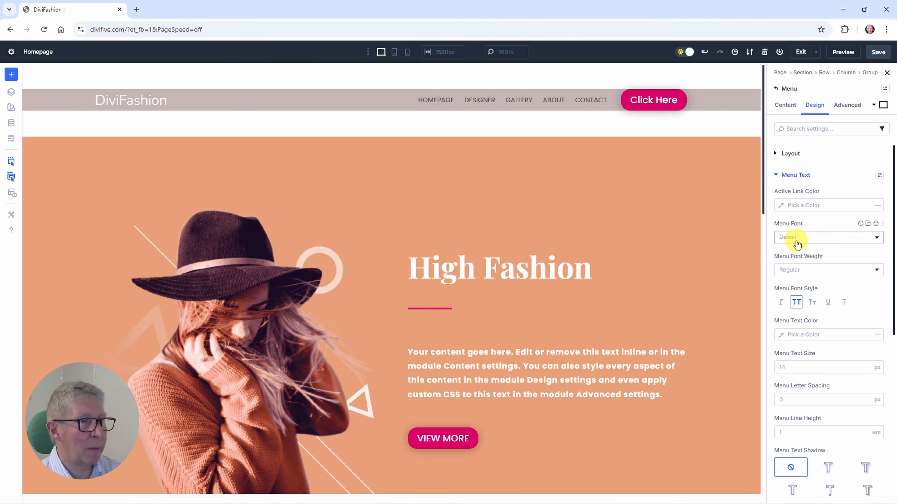
pyautogui.click(795, 269)
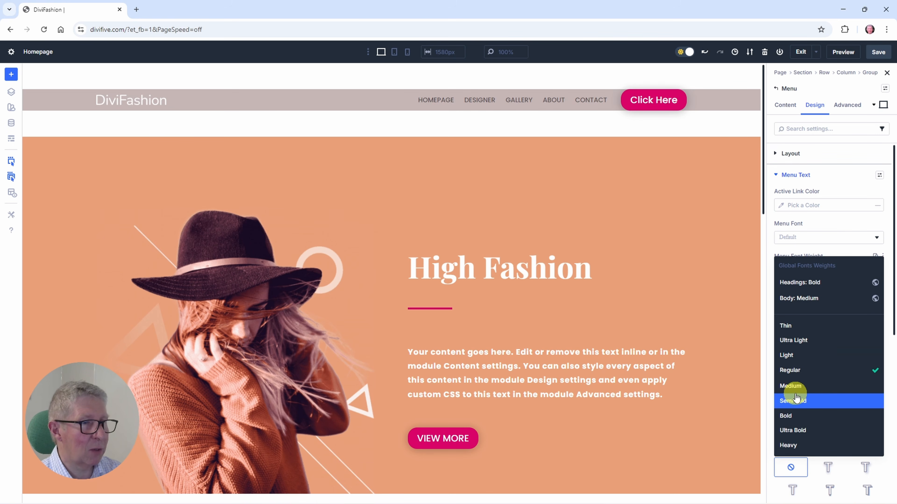
pyautogui.click(791, 402)
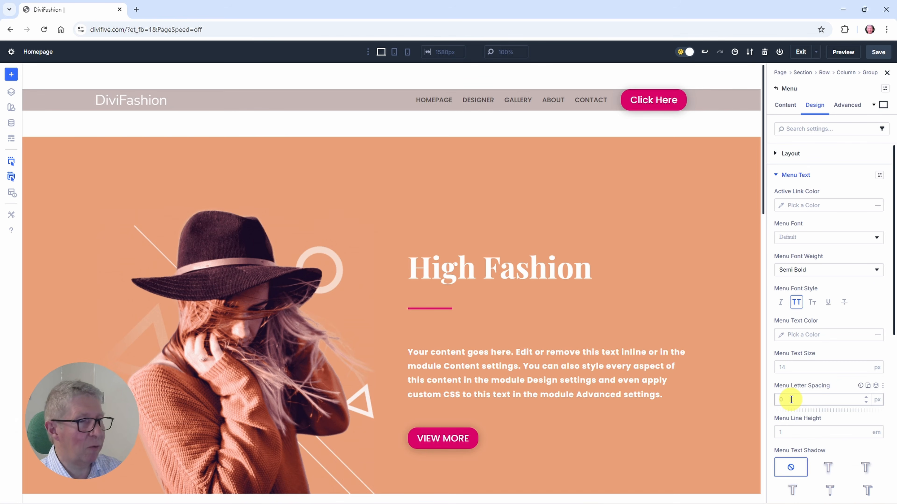
# Step: Set the menu's letter spacing to 1 px and its text colour to the global Primary Color
pyautogui.click(792, 399)
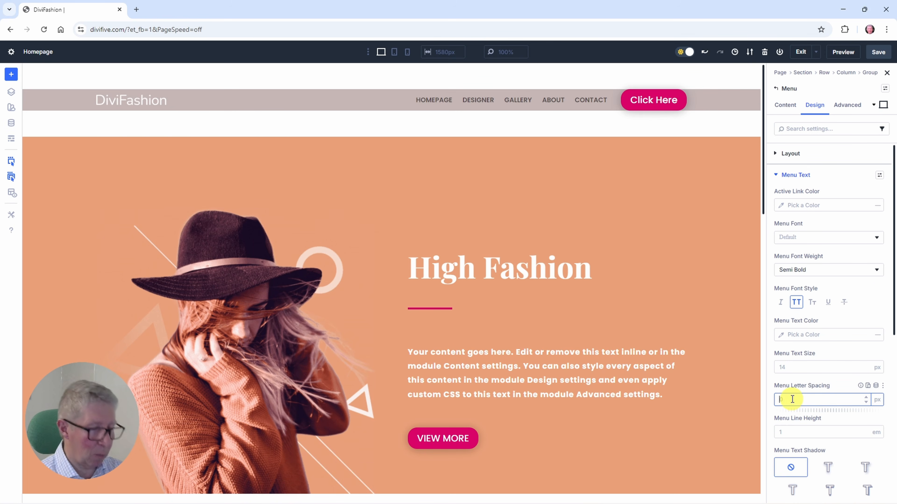
pyautogui.write('1')
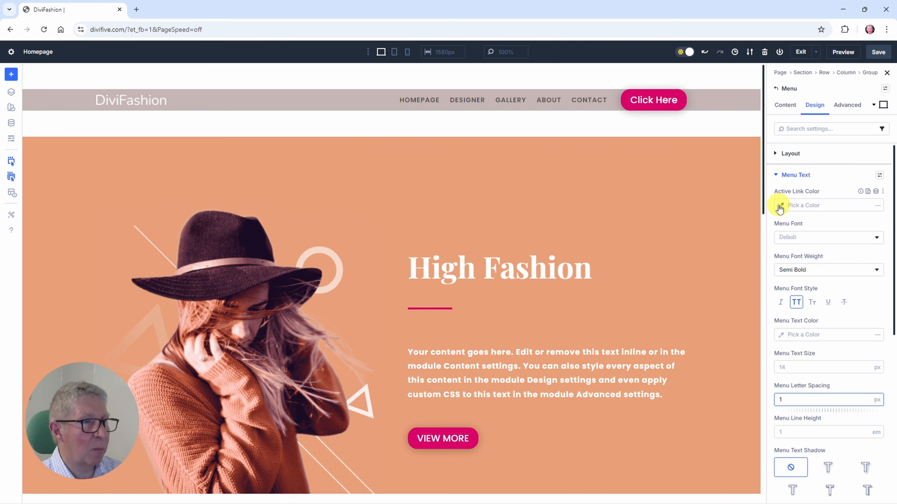
pyautogui.click(781, 335)
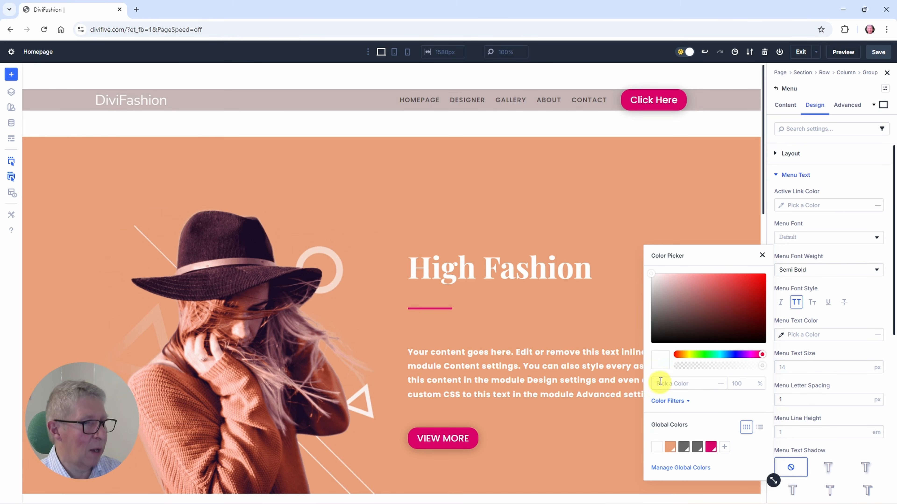
pyautogui.click(656, 448)
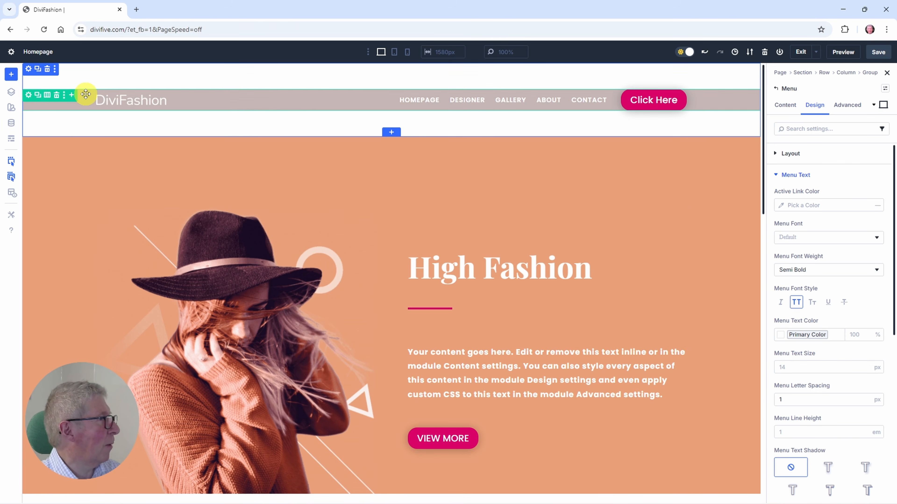
# Step: Set the header section's top and bottom padding to 0 px
pyautogui.click(28, 69)
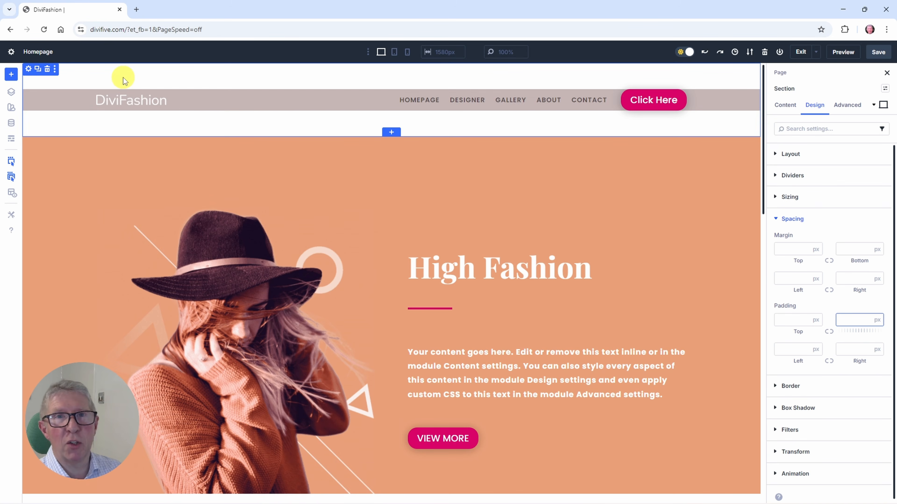
pyautogui.click(10, 94)
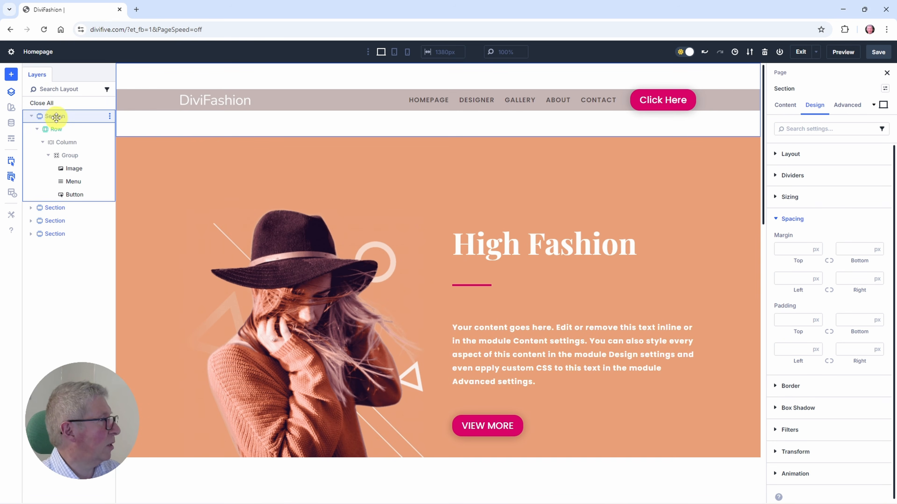
pyautogui.click(11, 92)
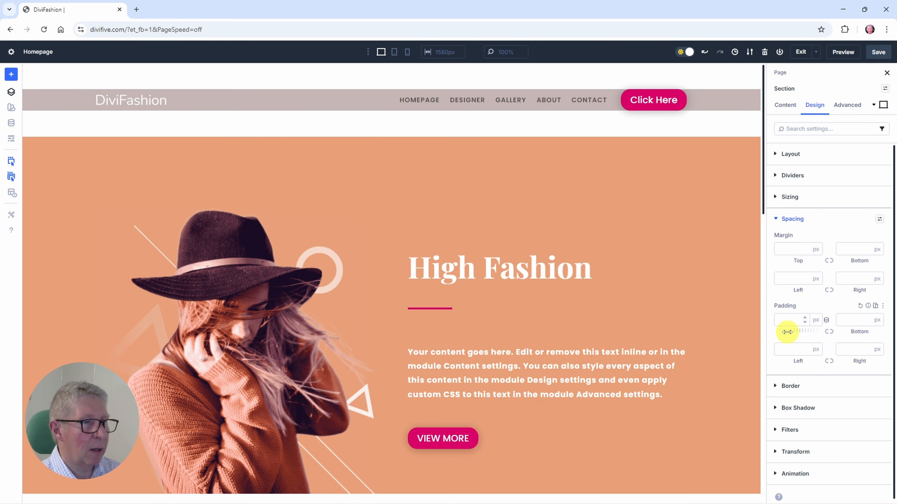
pyautogui.click(786, 321)
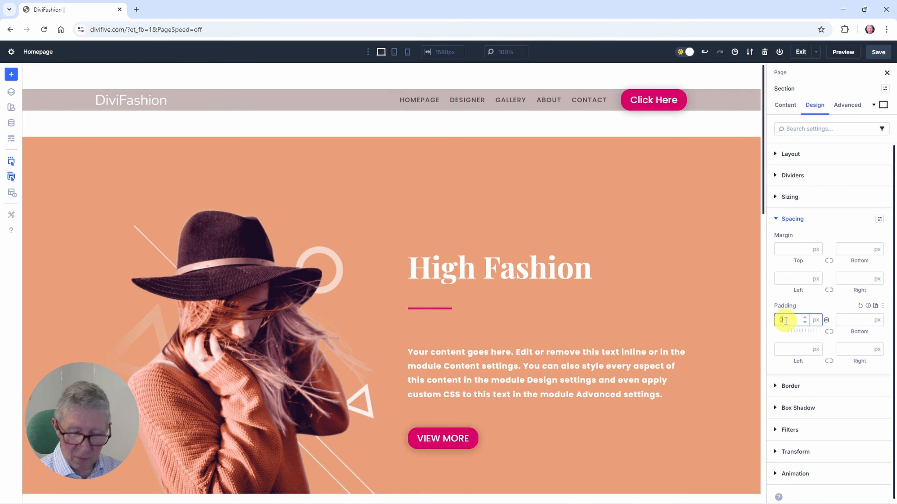
pyautogui.write('0')
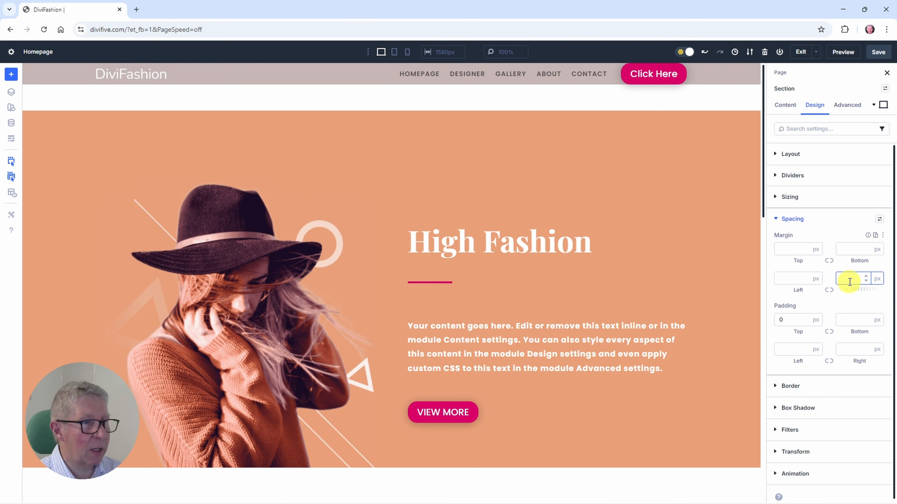
pyautogui.click(845, 321)
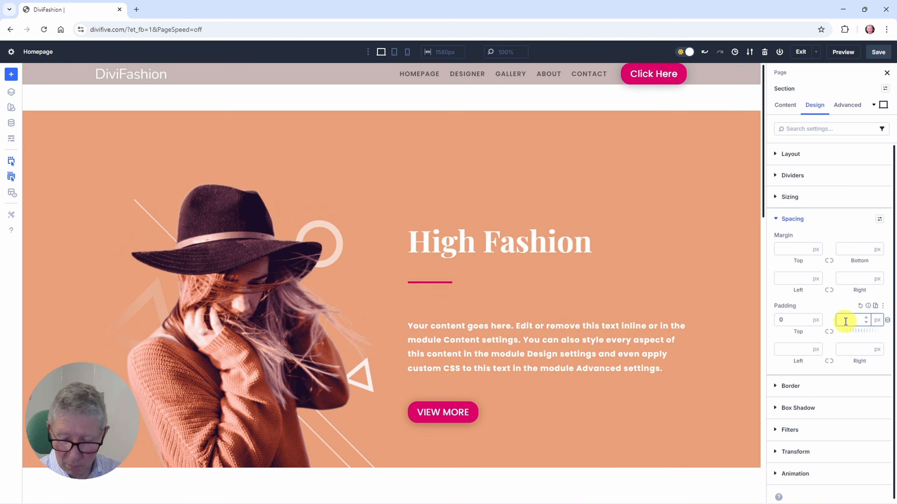
pyautogui.write('0')
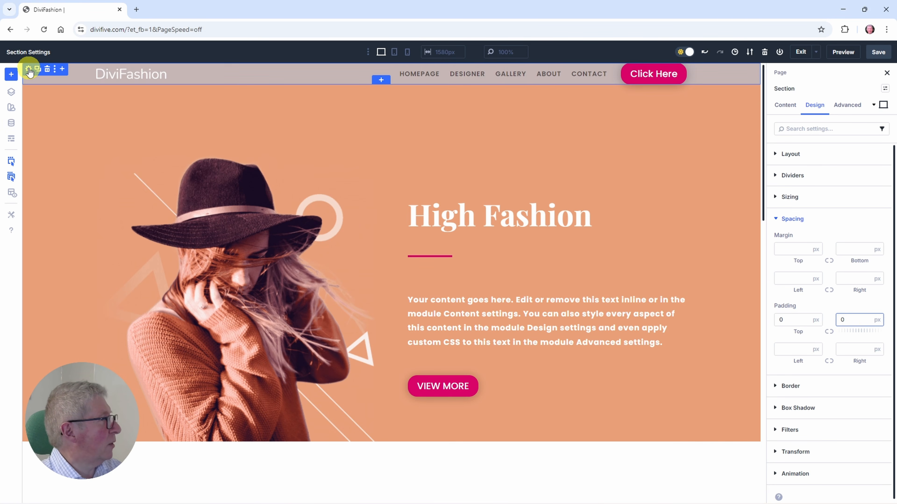
# Step: Set the header row's position to Absolute so it overlays the hero section
pyautogui.click(844, 106)
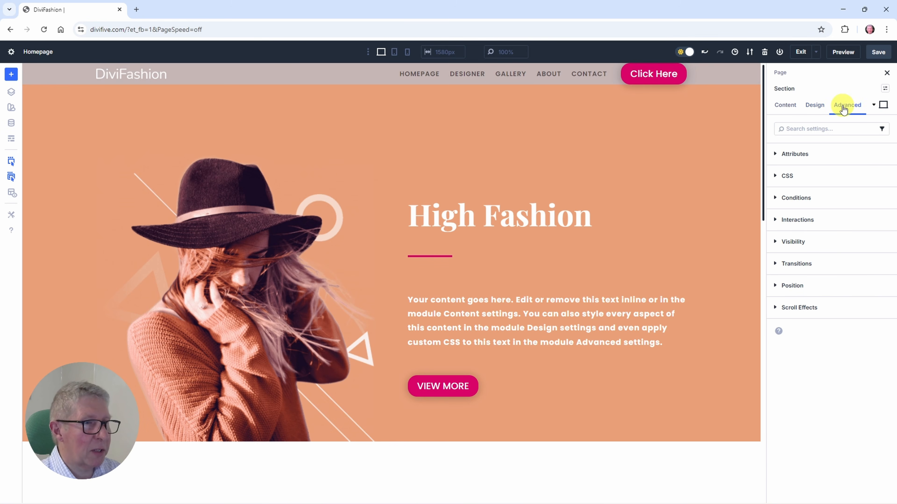
pyautogui.click(797, 288)
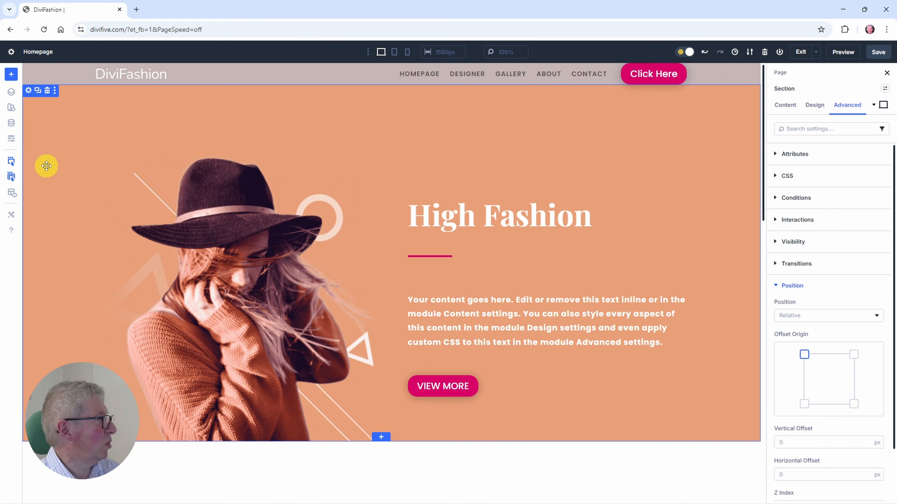
pyautogui.click(11, 93)
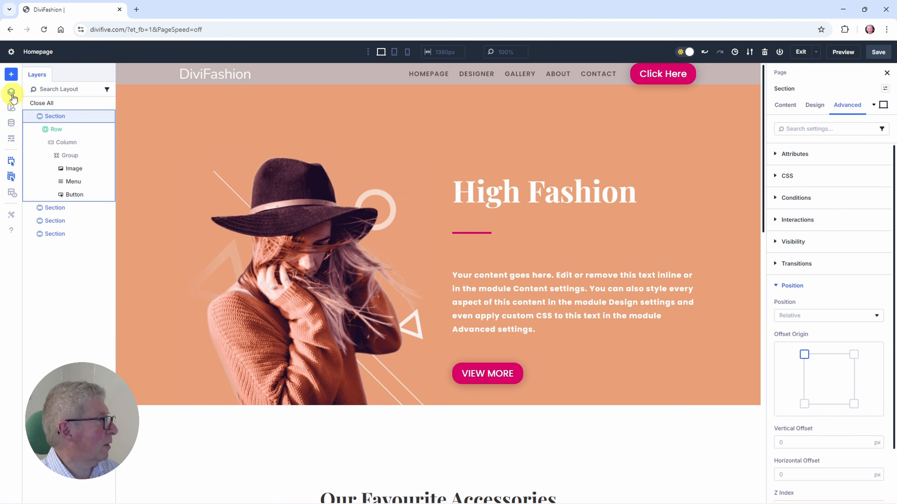
pyautogui.click(53, 129)
pyautogui.click(14, 94)
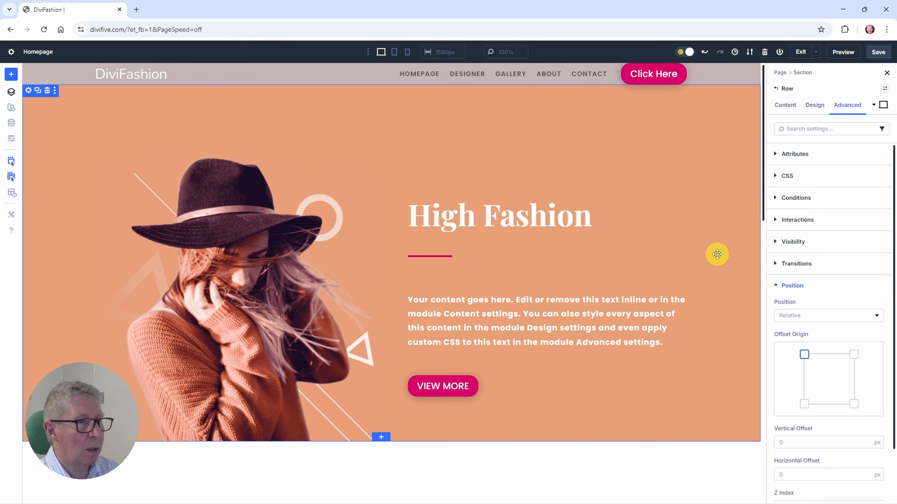
pyautogui.click(806, 316)
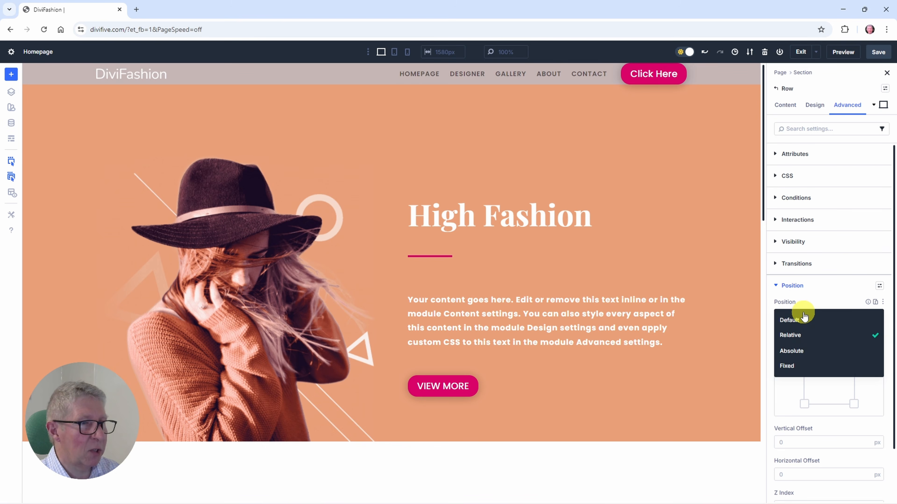
pyautogui.click(792, 351)
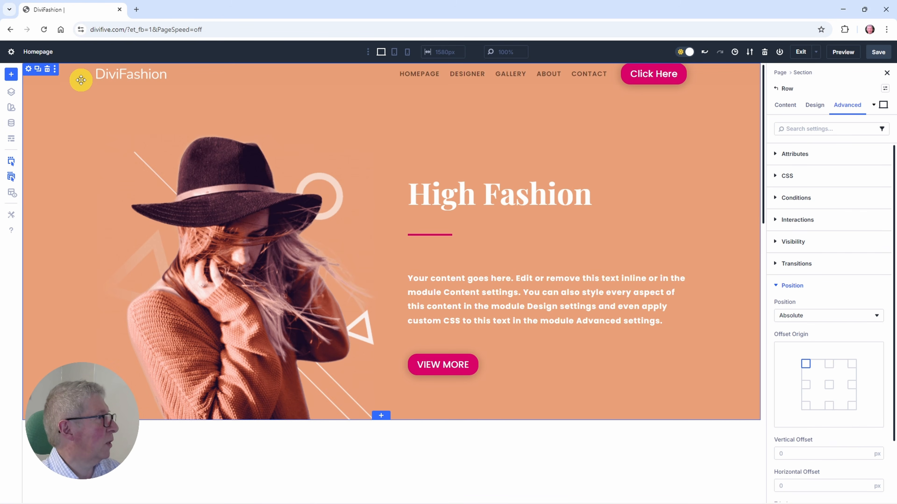
# Step: Remove the background colour from the header row
pyautogui.click(11, 92)
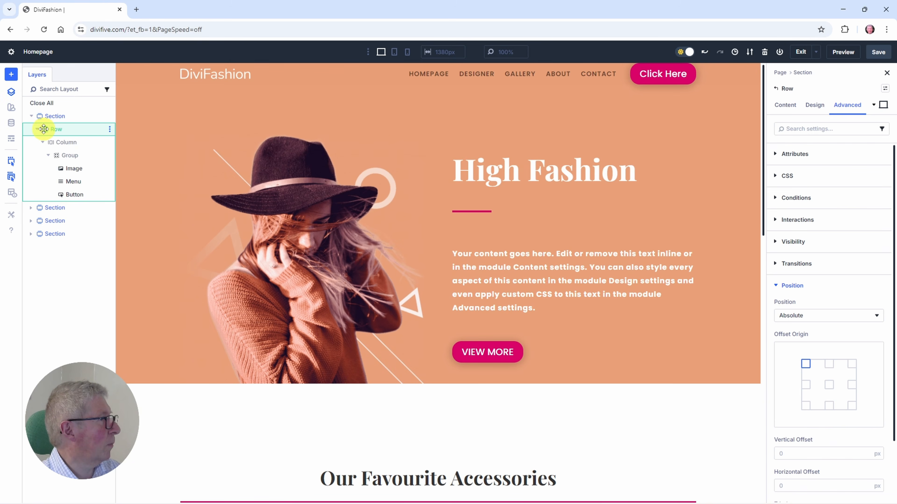
pyautogui.click(11, 91)
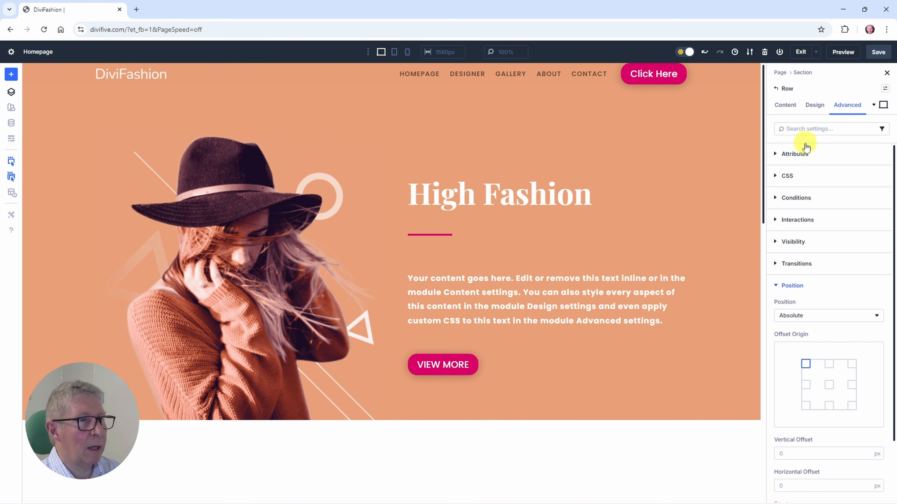
pyautogui.click(784, 106)
pyautogui.click(791, 196)
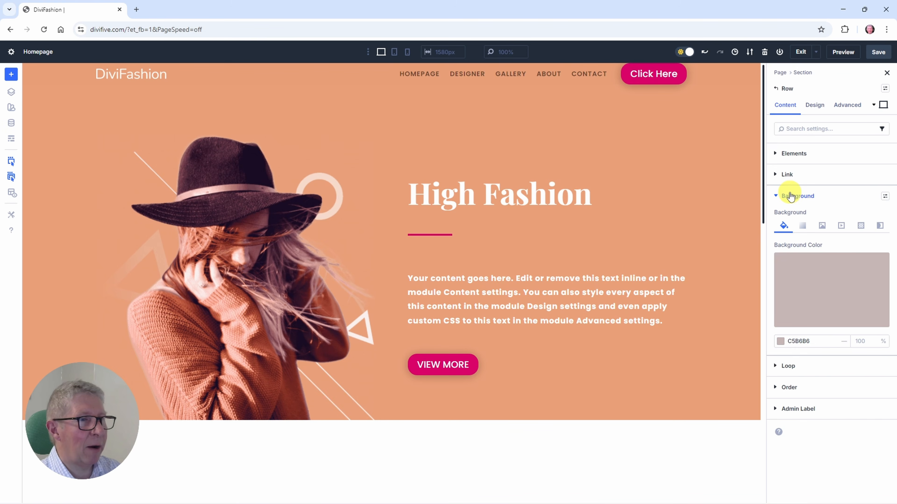
pyautogui.click(869, 262)
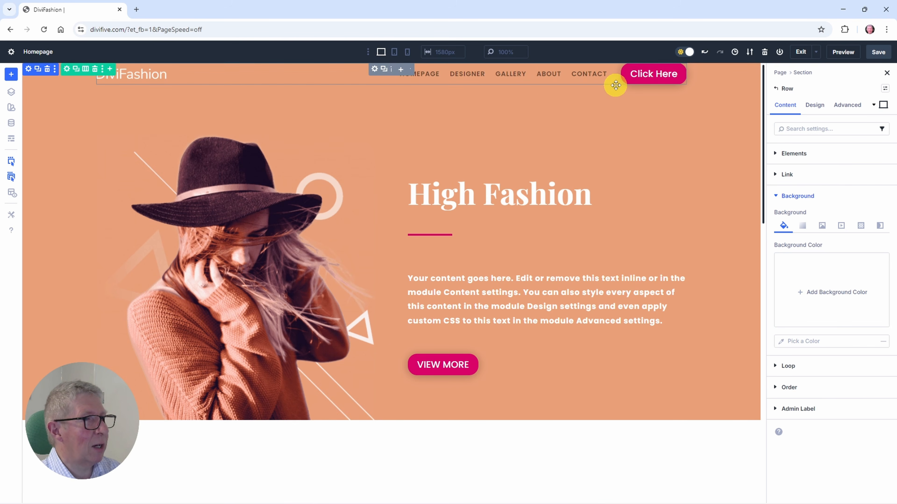
# Step: Set the text size of the header's Click Here button to 16 px and save the page
pyautogui.click(646, 69)
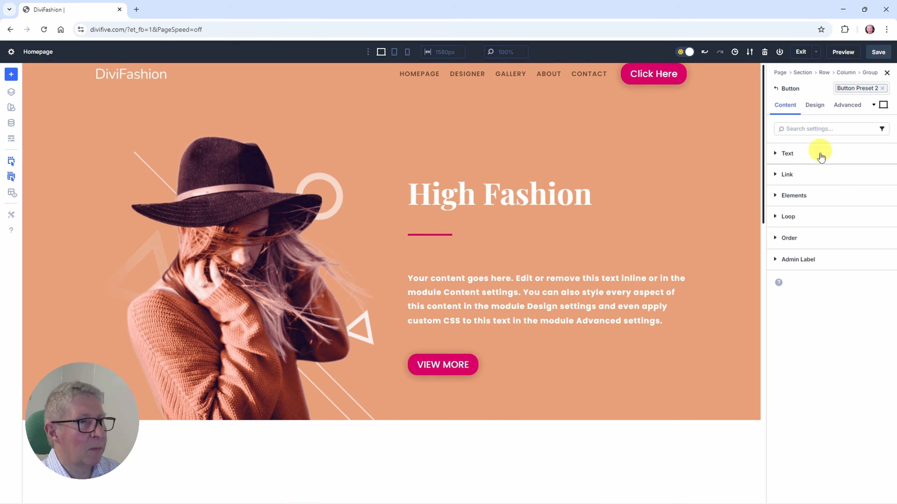
pyautogui.click(813, 105)
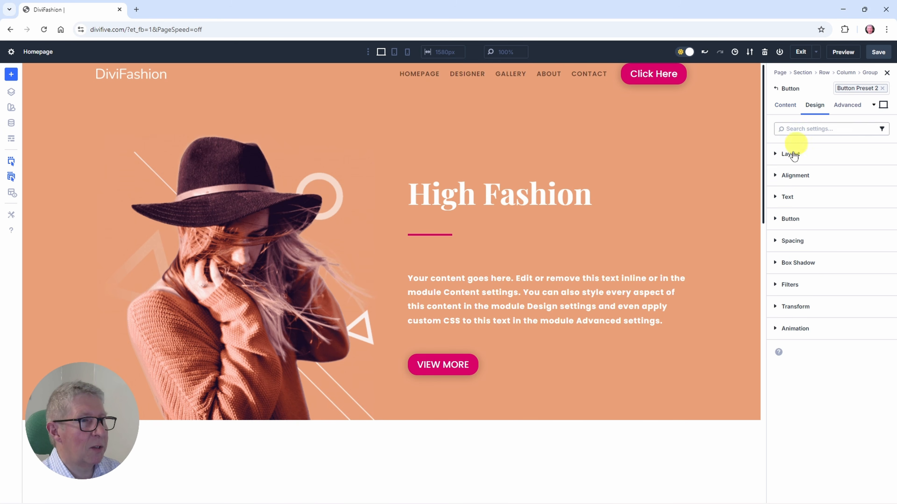
pyautogui.click(785, 195)
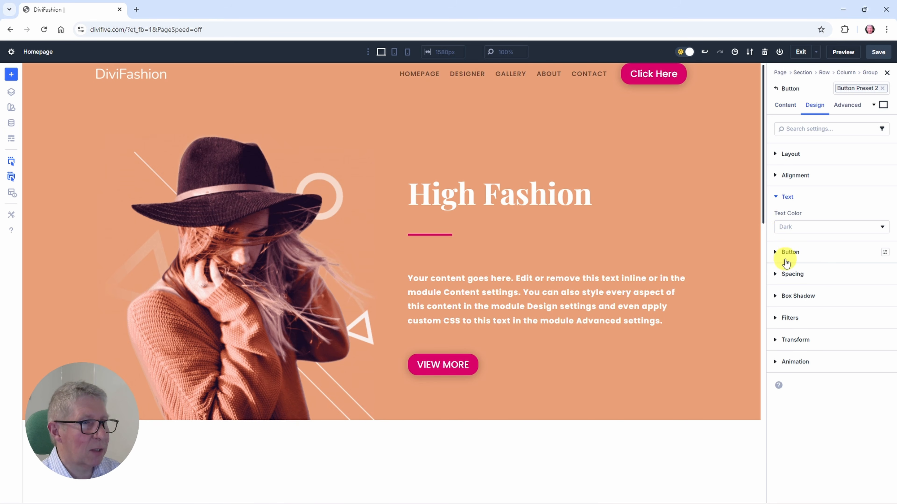
pyautogui.click(785, 252)
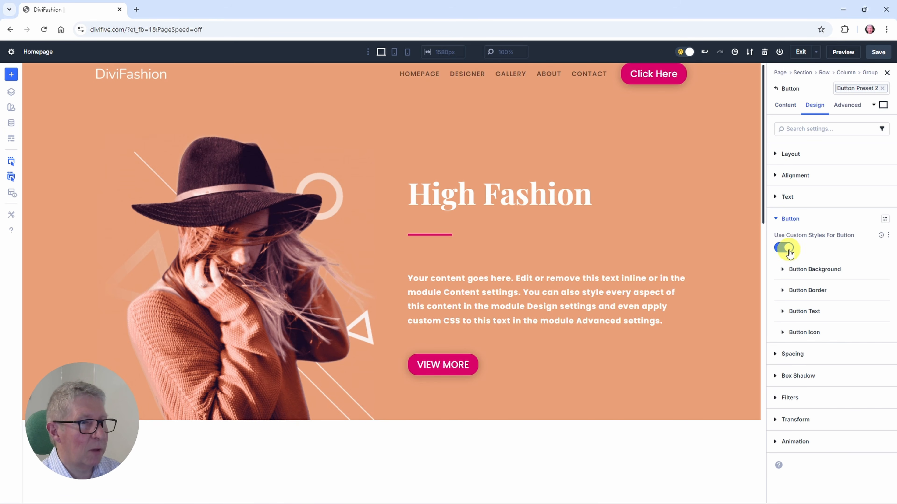
pyautogui.click(798, 311)
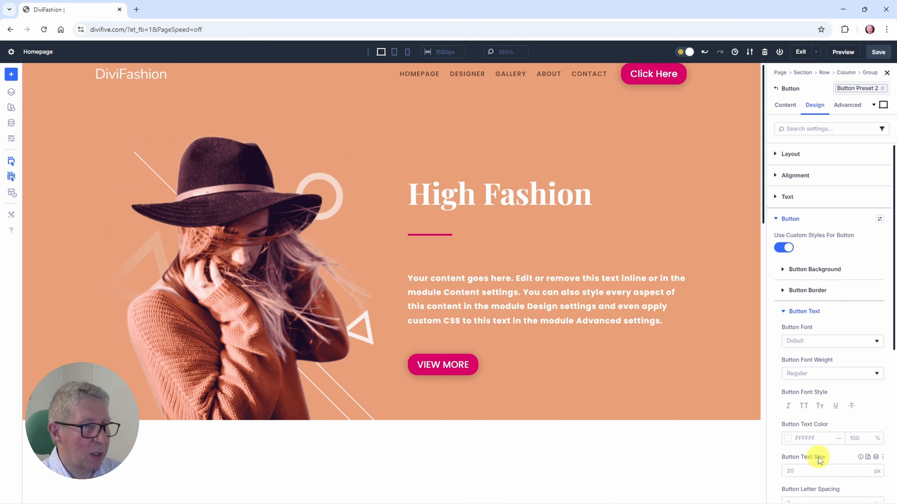
pyautogui.click(815, 482)
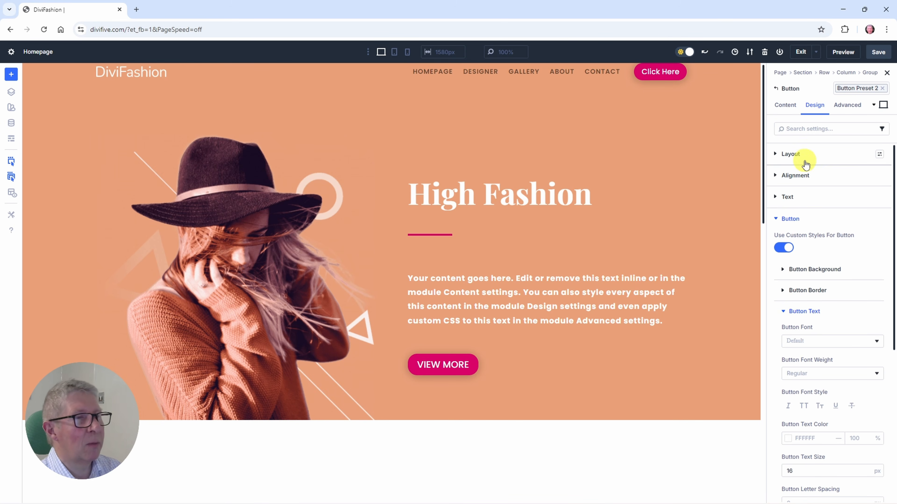
pyautogui.click(877, 53)
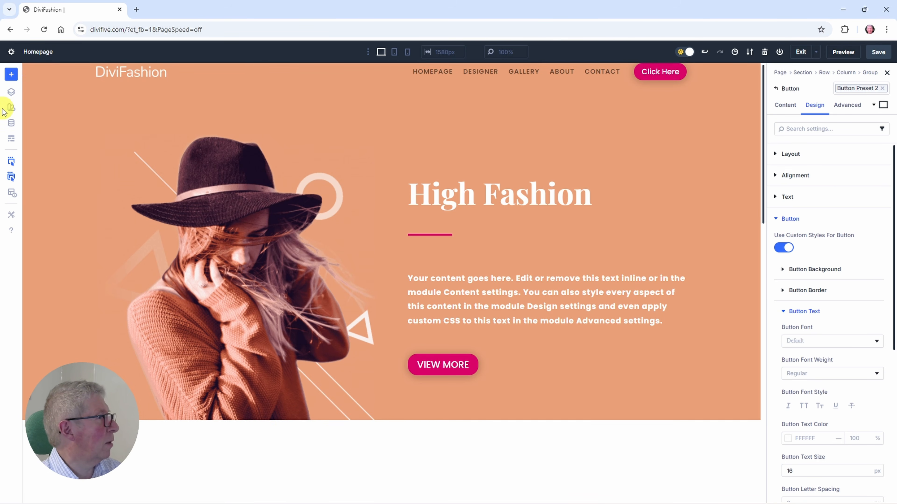
# Step: Give the header row linked top and bottom padding of 15 px
pyautogui.click(11, 92)
pyautogui.click(64, 129)
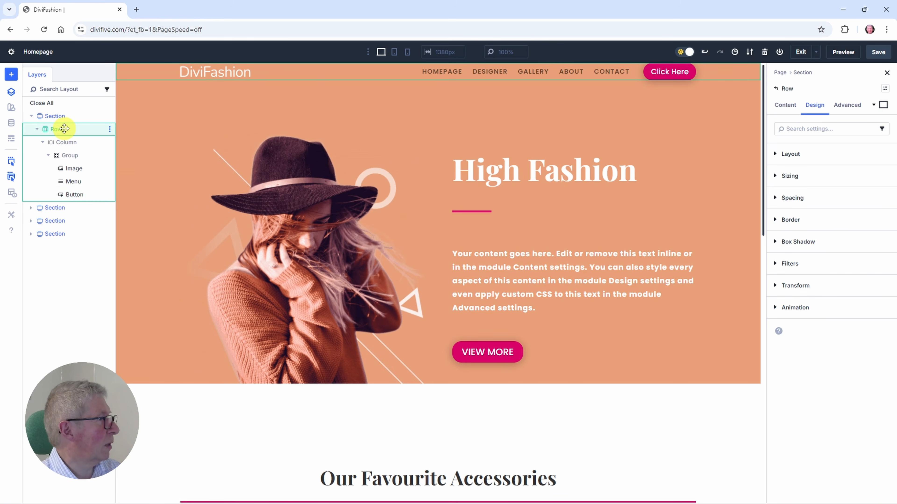
pyautogui.click(11, 92)
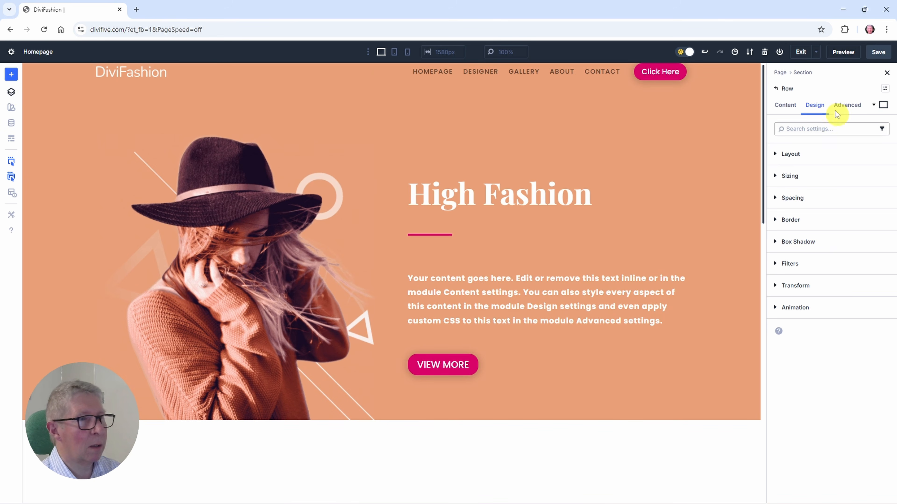
pyautogui.click(789, 198)
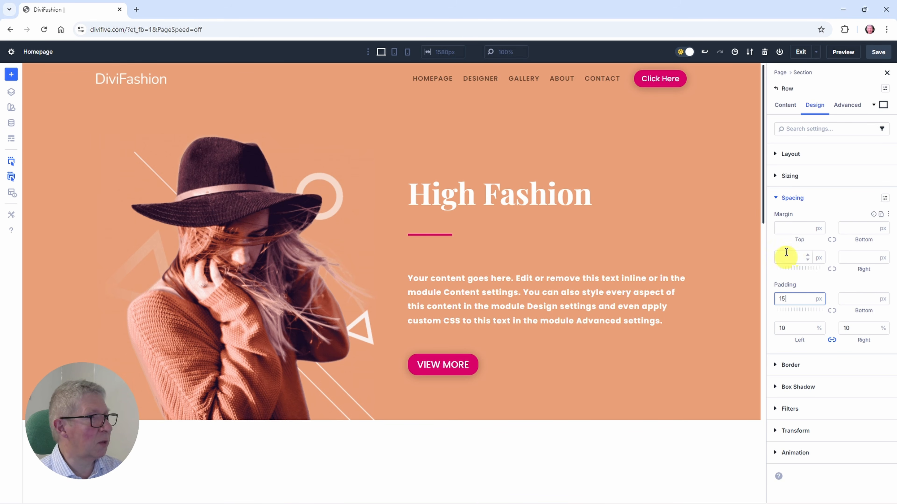
pyautogui.click(832, 311)
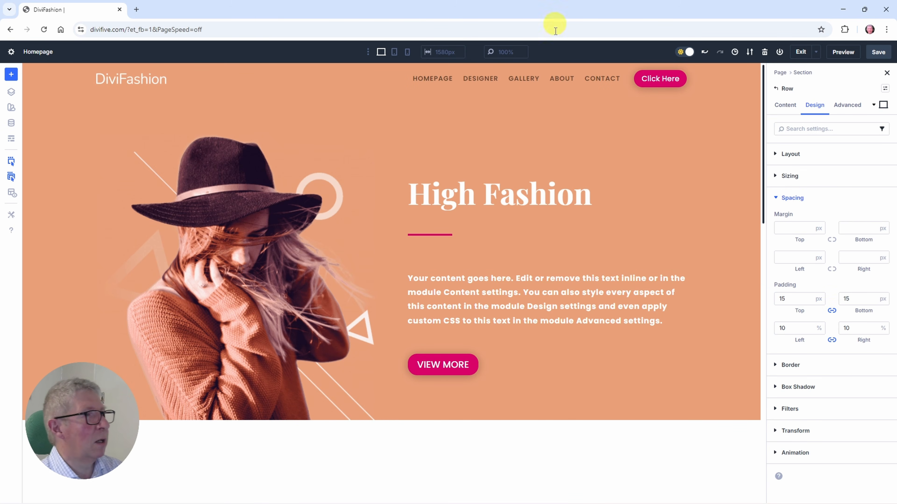
# Step: Set the header menu's text colour to the white global Primary Color
pyautogui.click(580, 78)
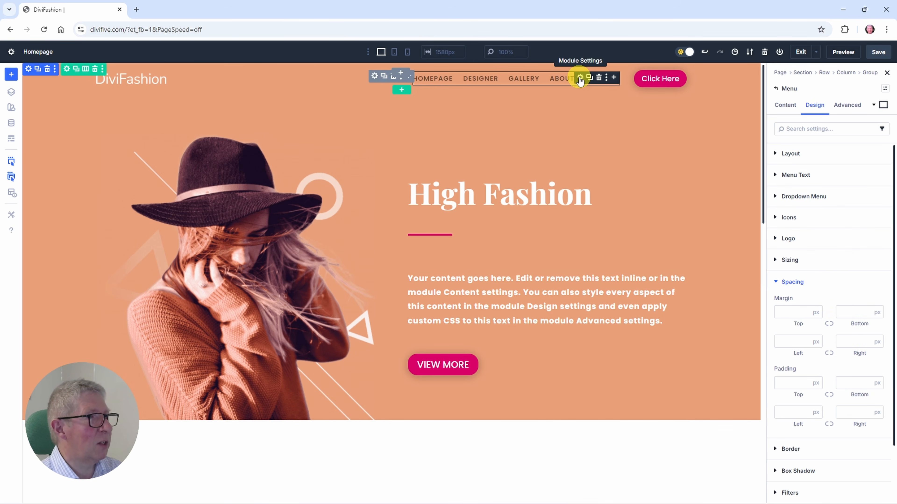
pyautogui.click(795, 176)
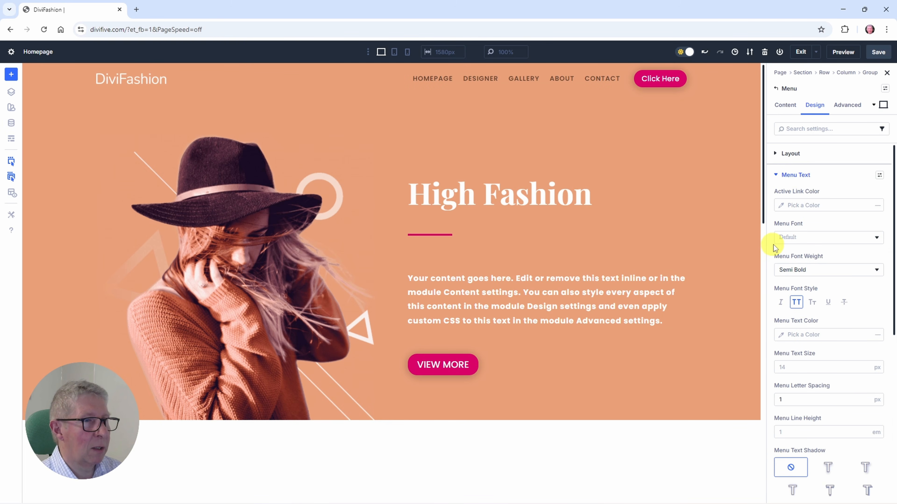
pyautogui.click(798, 334)
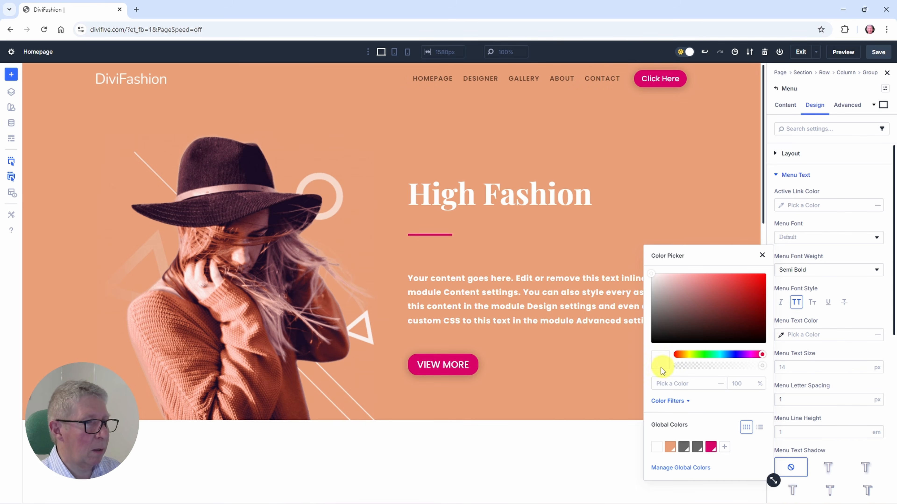
pyautogui.click(657, 448)
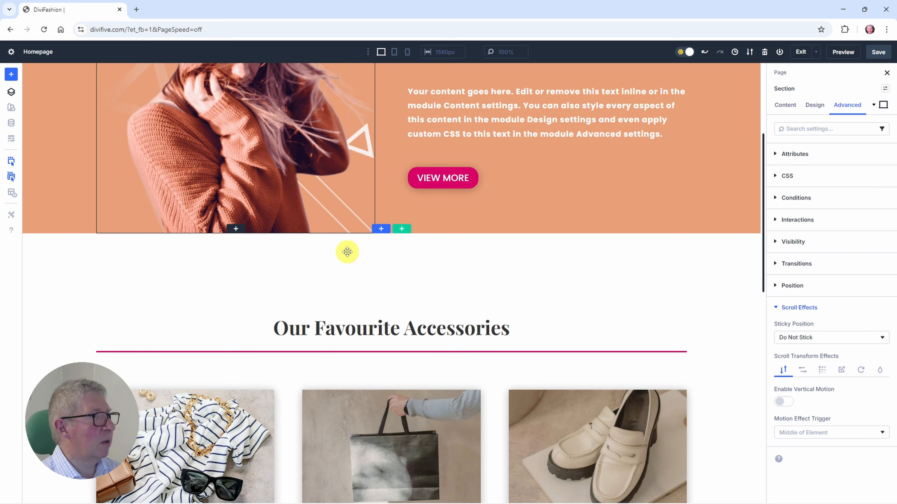
# Step: Check in the layers list which sections make up the homepage
pyautogui.scroll(5, 384, 244)
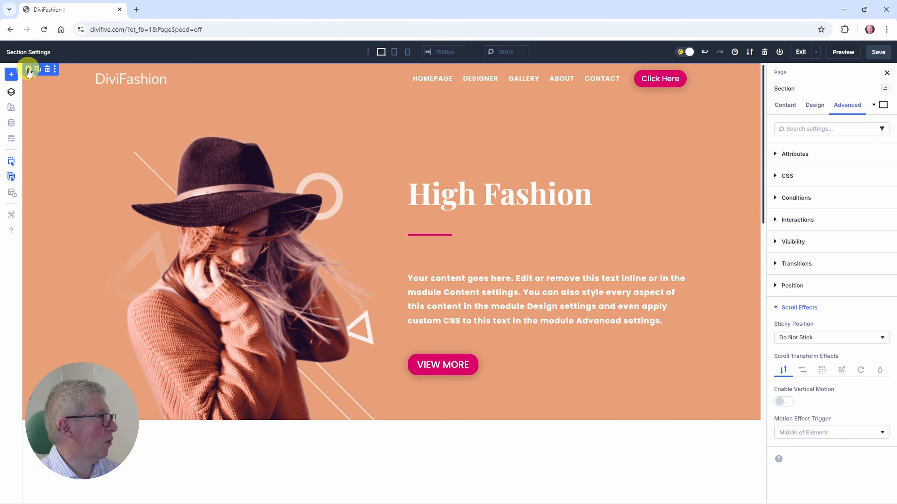
pyautogui.click(11, 91)
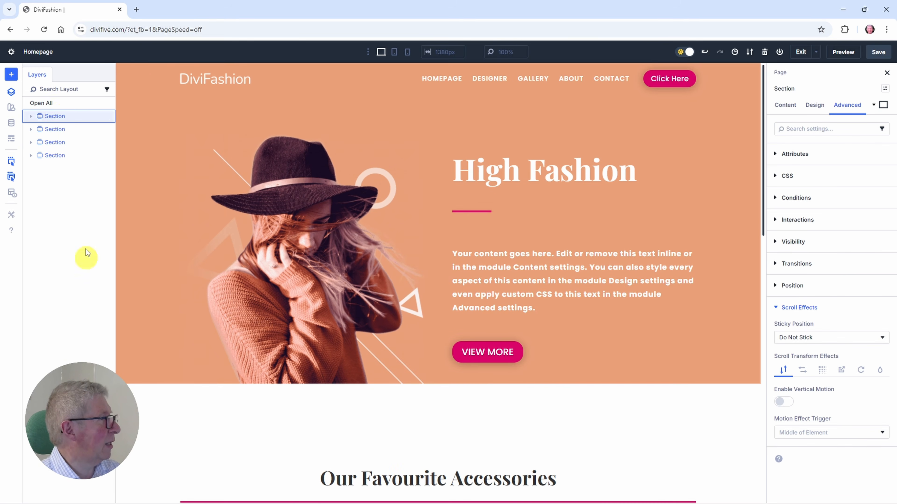
pyautogui.click(52, 130)
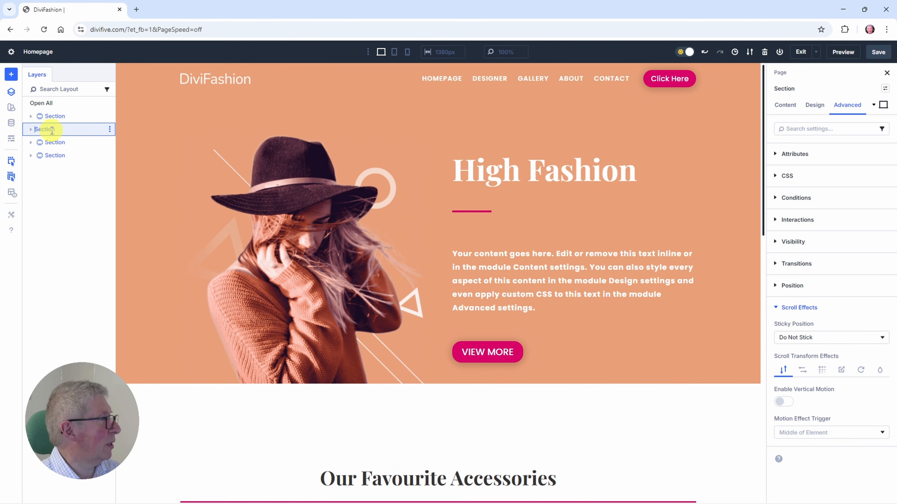
pyautogui.click(46, 117)
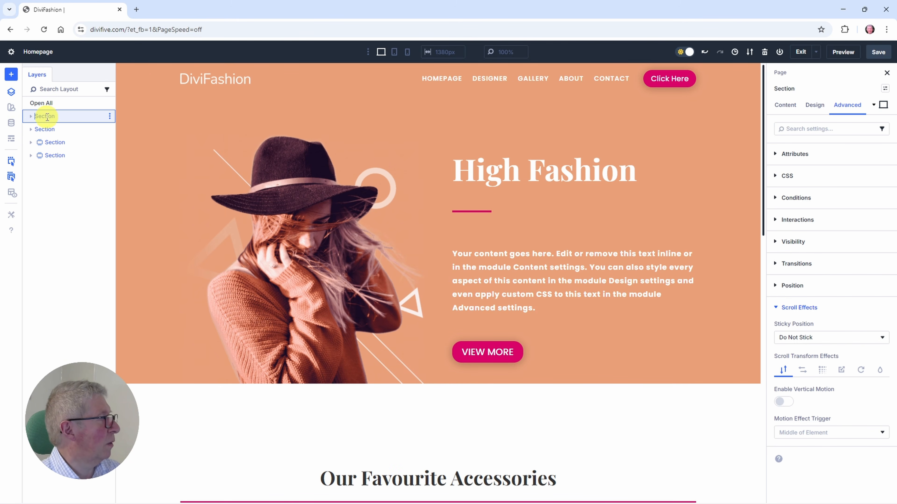
pyautogui.click(11, 93)
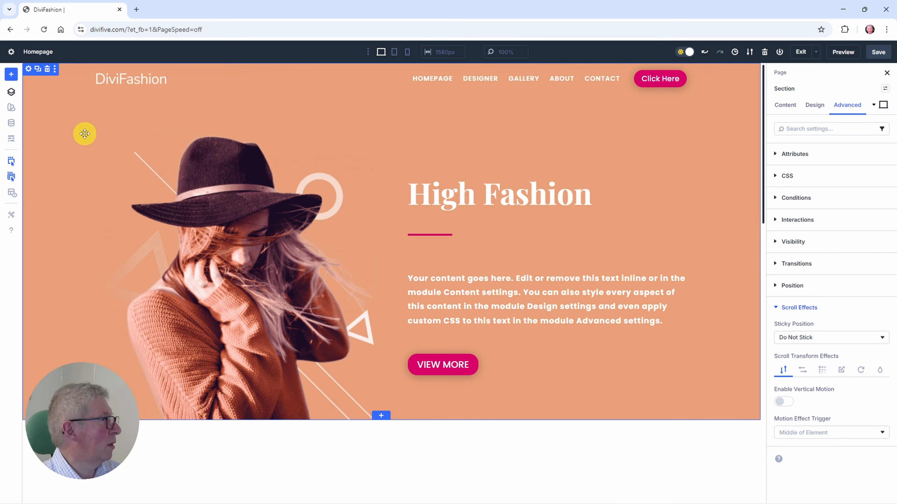
pyautogui.click(12, 92)
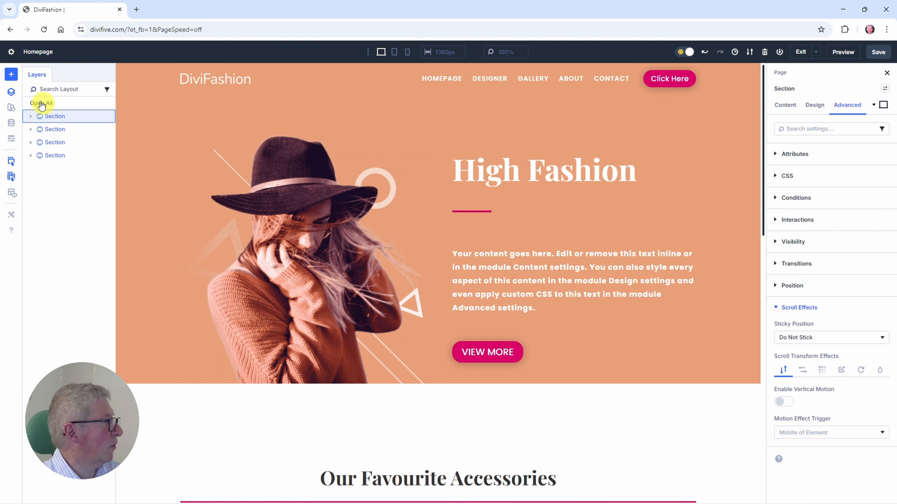
pyautogui.click(11, 92)
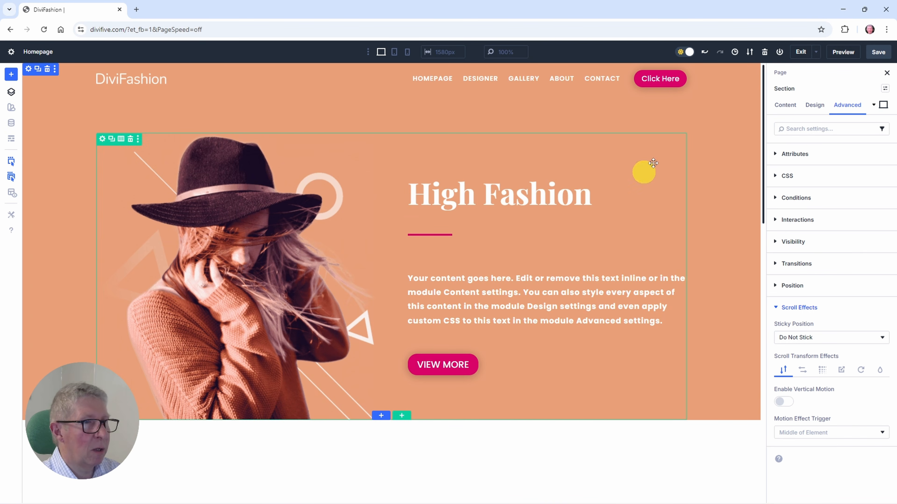
# Step: Set the header section's sticky position to Stick to Top and save the page
pyautogui.click(803, 339)
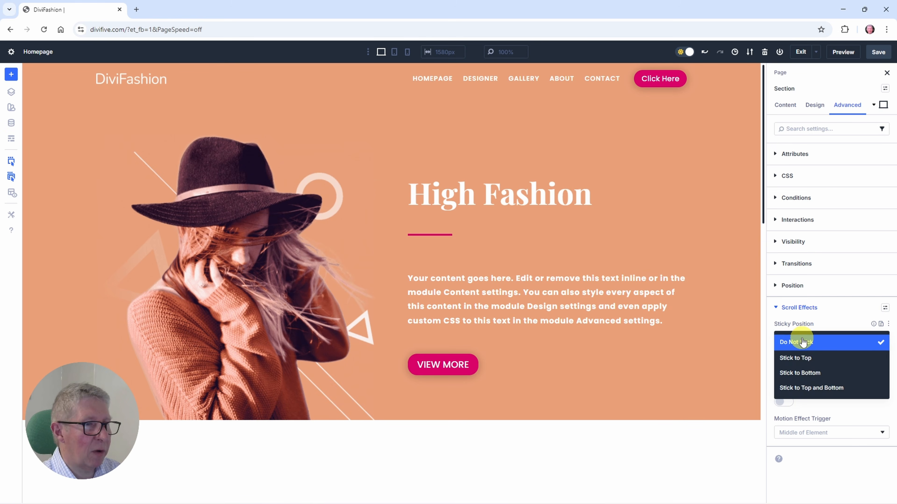
pyautogui.click(791, 359)
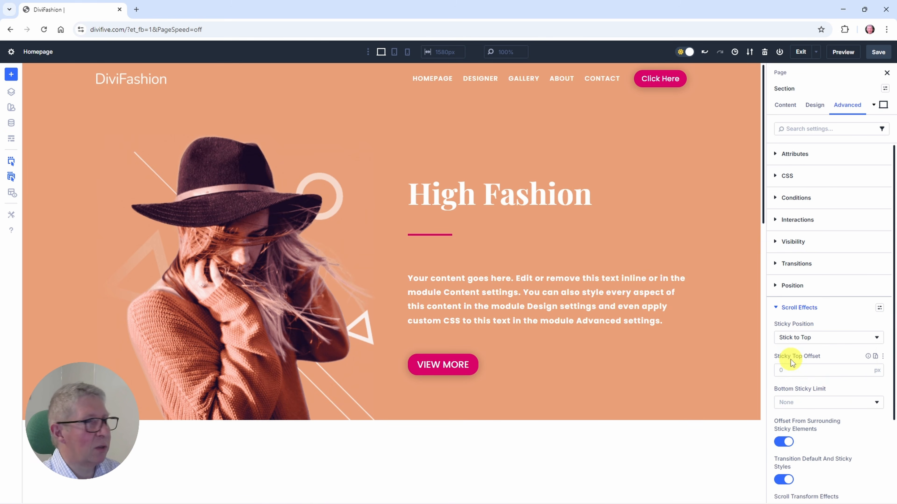
pyautogui.click(877, 53)
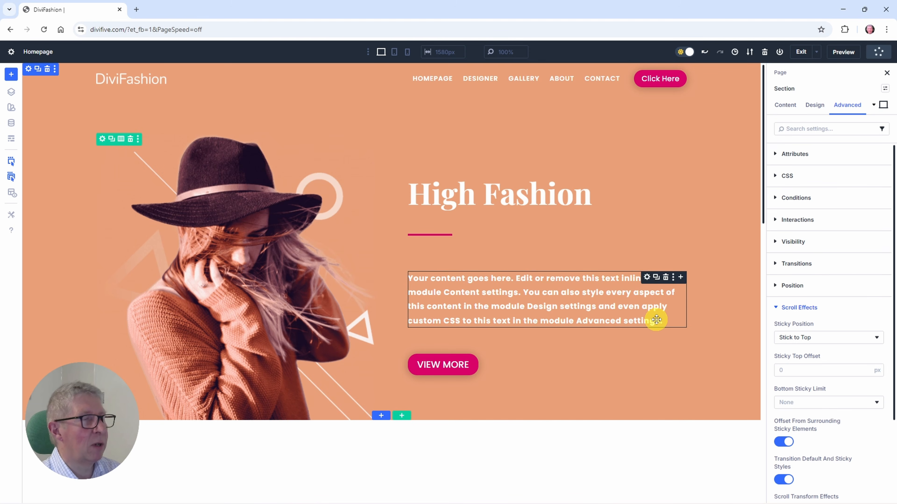
pyautogui.scroll(-8, 657, 320)
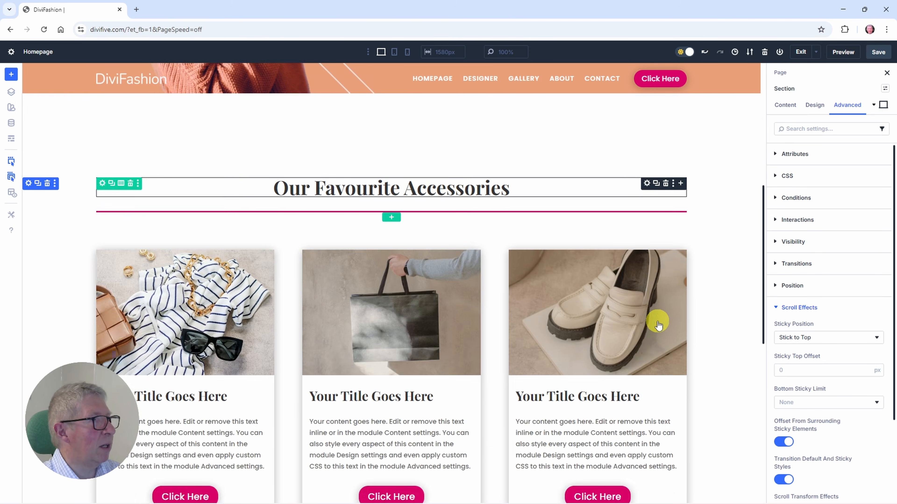
pyautogui.scroll(5, 656, 321)
pyautogui.scroll(4, 656, 321)
pyautogui.scroll(-8, 658, 321)
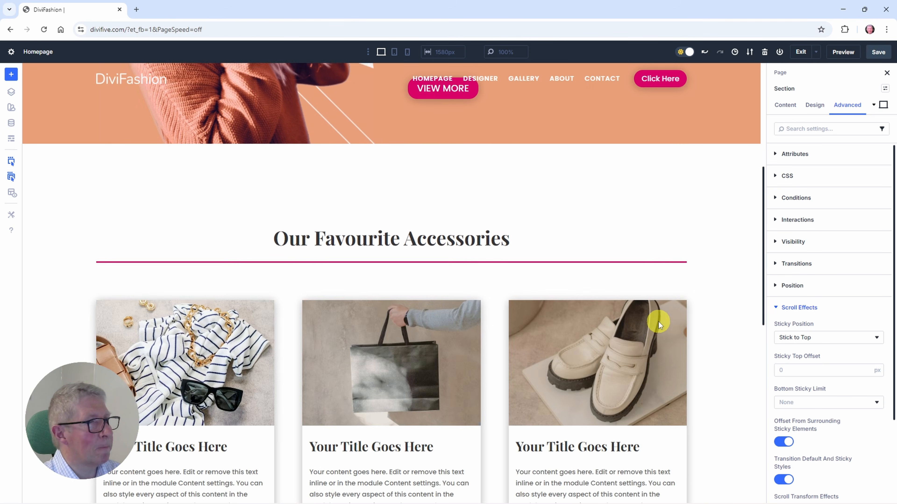
pyautogui.scroll(8, 658, 322)
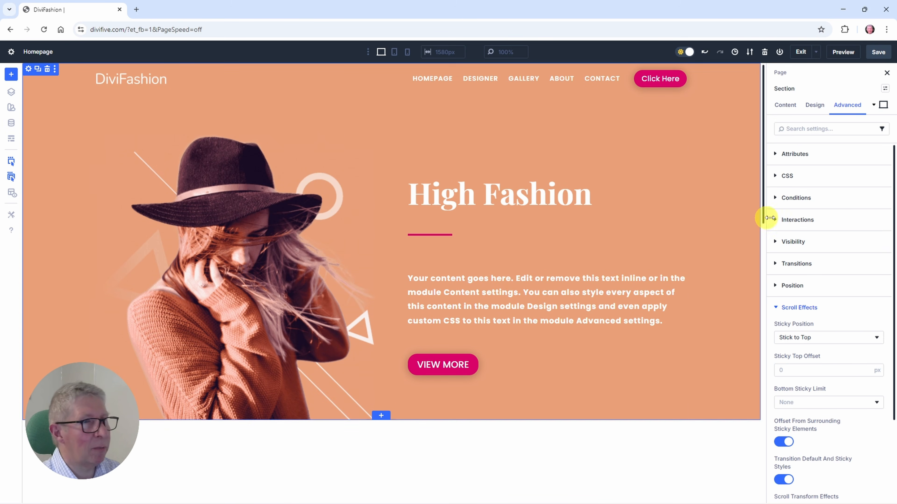
# Step: Give the header row the white global Primary Color as background colour in its sticky state
pyautogui.click(873, 106)
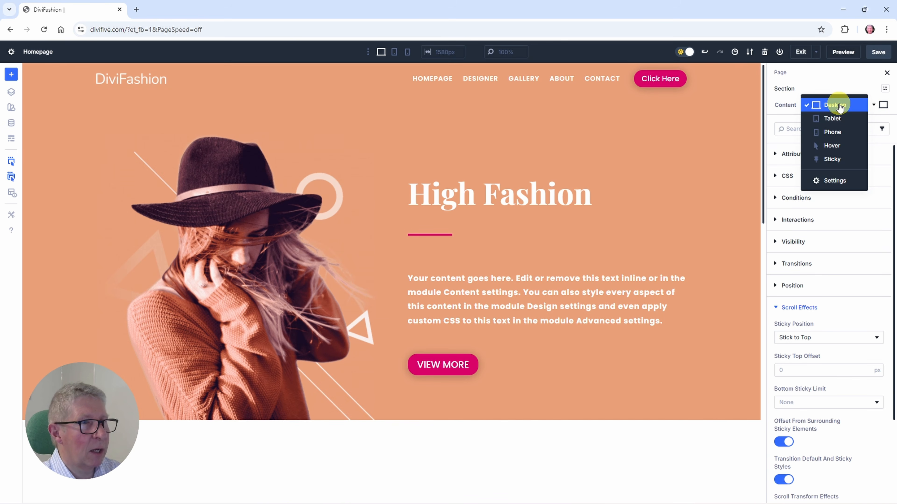
pyautogui.click(831, 160)
pyautogui.moveTo(98, 77)
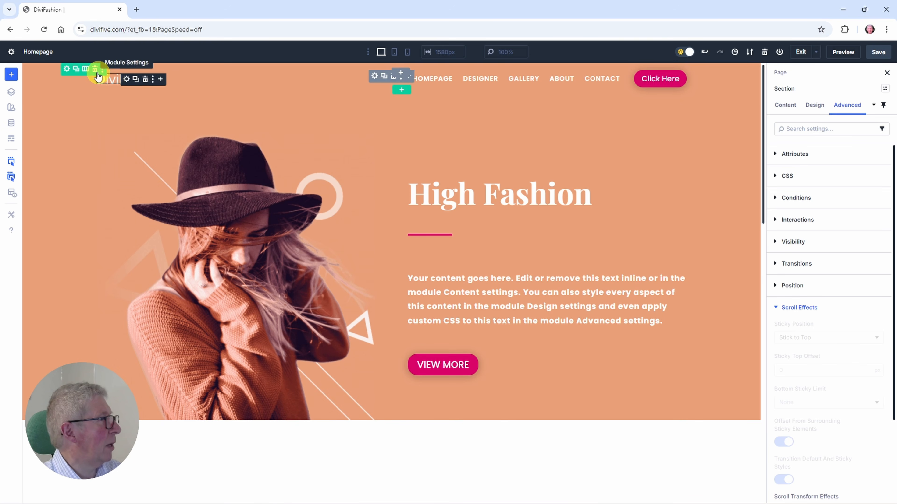
pyautogui.click(67, 71)
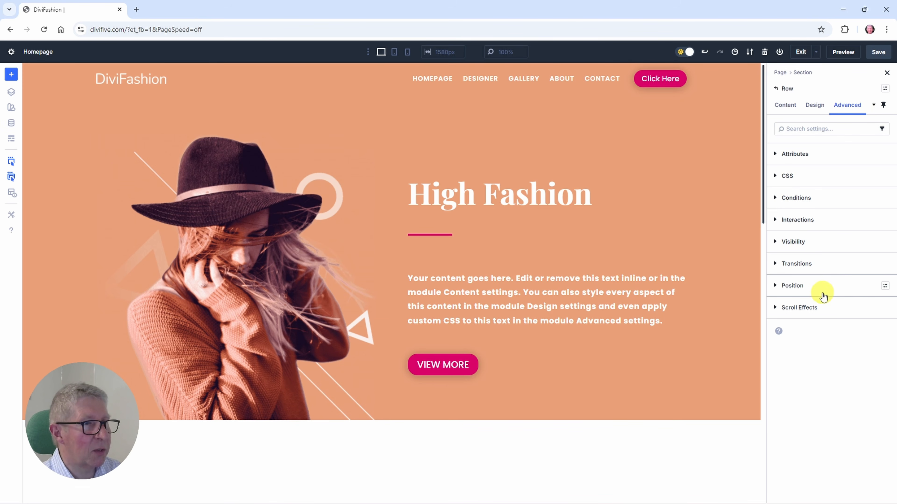
pyautogui.click(785, 105)
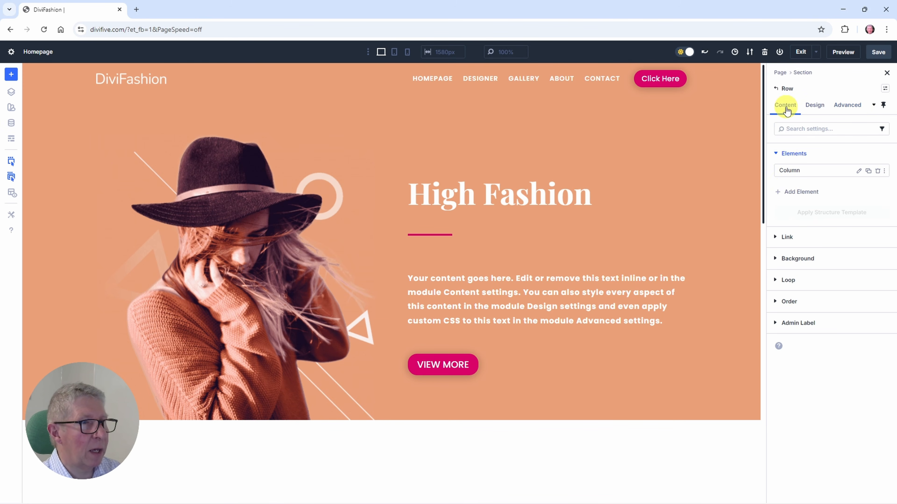
pyautogui.click(793, 259)
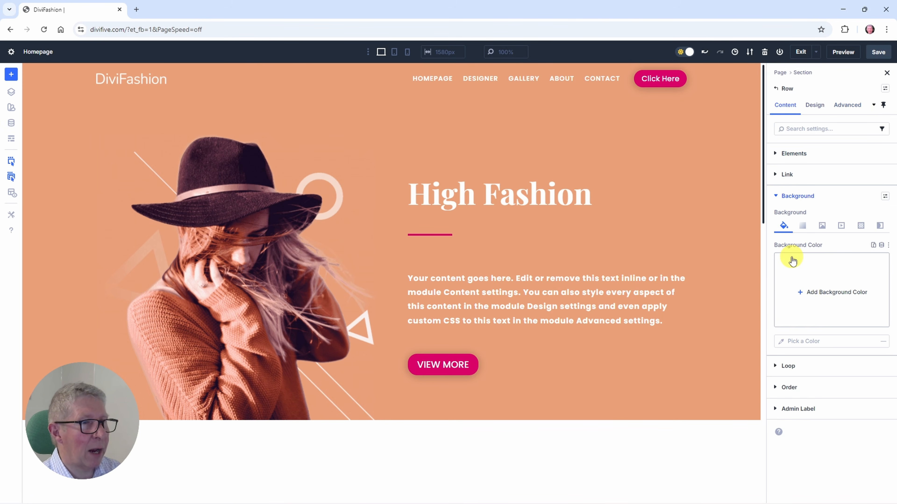
pyautogui.click(825, 293)
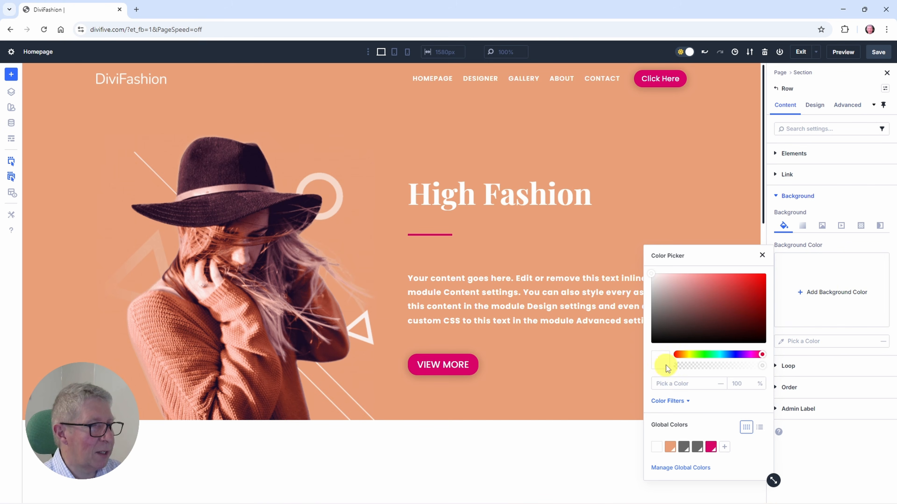
pyautogui.click(657, 447)
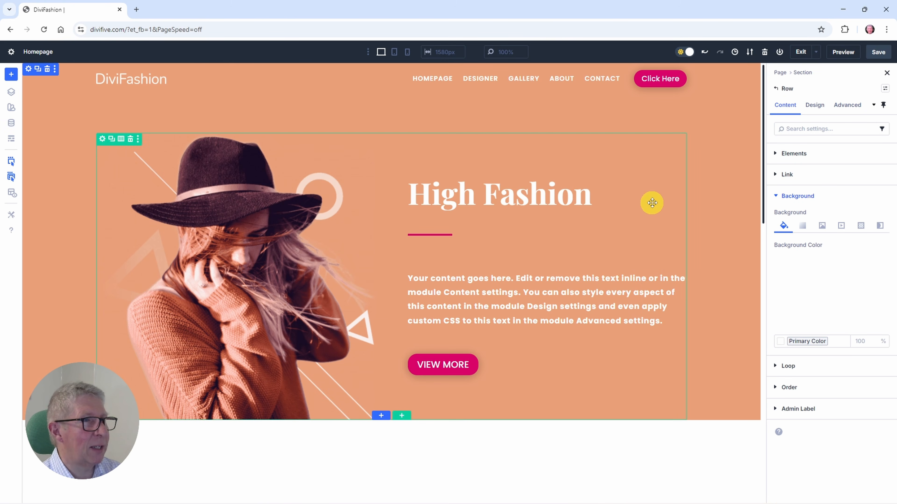
pyautogui.scroll(-6, 651, 203)
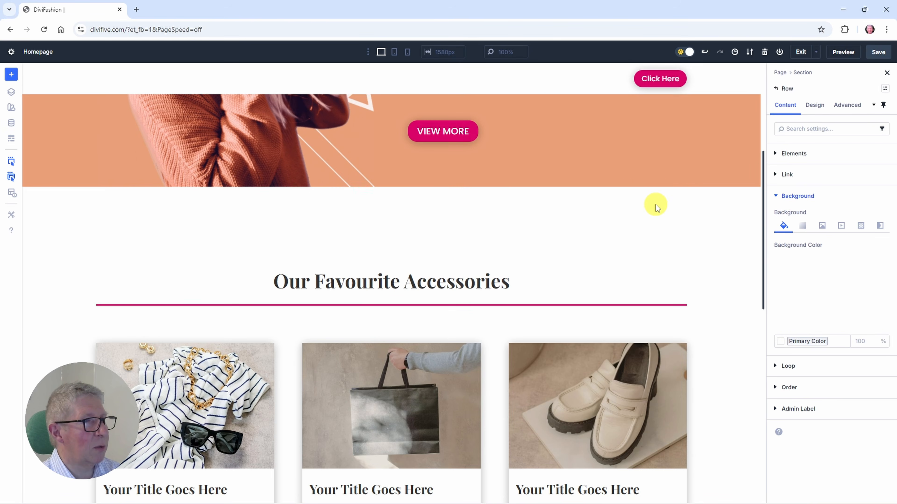
pyautogui.scroll(6, 655, 205)
pyautogui.scroll(-12, 656, 204)
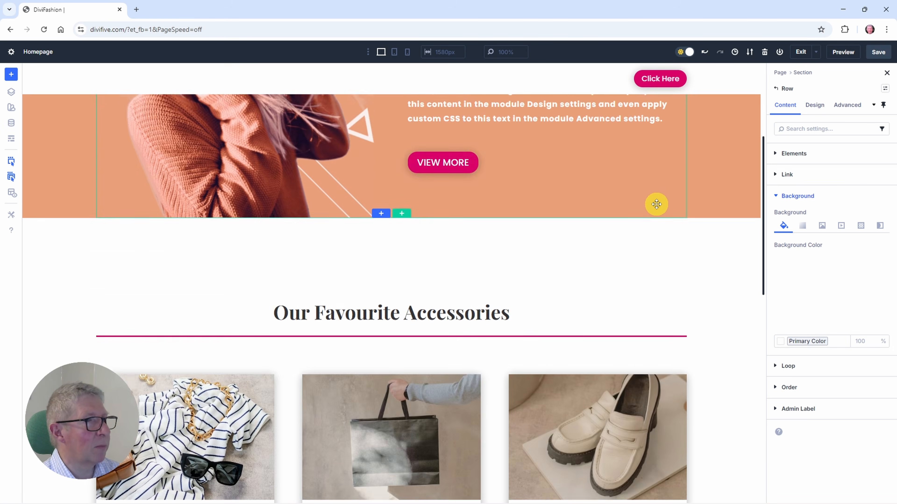
pyautogui.scroll(12, 655, 202)
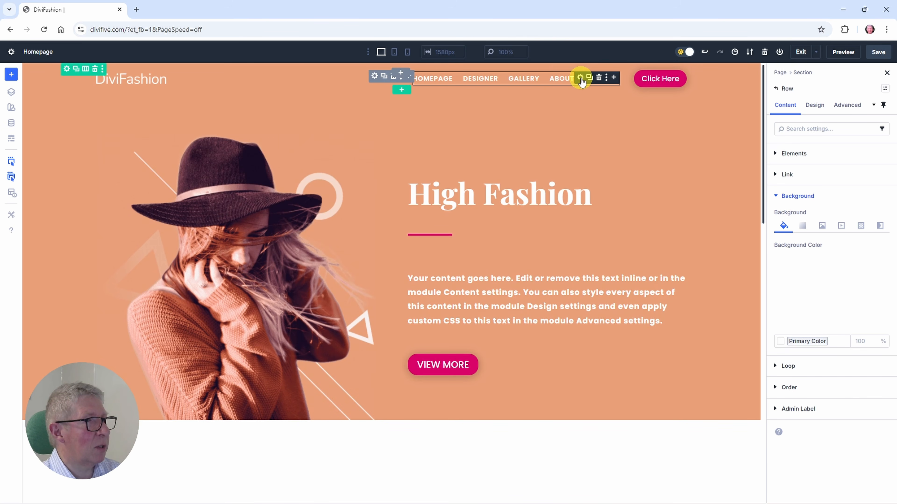
# Step: Set the header menu's sticky-state text colour to the global Heading Text Color and save the page
pyautogui.click(580, 80)
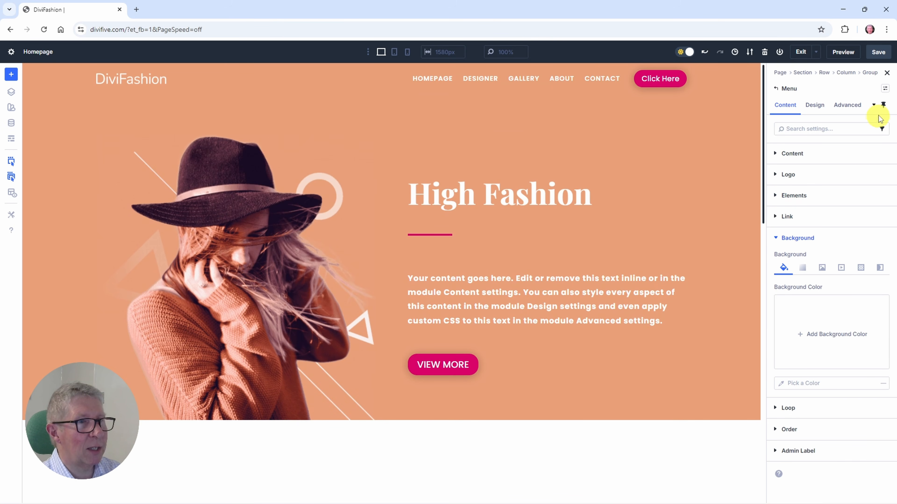
pyautogui.click(883, 106)
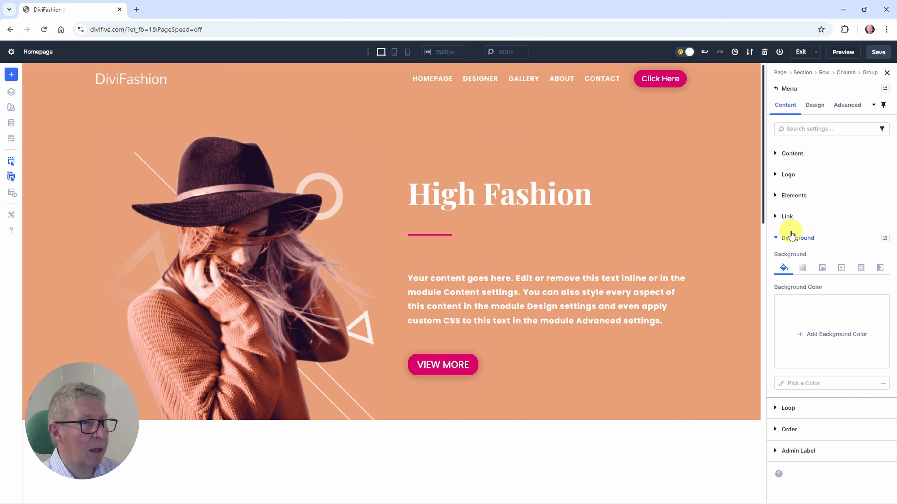
pyautogui.click(812, 105)
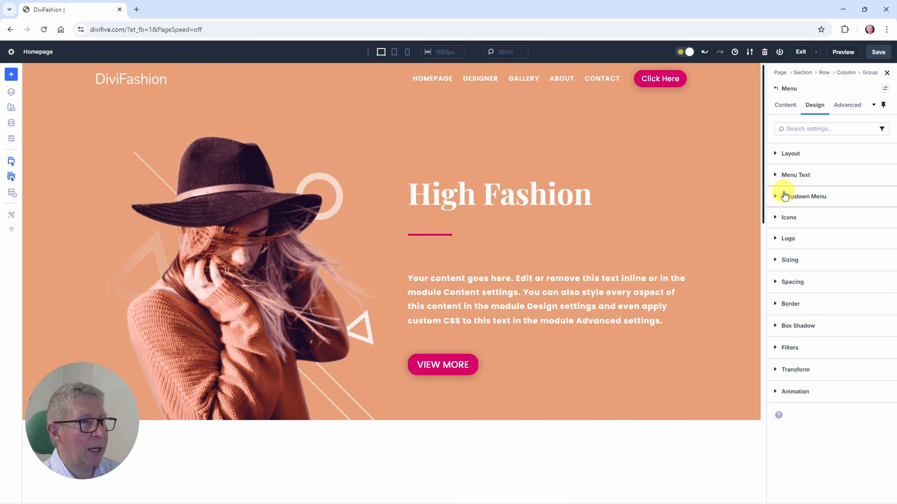
pyautogui.click(783, 177)
pyautogui.scroll(-4, 801, 289)
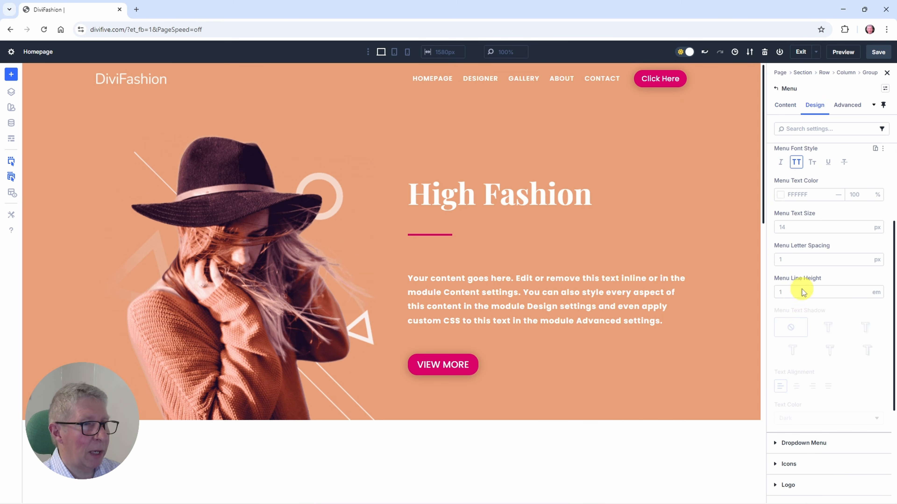
pyautogui.click(779, 195)
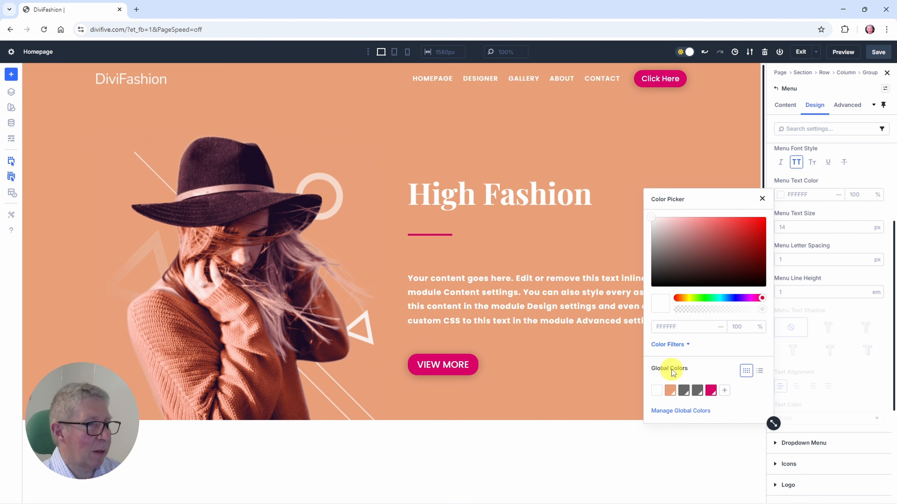
pyautogui.click(683, 390)
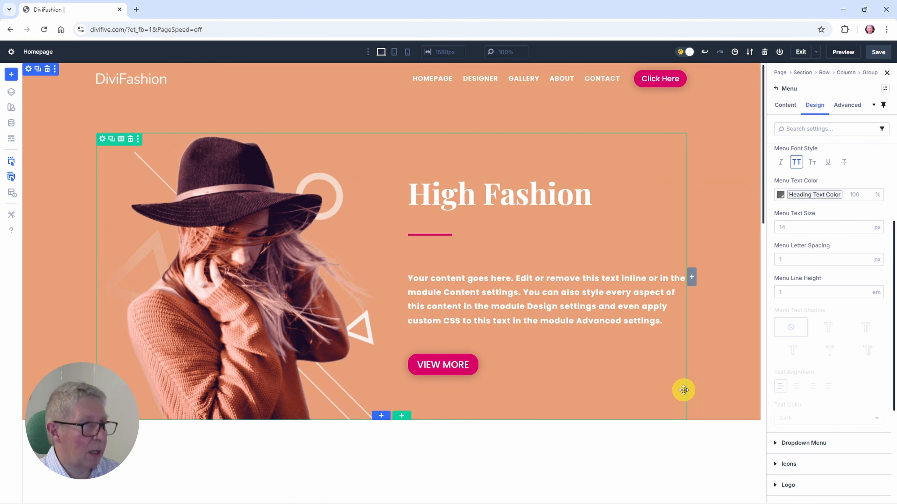
pyautogui.click(877, 53)
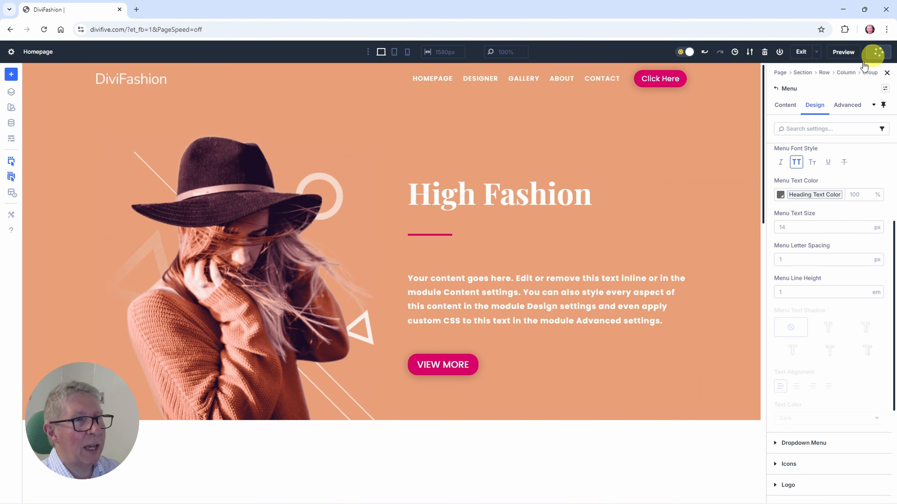
pyautogui.scroll(-8, 638, 250)
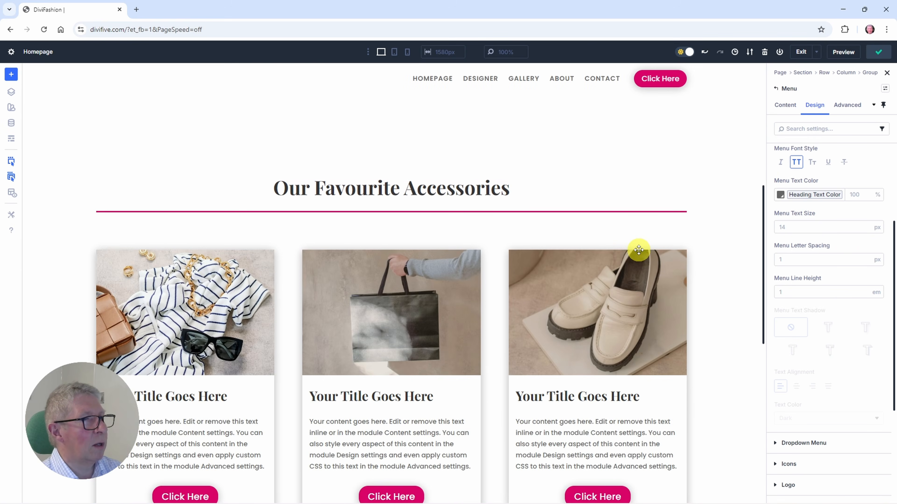
pyautogui.scroll(7, 638, 250)
pyautogui.scroll(-6, 638, 250)
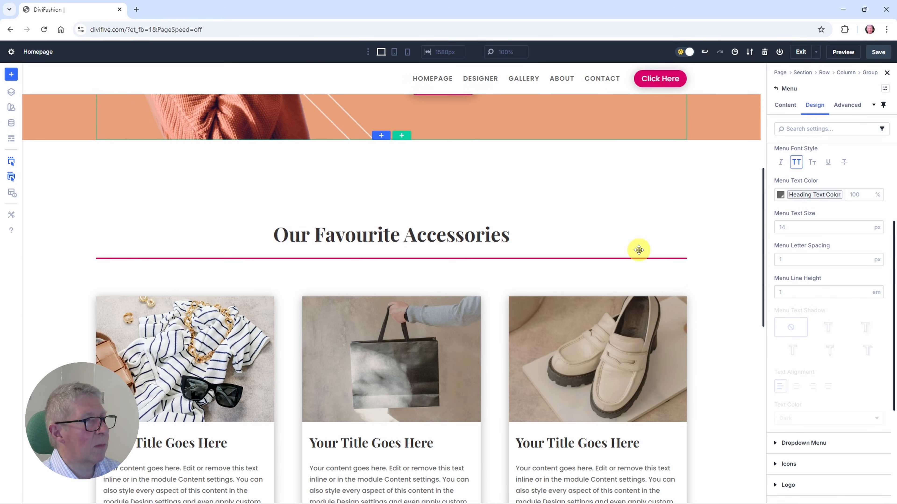
pyautogui.scroll(5, 638, 250)
pyautogui.scroll(2, 638, 250)
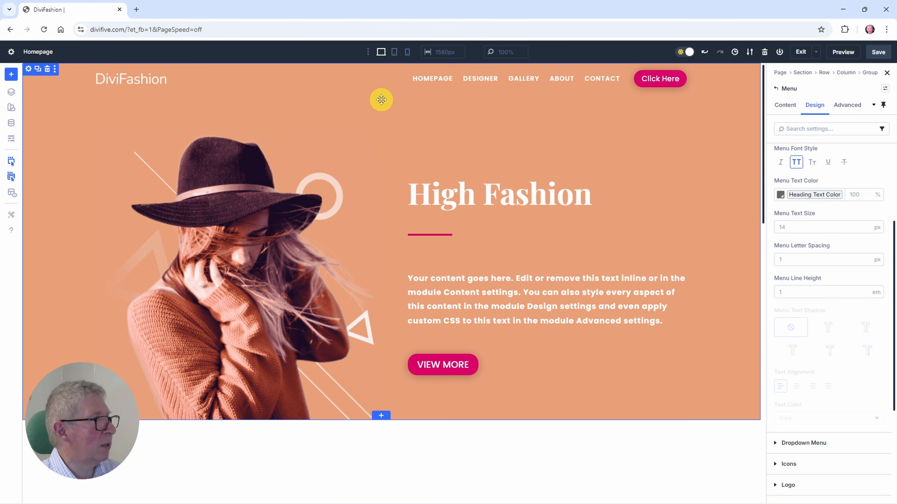
# Step: Duplicate the DiviFashion logo image inside the header's group
pyautogui.click(374, 76)
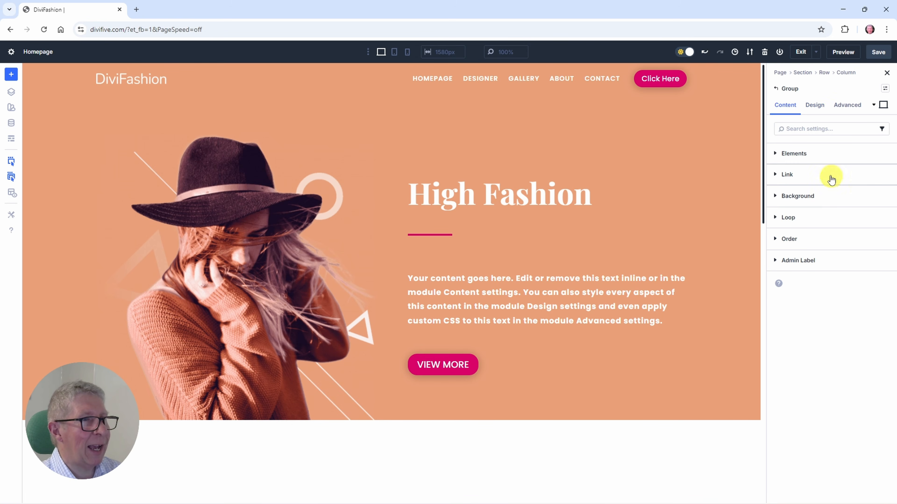
pyautogui.click(775, 154)
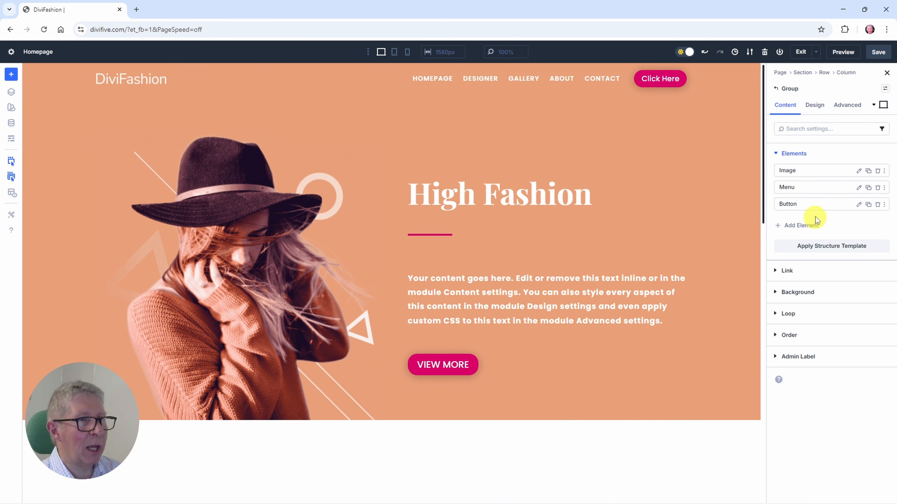
pyautogui.click(868, 172)
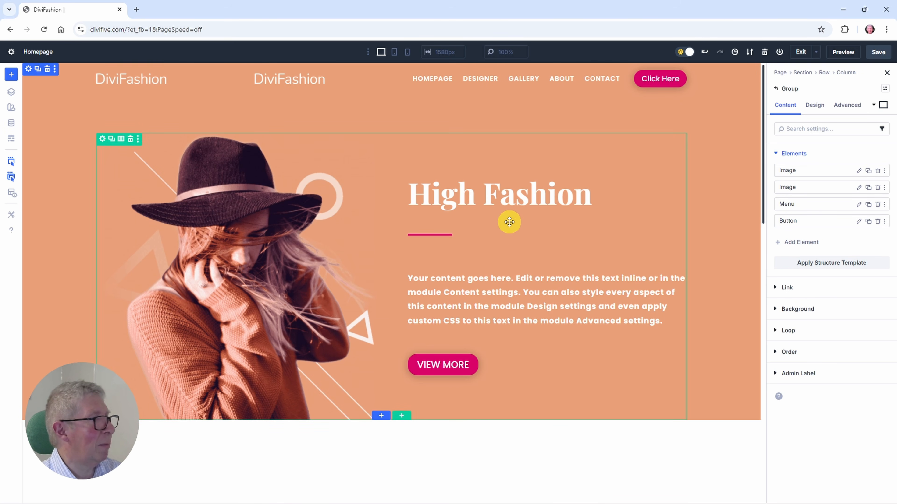
# Step: Replace the duplicated logo's picture with the DiviCoaching logo, DCLogo.svg, from the media library
pyautogui.click(858, 188)
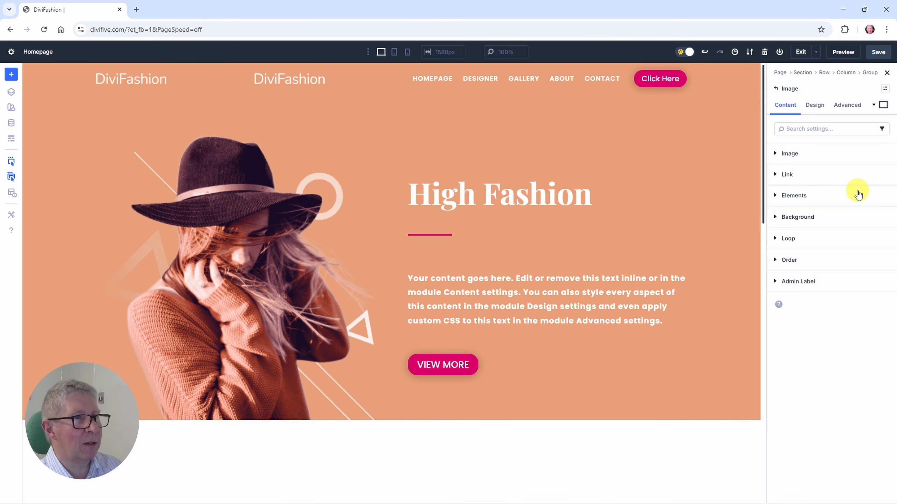
pyautogui.click(794, 153)
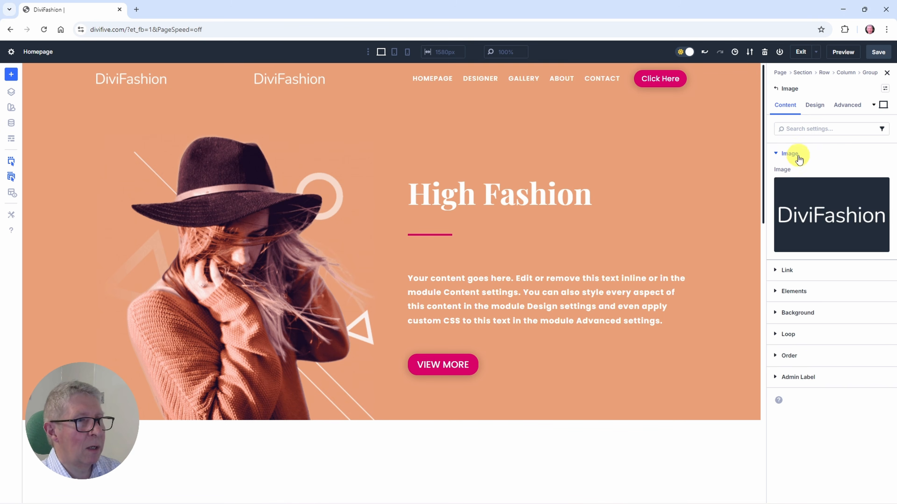
pyautogui.click(823, 223)
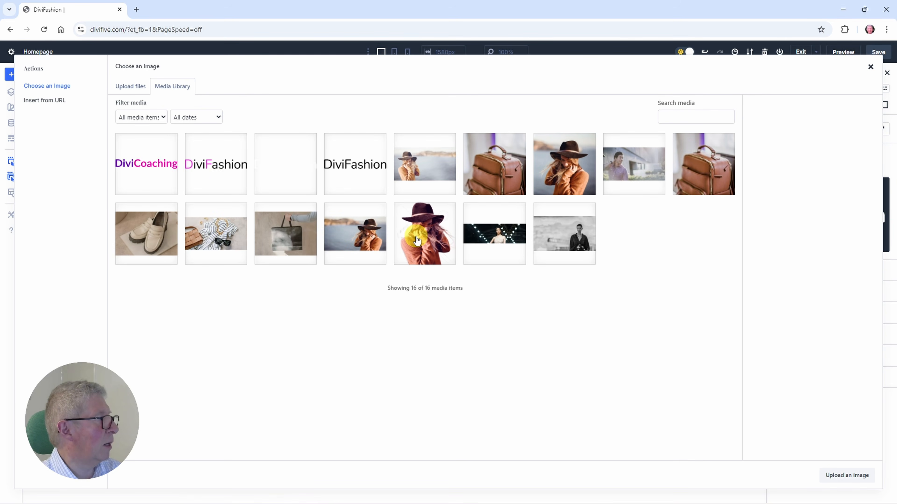
pyautogui.click(144, 167)
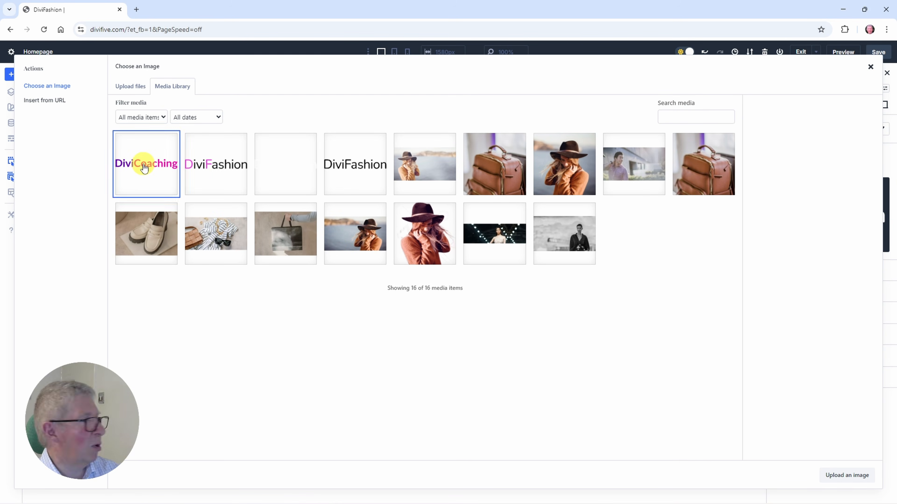
pyautogui.click(834, 478)
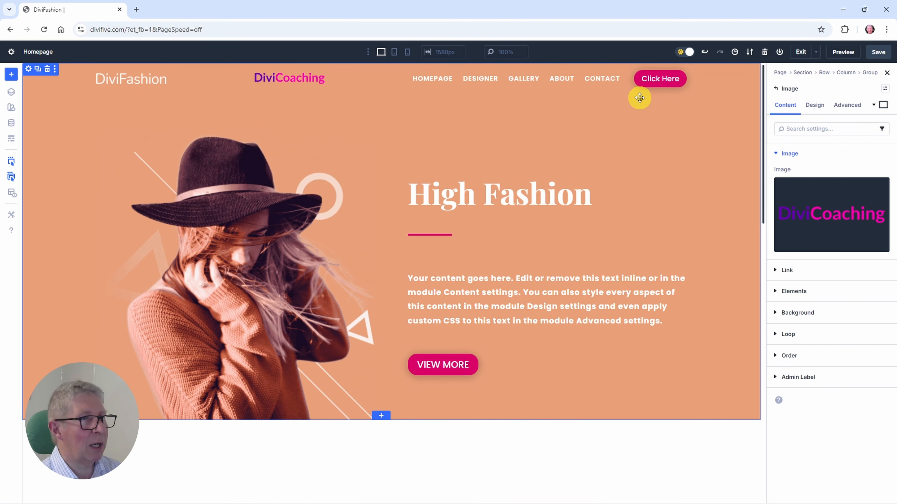
# Step: Position the DiviCoaching logo absolutely with a middle-left offset origin, save the page and check the header while scrolling
pyautogui.click(849, 106)
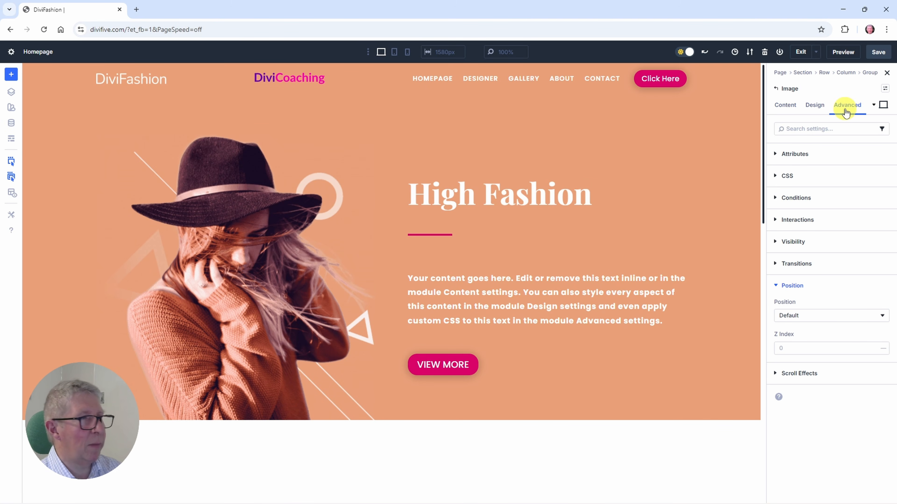
pyautogui.click(791, 317)
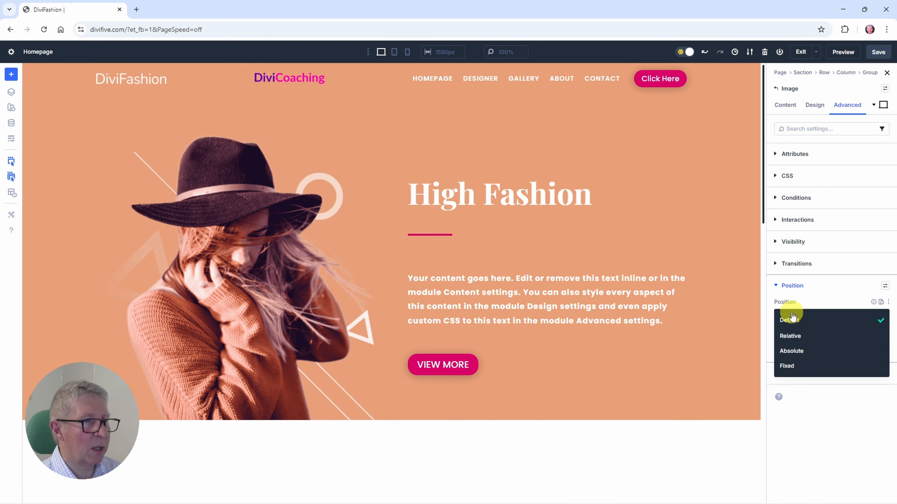
pyautogui.click(789, 352)
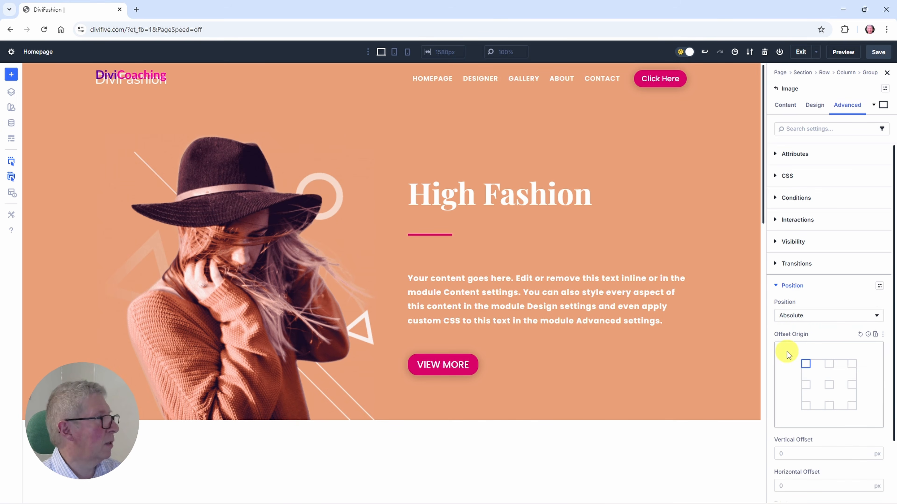
pyautogui.click(806, 386)
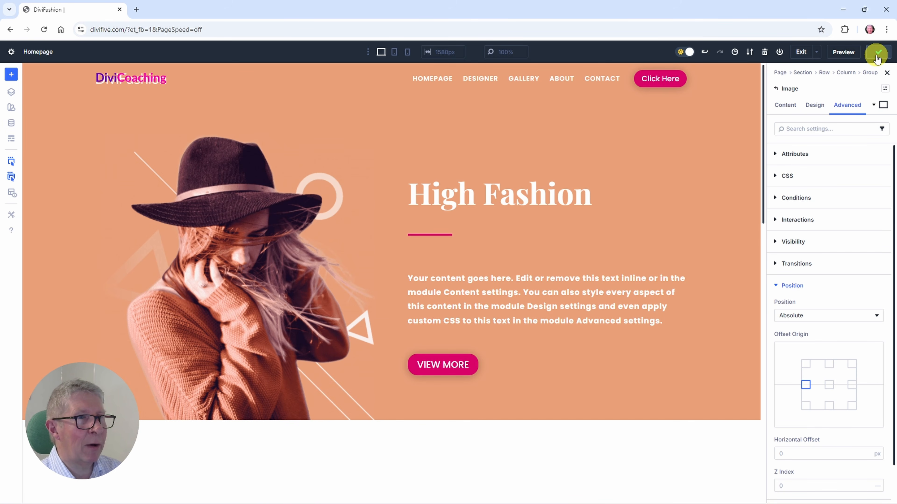
pyautogui.scroll(-6, 540, 250)
pyautogui.scroll(4, 540, 253)
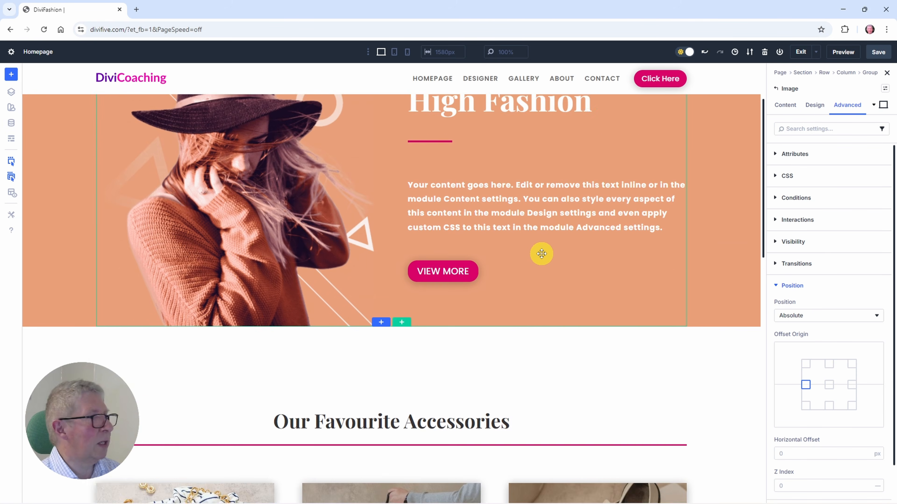
pyautogui.scroll(2, 542, 254)
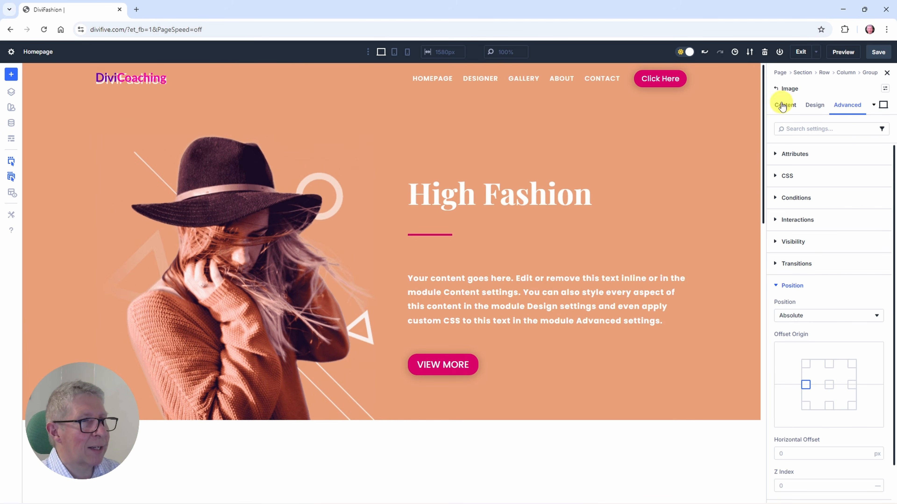
# Step: Set the original DiviFashion logo's filter opacity to 0% in its sticky state and save the page
pyautogui.click(776, 90)
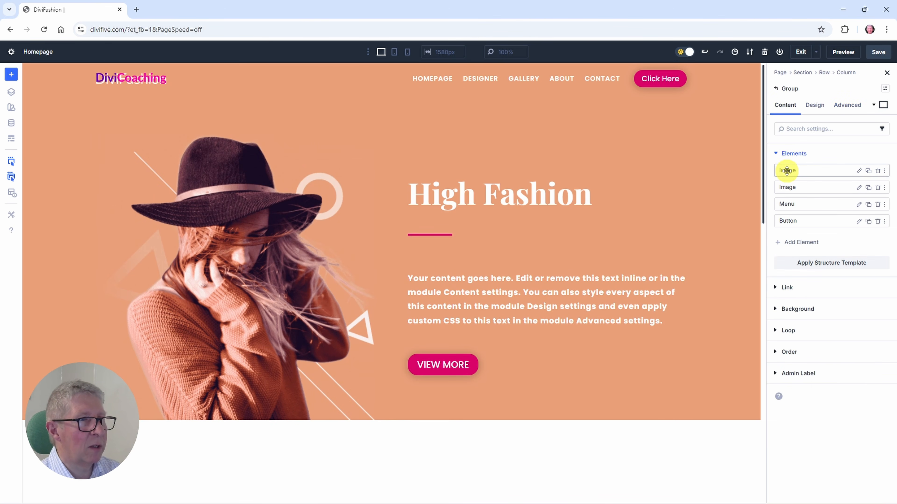
pyautogui.click(858, 171)
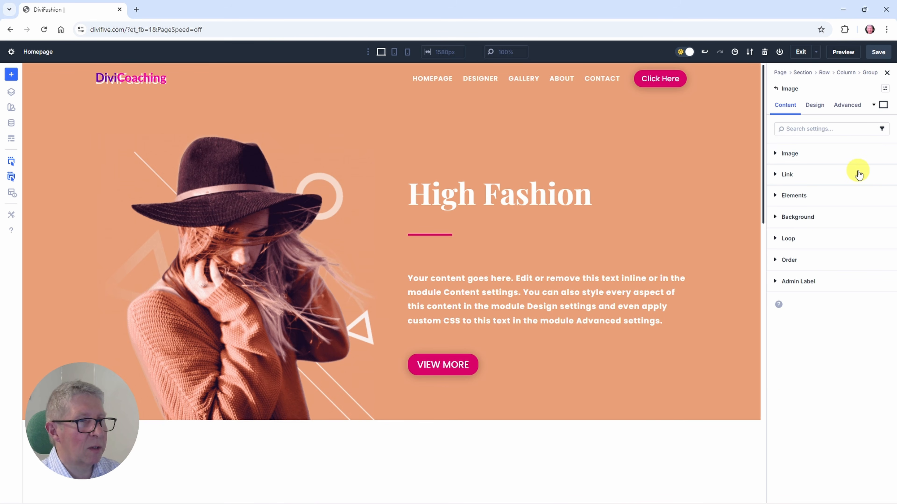
pyautogui.click(786, 156)
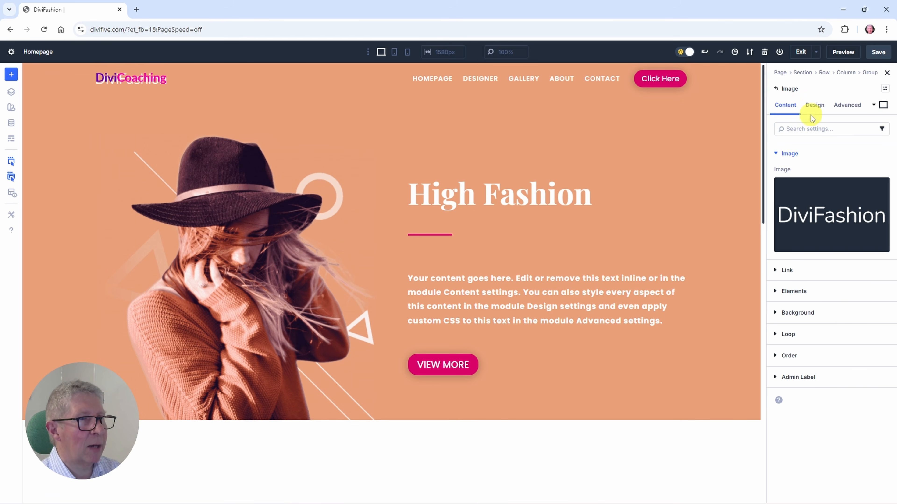
pyautogui.click(812, 104)
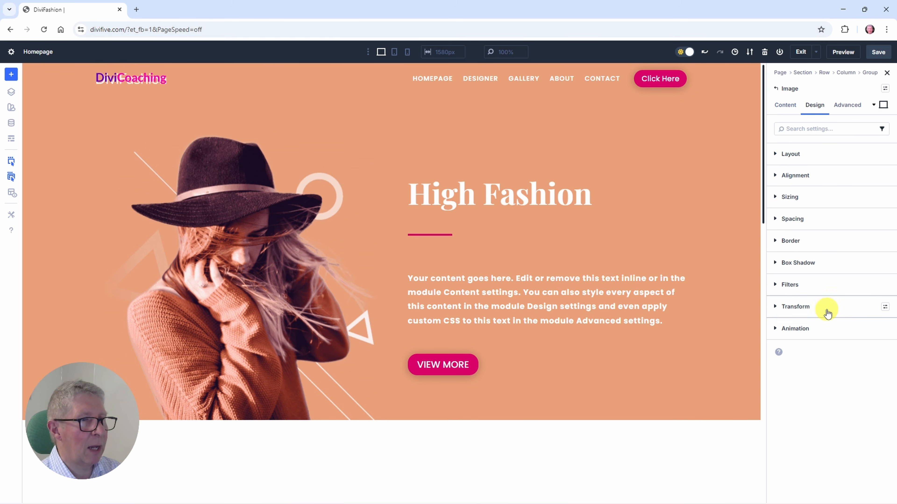
pyautogui.click(787, 284)
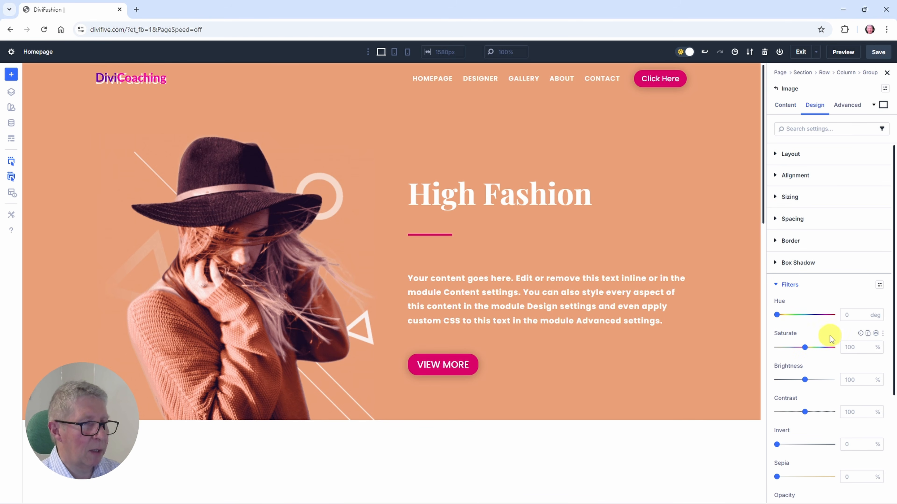
pyautogui.scroll(-4, 830, 336)
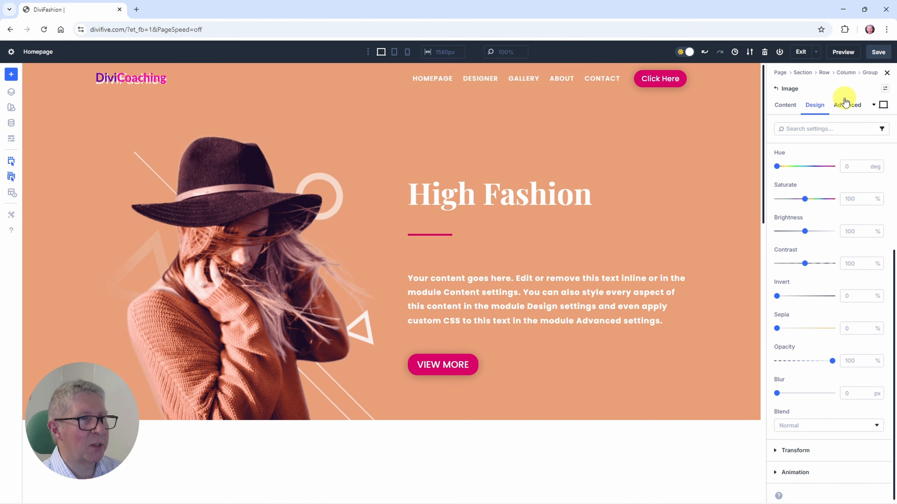
pyautogui.moveTo(832, 360); pyautogui.dragTo(862, 369)
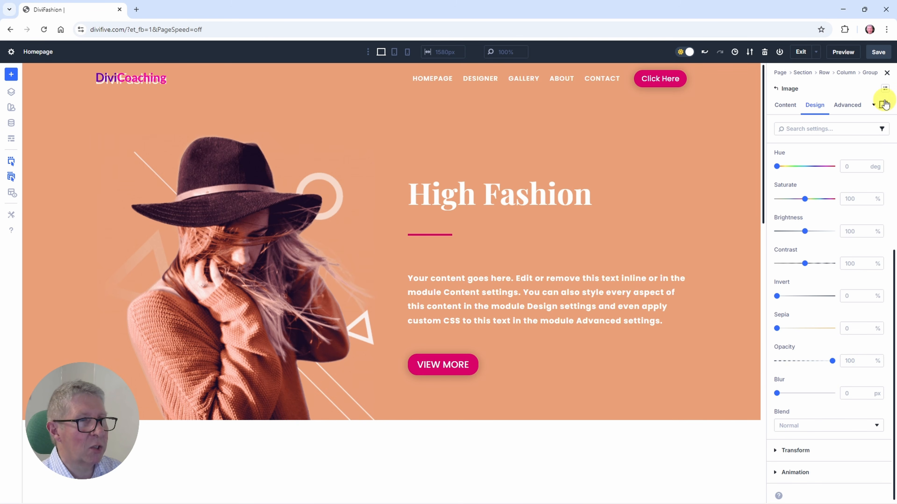
pyautogui.click(879, 111)
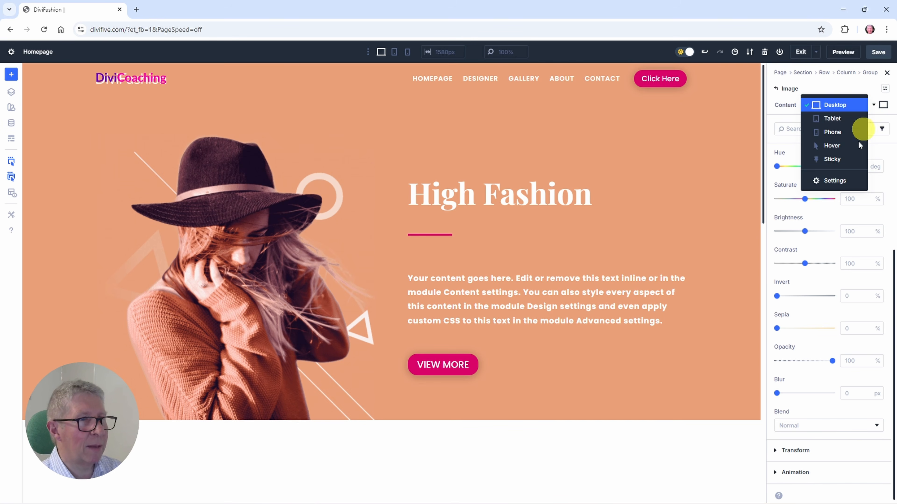
pyautogui.click(826, 165)
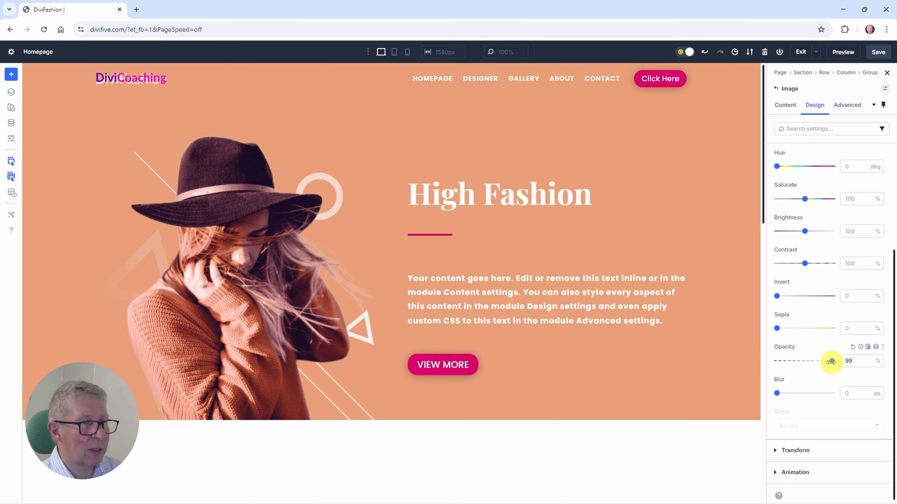
pyautogui.moveTo(831, 361); pyautogui.dragTo(766, 370)
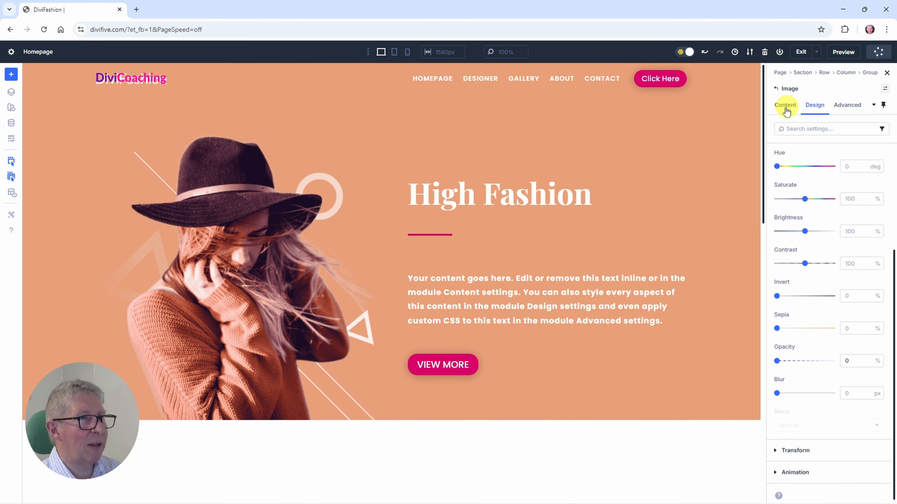
# Step: Set the DiviCoaching logo's filter opacity to 100% in its sticky state and exit the visual builder
pyautogui.click(776, 88)
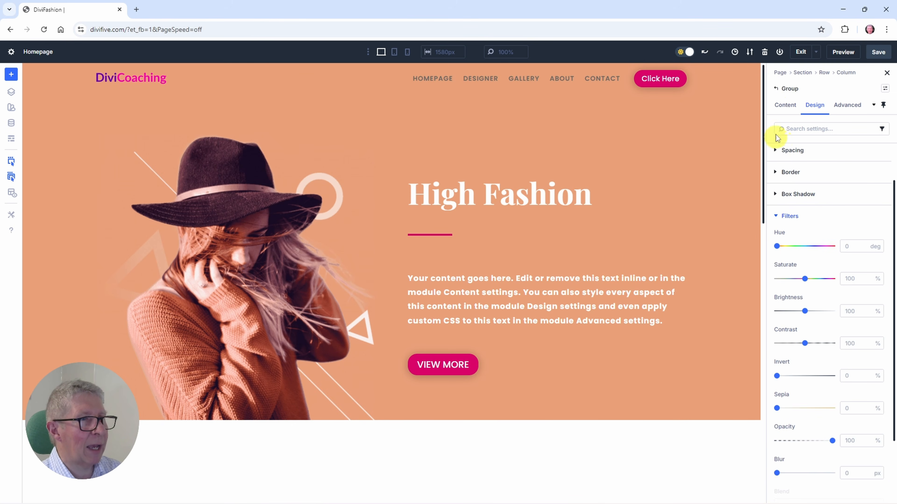
pyautogui.click(776, 89)
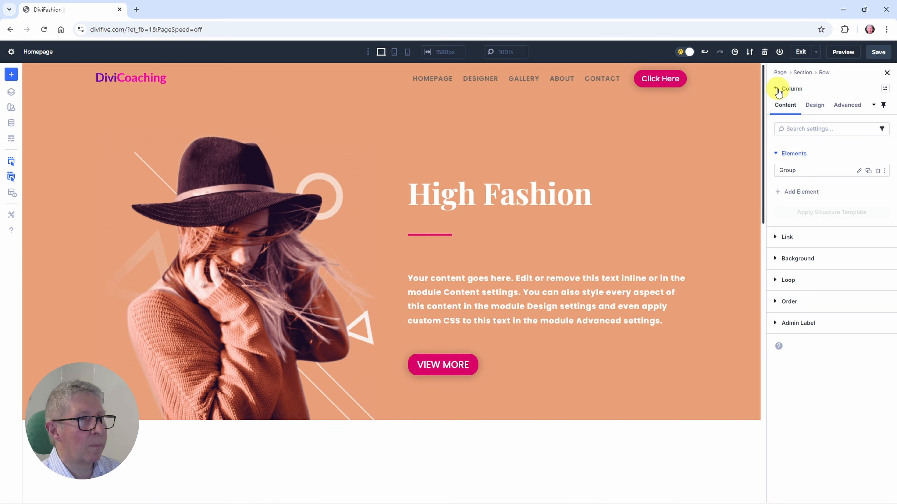
pyautogui.click(858, 172)
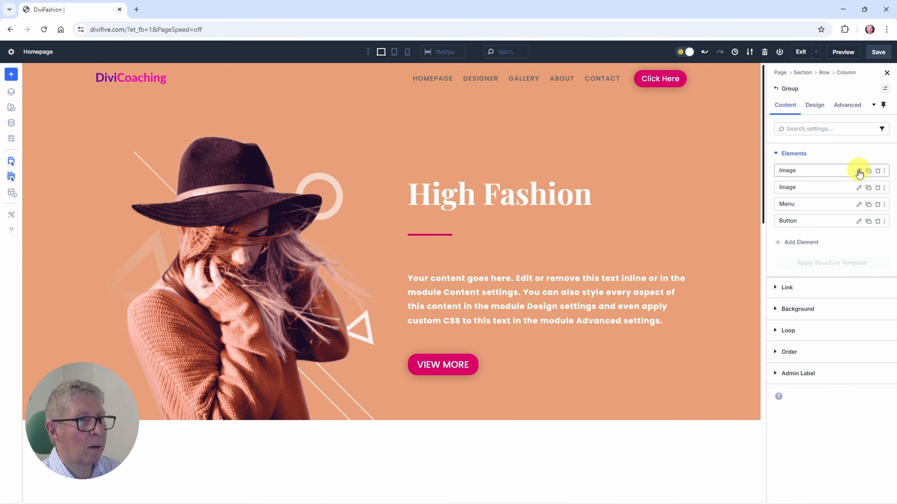
pyautogui.click(859, 190)
pyautogui.click(127, 79)
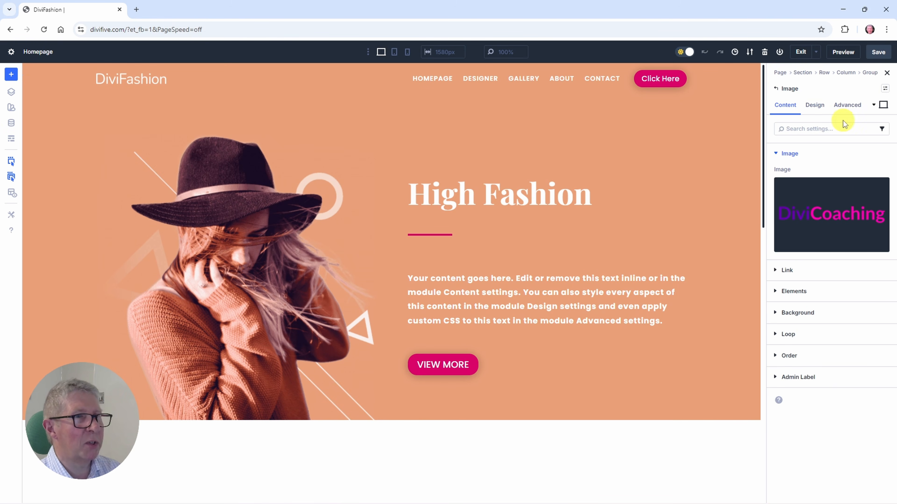
pyautogui.click(846, 106)
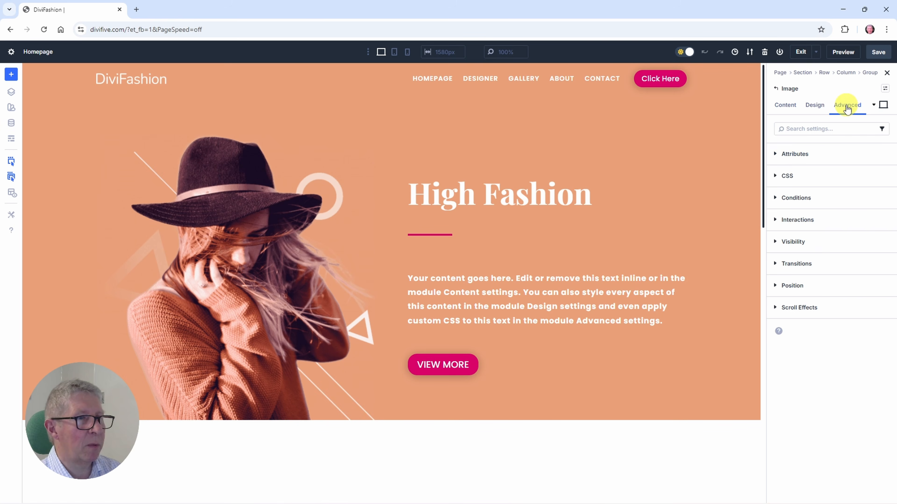
pyautogui.click(814, 105)
pyautogui.click(790, 286)
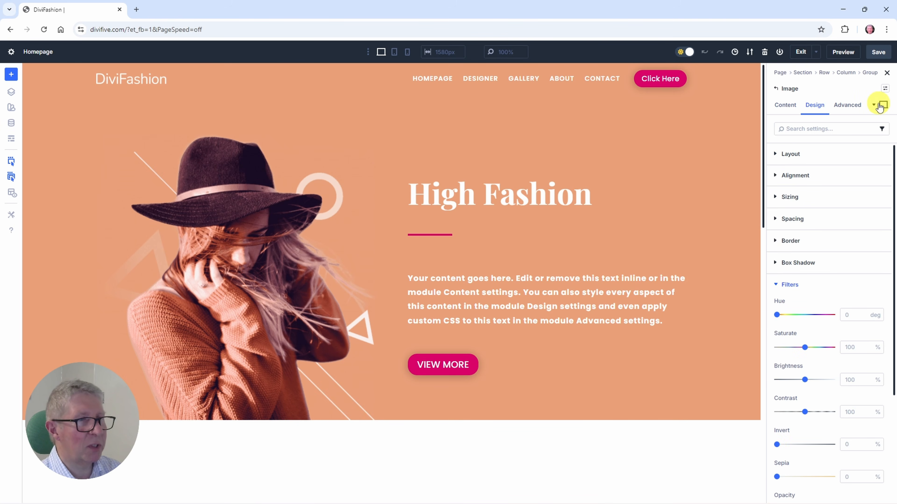
pyautogui.scroll(-3, 834, 337)
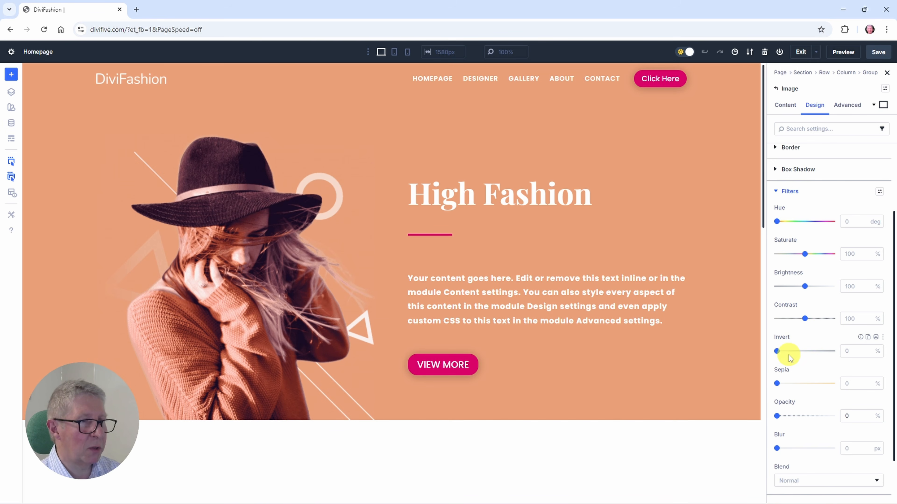
pyautogui.click(874, 105)
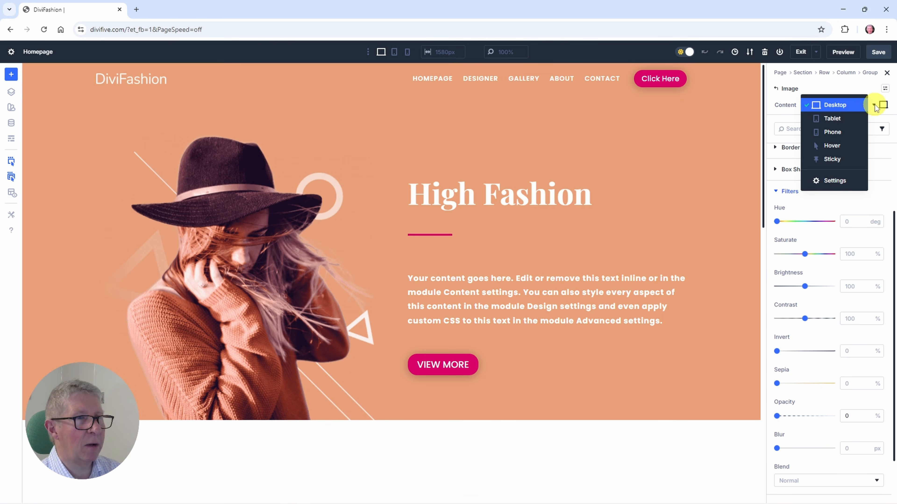
pyautogui.click(822, 160)
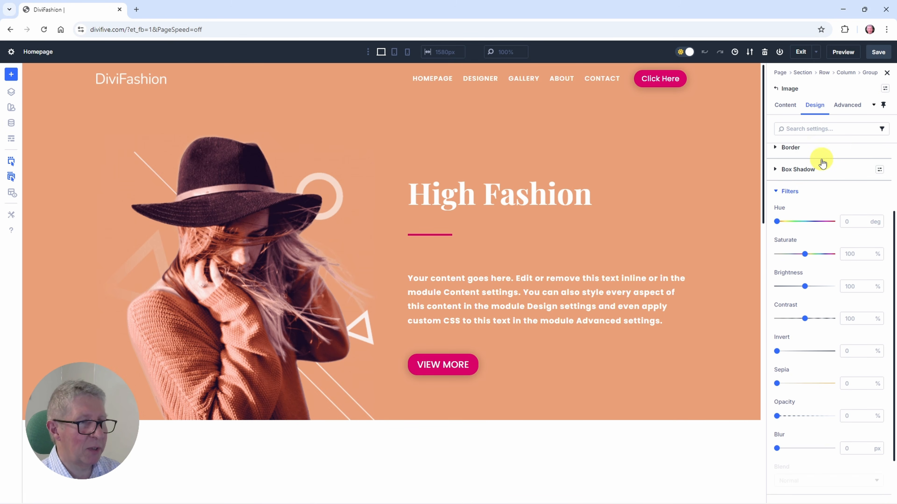
pyautogui.moveTo(777, 417); pyautogui.dragTo(833, 416)
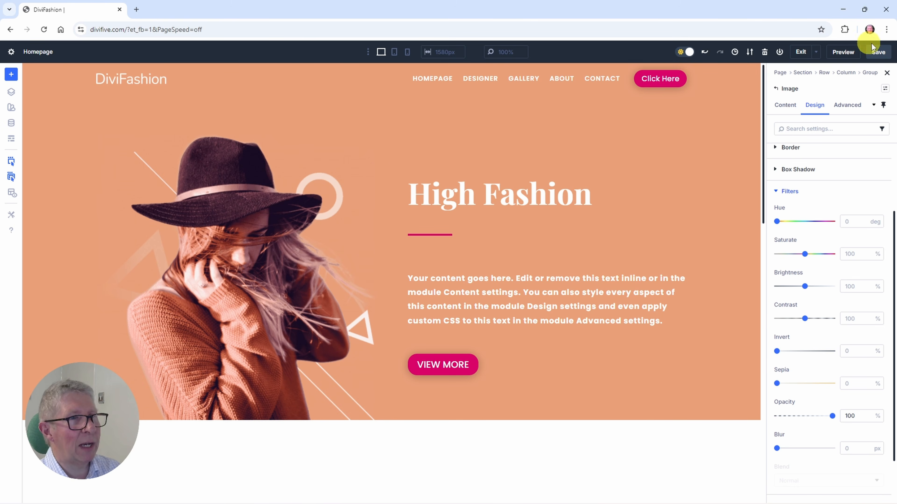
pyautogui.click(801, 52)
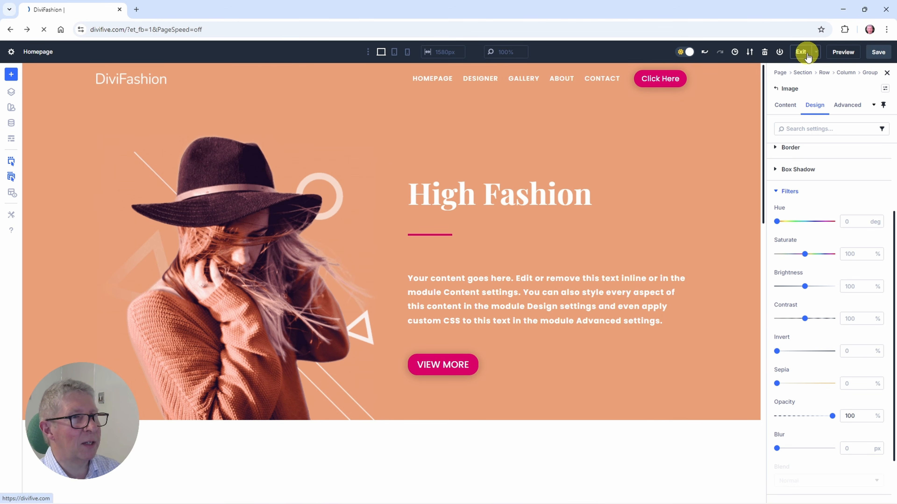
# Step: Examine the live homepage's header while scrolling, checking how the logo, menu text and background switch between normal and sticky states
pyautogui.scroll(-5, 647, 205)
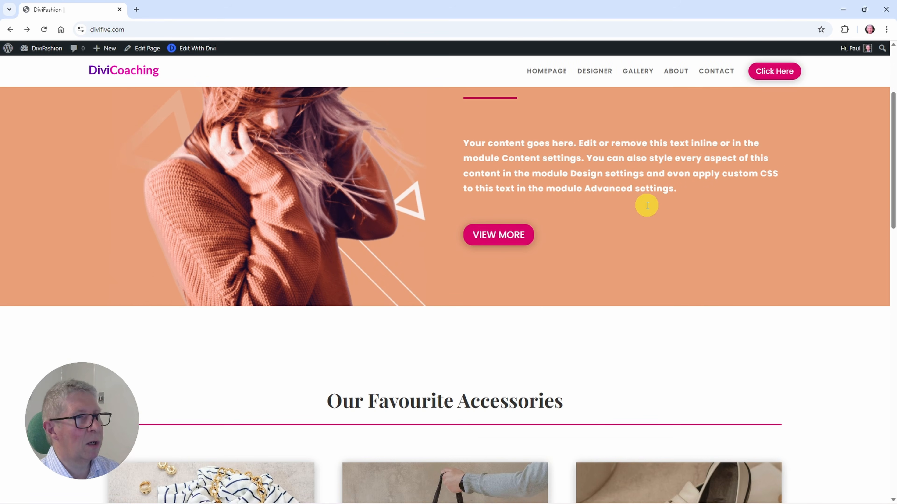
pyautogui.scroll(4, 647, 205)
pyautogui.scroll(3, 647, 205)
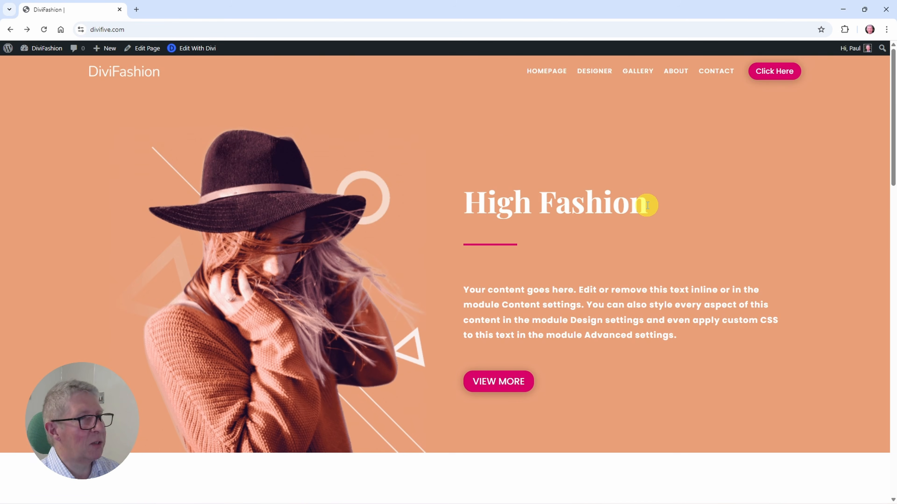
pyautogui.scroll(-3, 647, 205)
pyautogui.scroll(3, 647, 205)
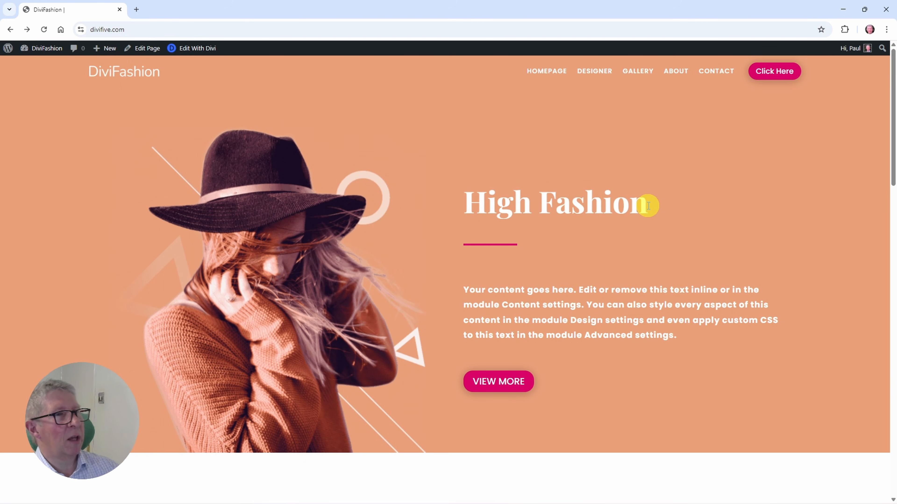
pyautogui.scroll(-2, 631, 218)
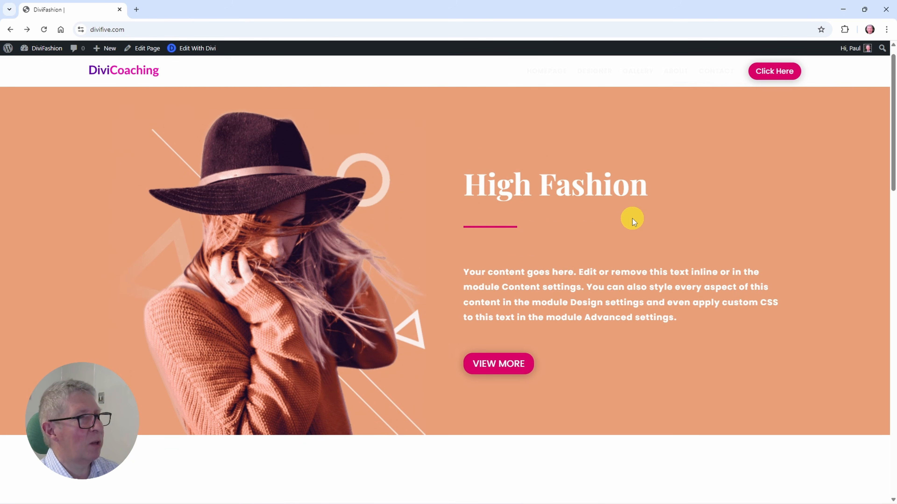
pyautogui.scroll(-4, 632, 219)
pyautogui.scroll(6, 632, 218)
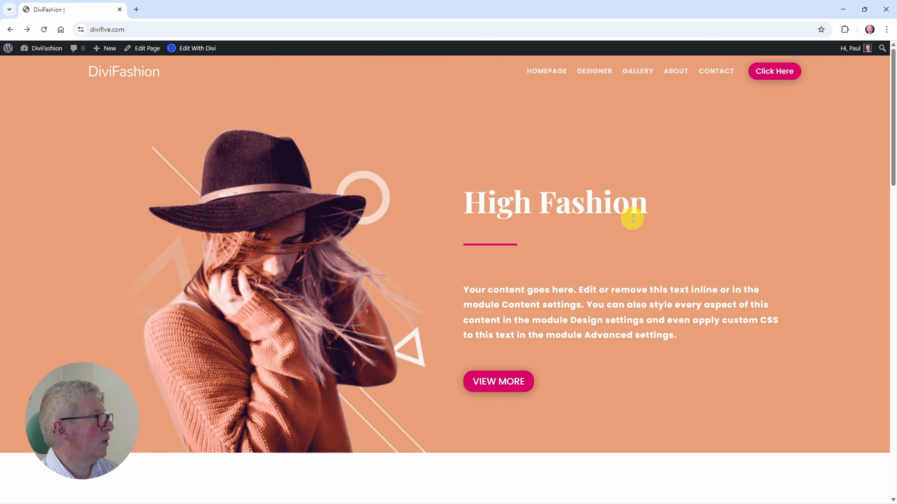
pyautogui.scroll(-4, 632, 219)
pyautogui.scroll(4, 631, 218)
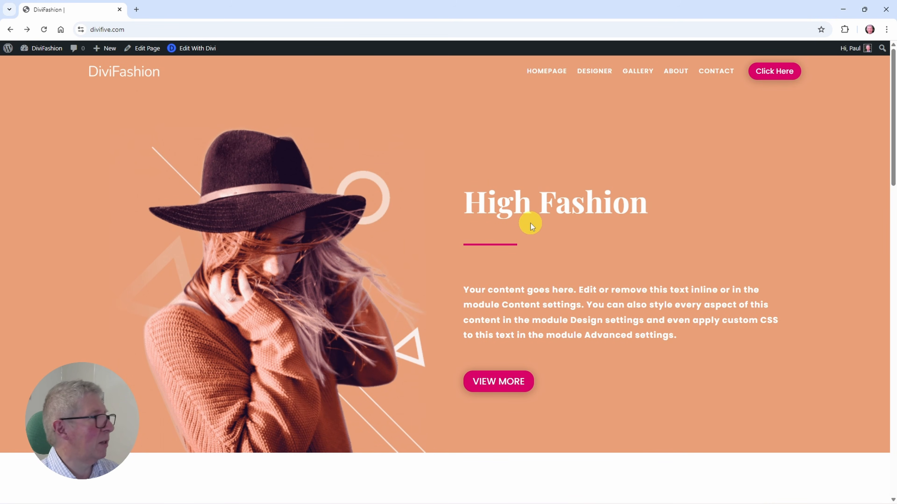
pyautogui.scroll(-6, 530, 222)
pyautogui.scroll(-3, 530, 223)
pyautogui.scroll(8, 530, 223)
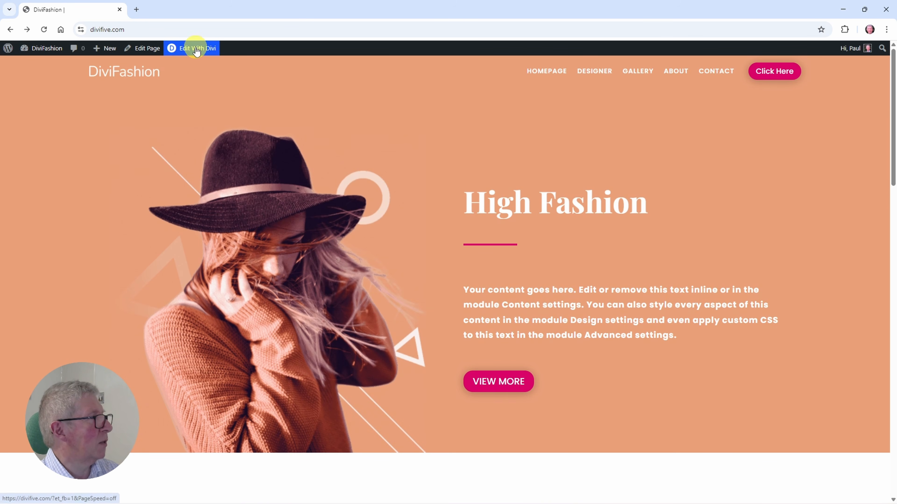
# Step: Reopen the page in the Divi builder and add free-form CSS to the header row: selector * { transition: all 0.4s ease-in-out; }
pyautogui.click(198, 49)
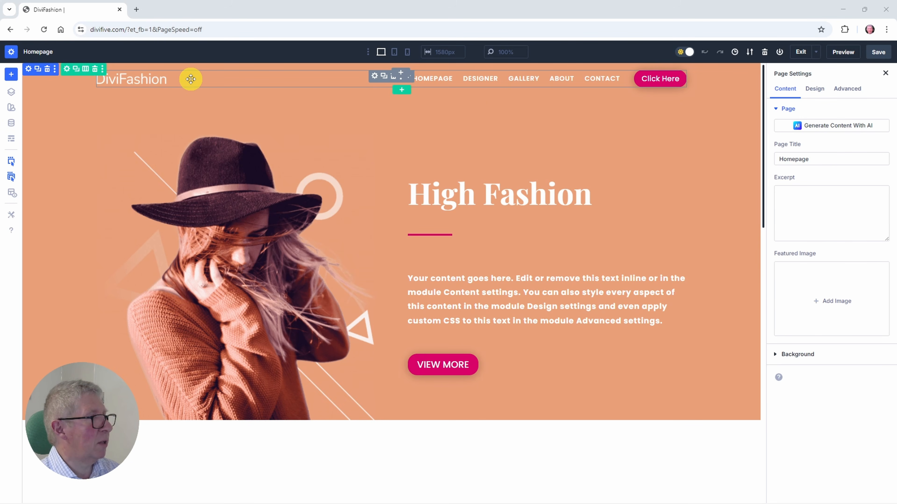
pyautogui.click(67, 69)
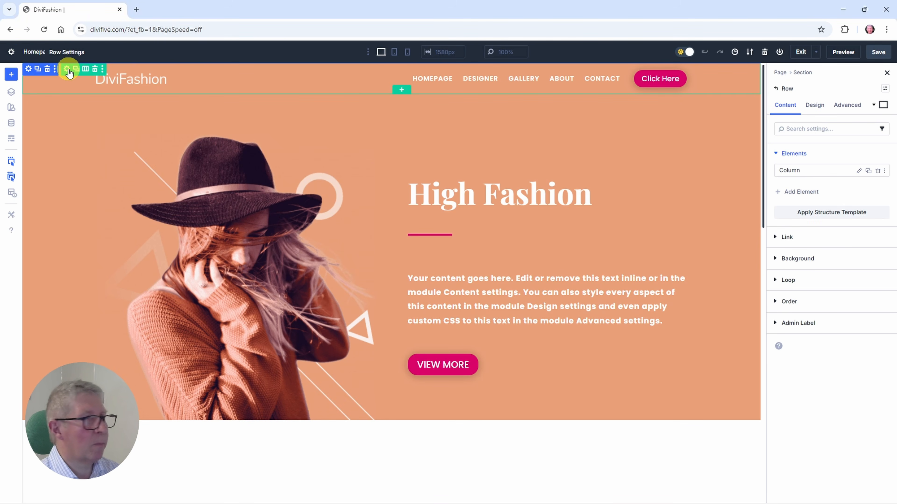
pyautogui.click(849, 106)
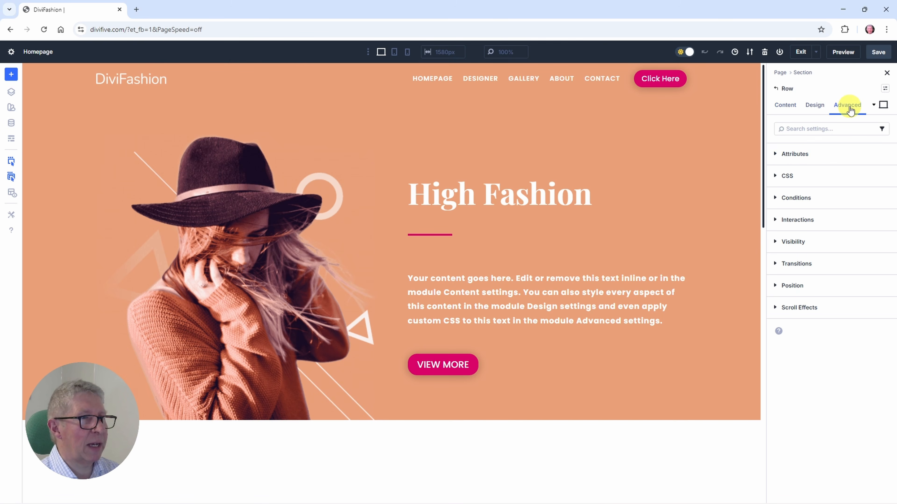
pyautogui.click(776, 177)
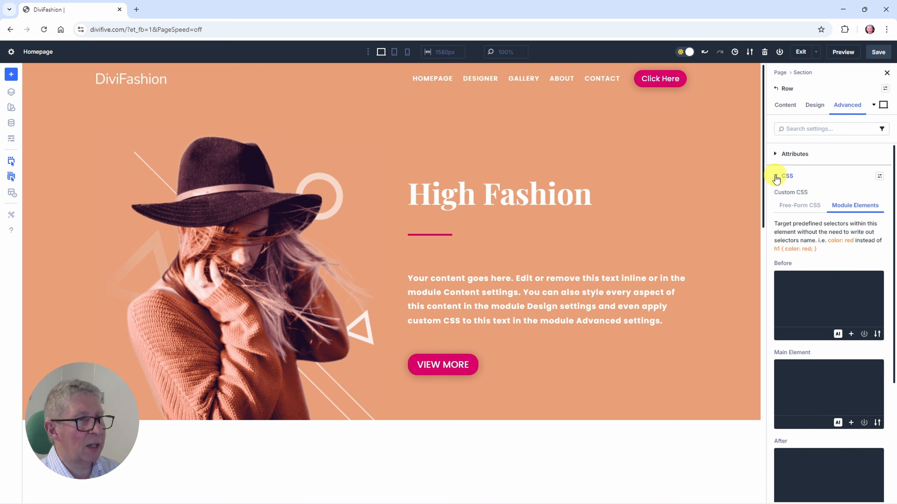
pyautogui.click(785, 205)
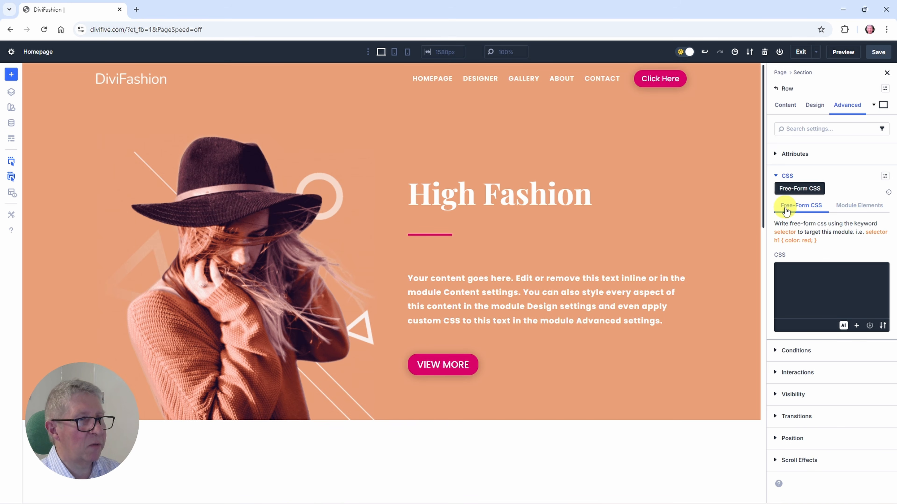
pyautogui.click(793, 270)
pyautogui.write('selector * {   transition: all 0.4s ease-in-out; }')
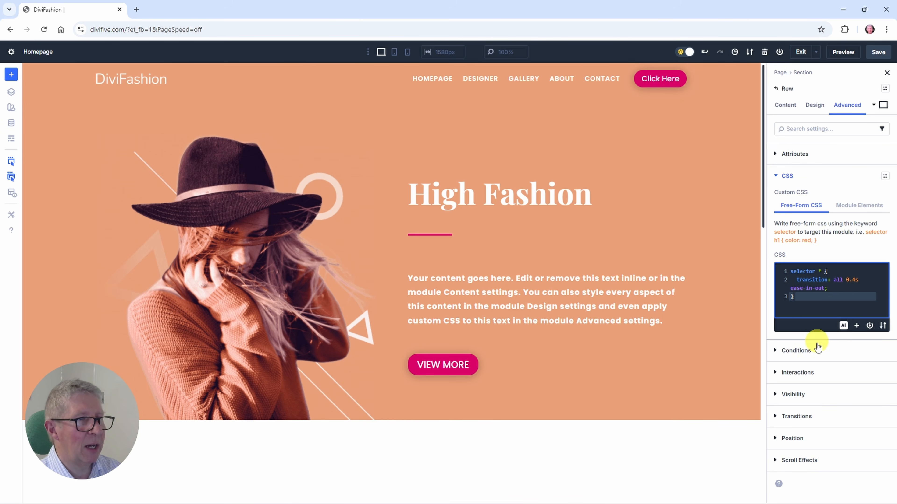
# Step: Save the page, exit the visual builder and check the header's sticky transition while scrolling the live page
pyautogui.click(876, 60)
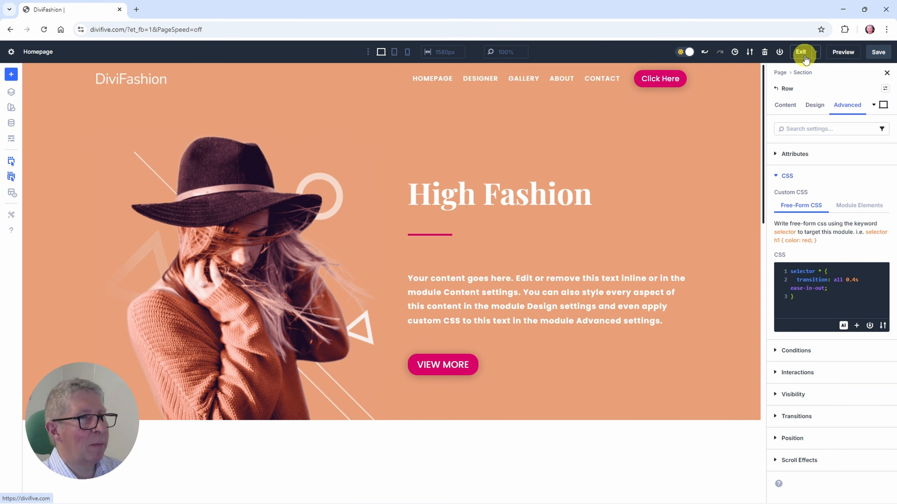
pyautogui.scroll(-6, 632, 335)
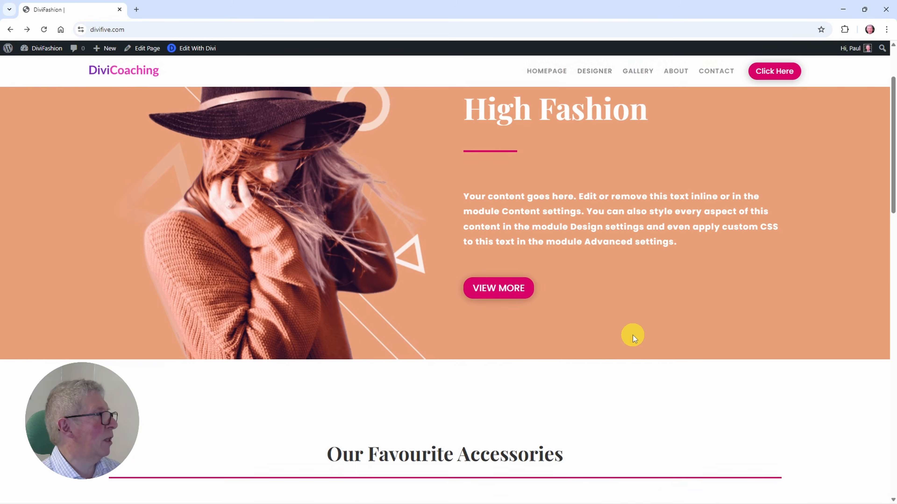
pyautogui.scroll(7, 633, 335)
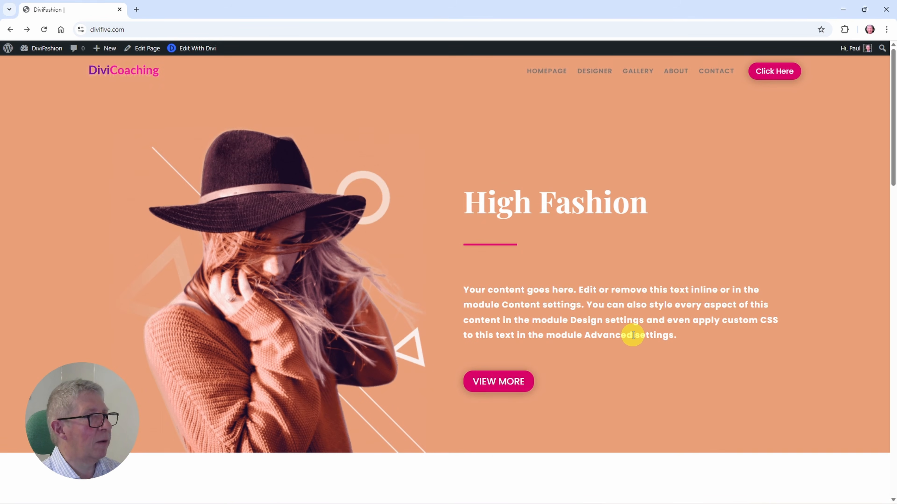
pyautogui.scroll(-7, 633, 335)
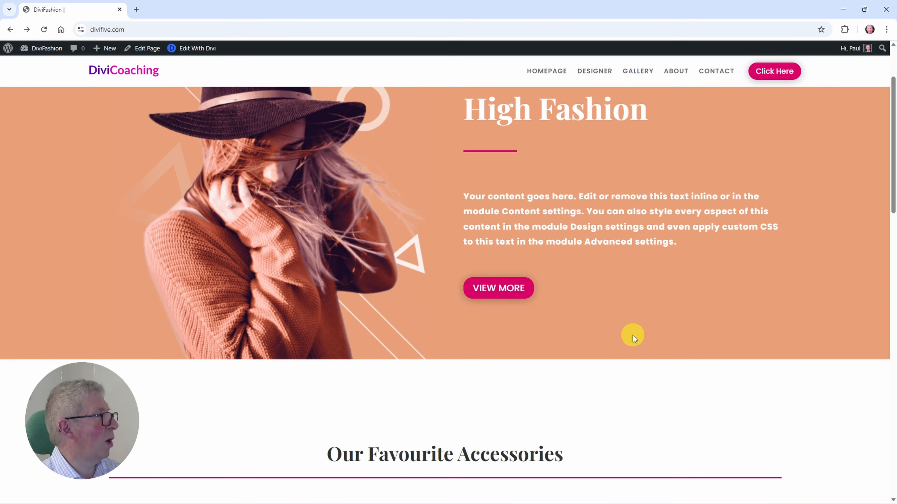
pyautogui.scroll(2, 633, 335)
pyautogui.scroll(7, 633, 335)
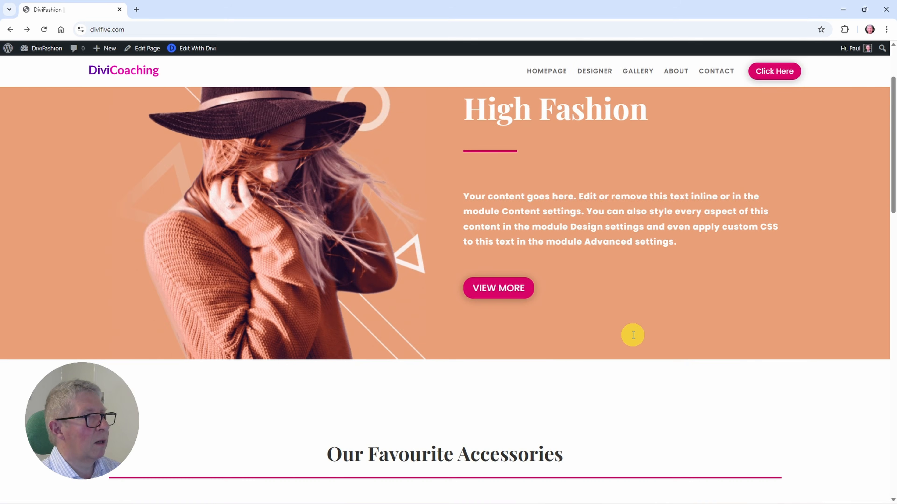
# Step: Reopen the page in the Divi builder and apply box shadow Preset 3 to the header row
pyautogui.click(203, 49)
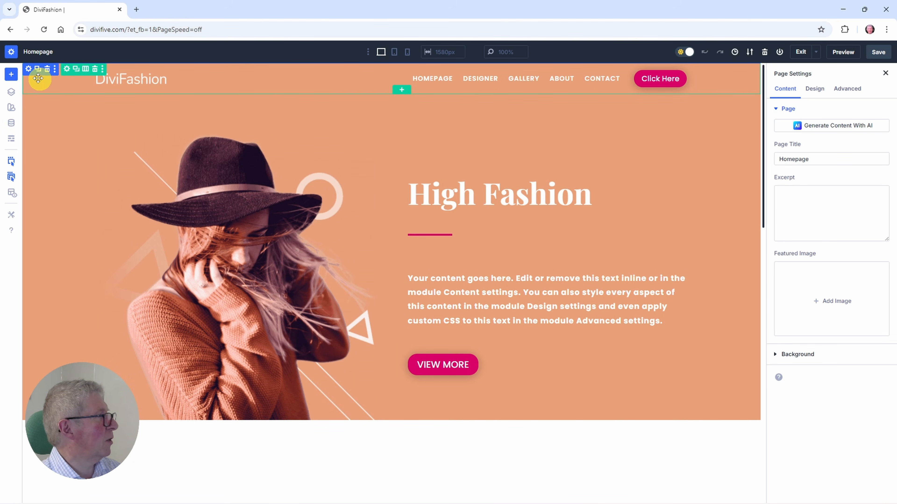
pyautogui.click(67, 69)
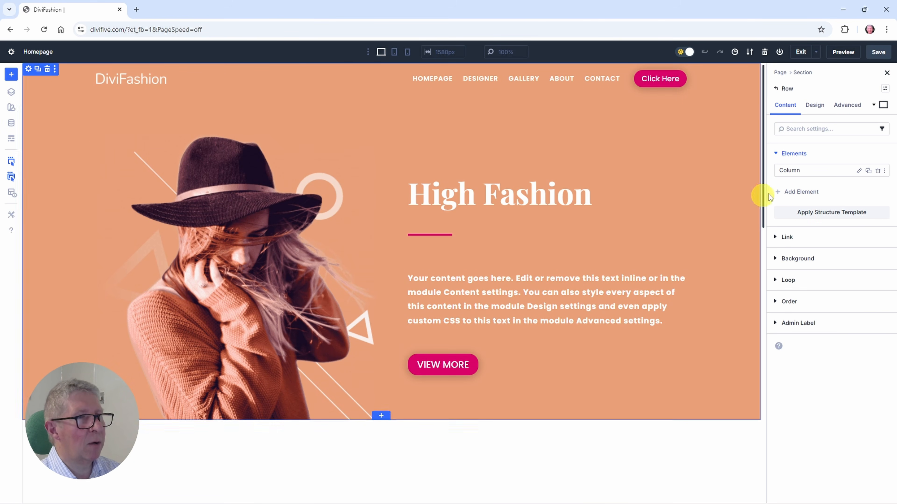
pyautogui.click(815, 105)
pyautogui.click(802, 242)
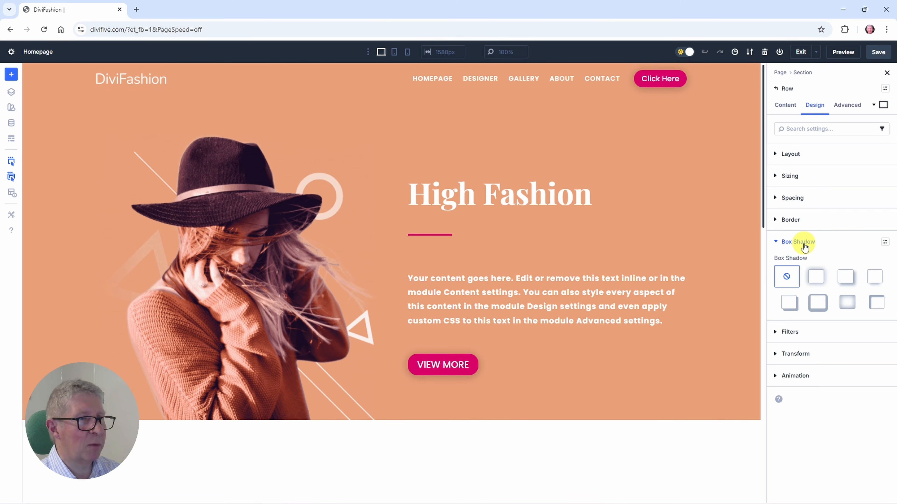
pyautogui.click(874, 279)
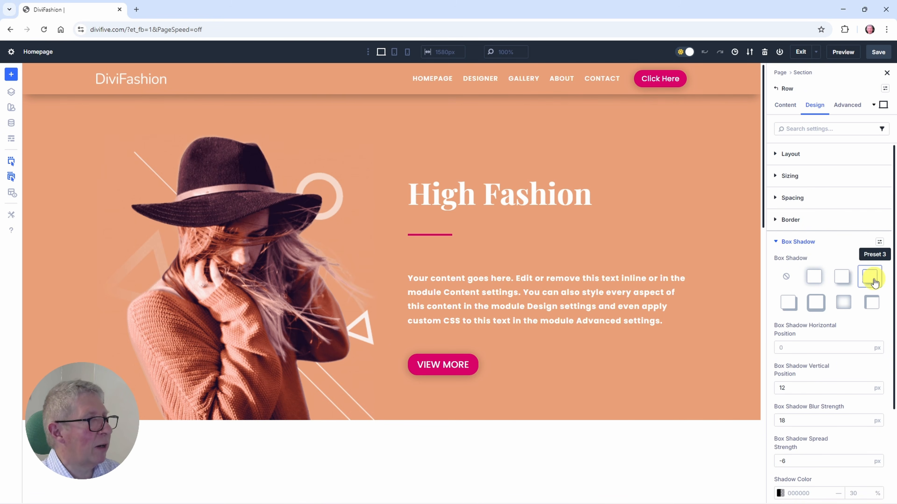
# Step: Set the header row shadow's vertical position to 0 px, spread strength to -8 px and colour opacity to 21%
pyautogui.scroll(-3, 859, 359)
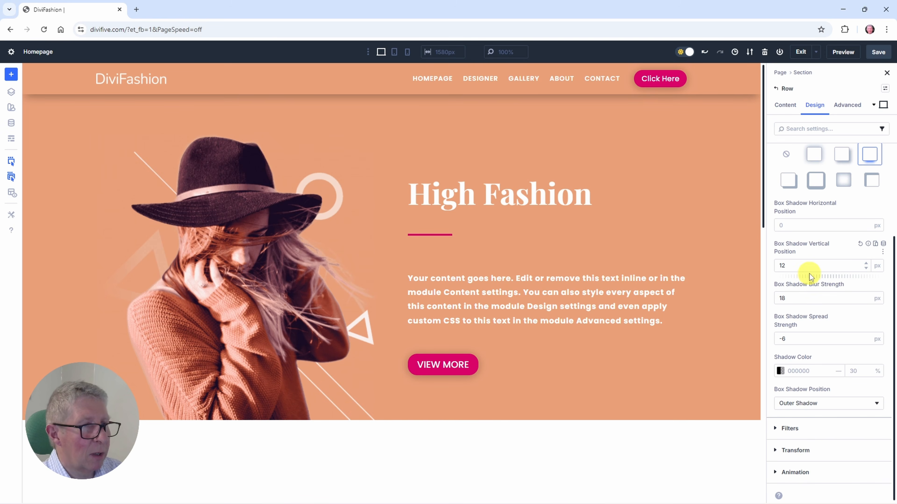
pyautogui.moveTo(811, 277); pyautogui.dragTo(807, 277)
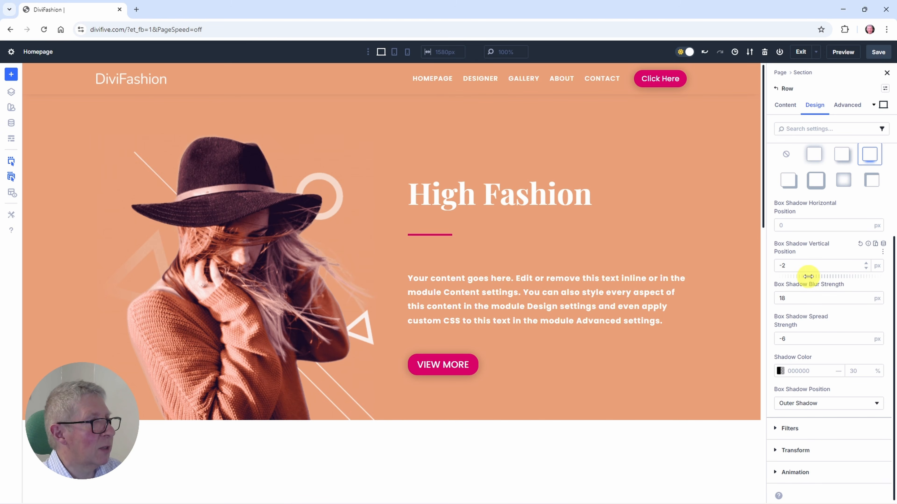
pyautogui.moveTo(805, 348); pyautogui.dragTo(806, 348)
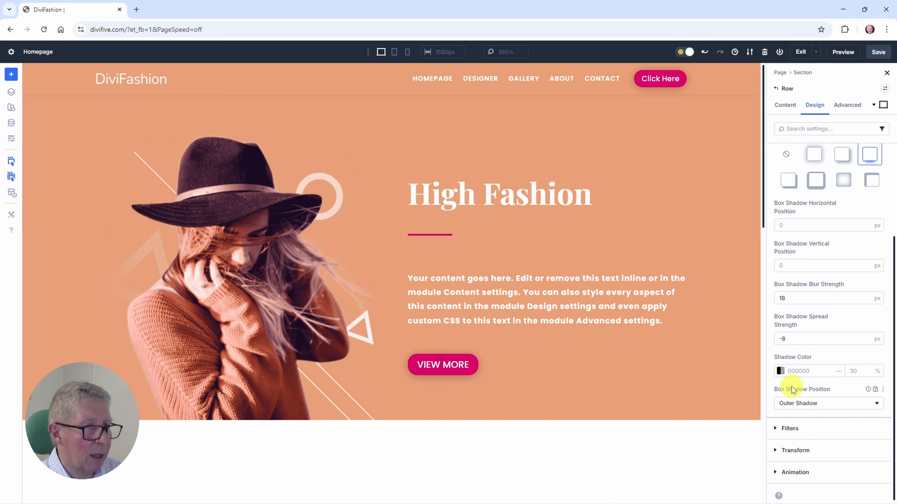
pyautogui.moveTo(839, 373); pyautogui.dragTo(828, 378)
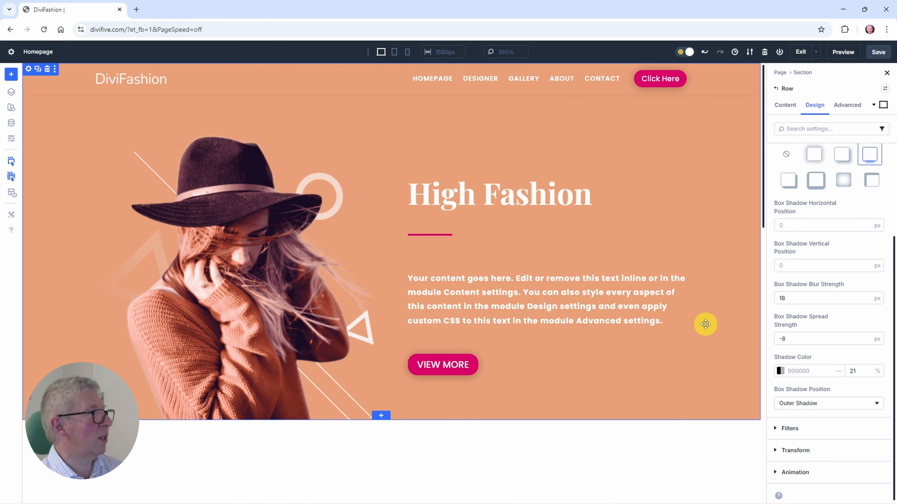
# Step: Save the page, exit the visual builder and check the header's shadow while scrolling the live homepage
pyautogui.click(877, 53)
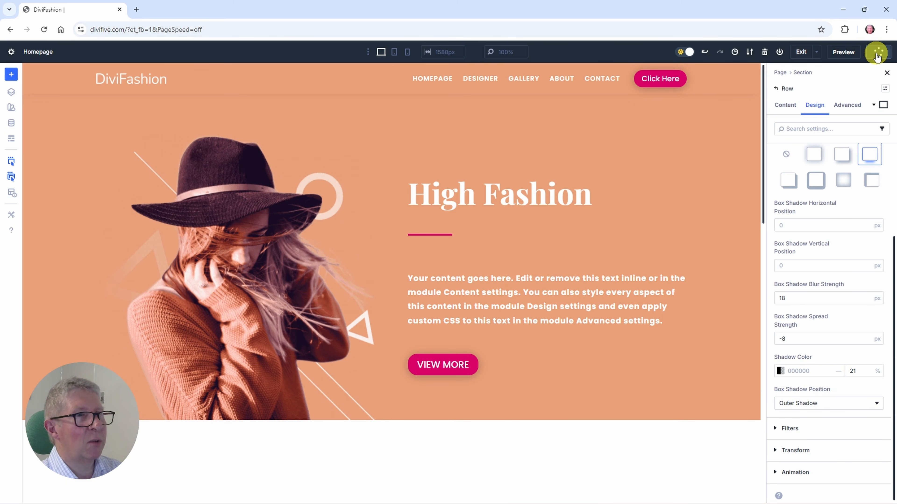
pyautogui.click(801, 52)
pyautogui.scroll(-8, 611, 293)
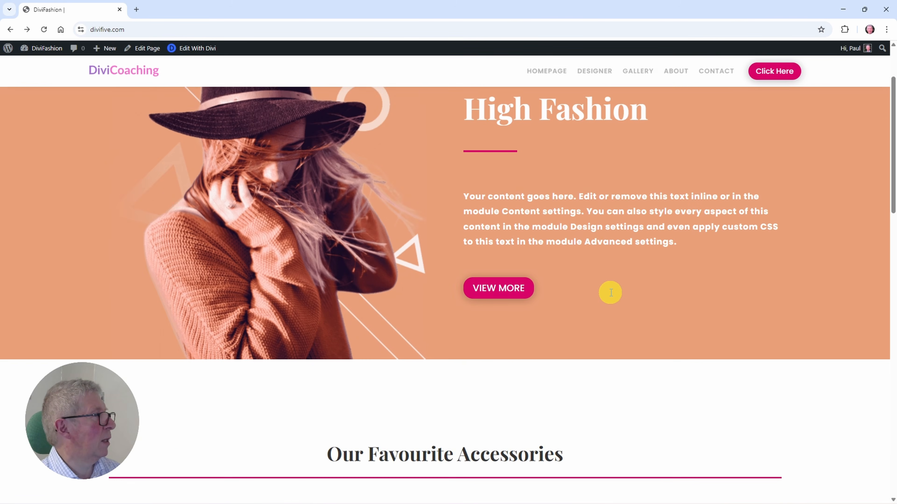
pyautogui.scroll(8, 610, 292)
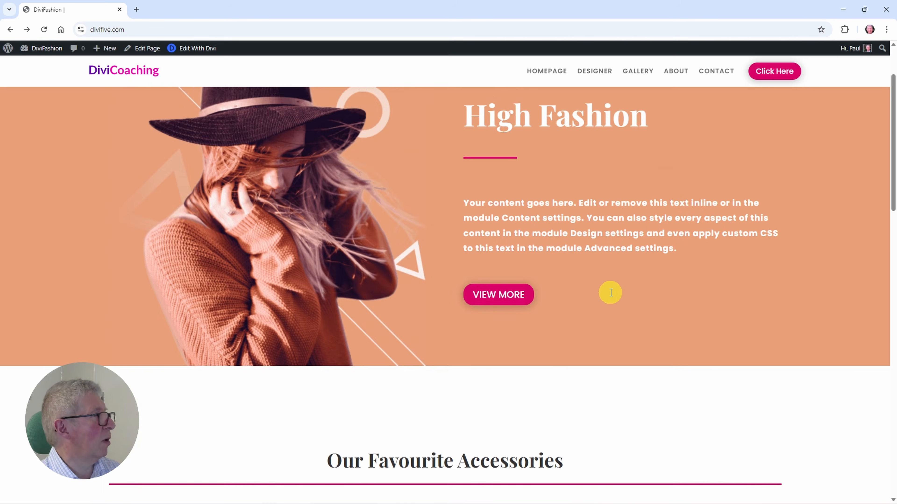
pyautogui.scroll(-8, 402, 172)
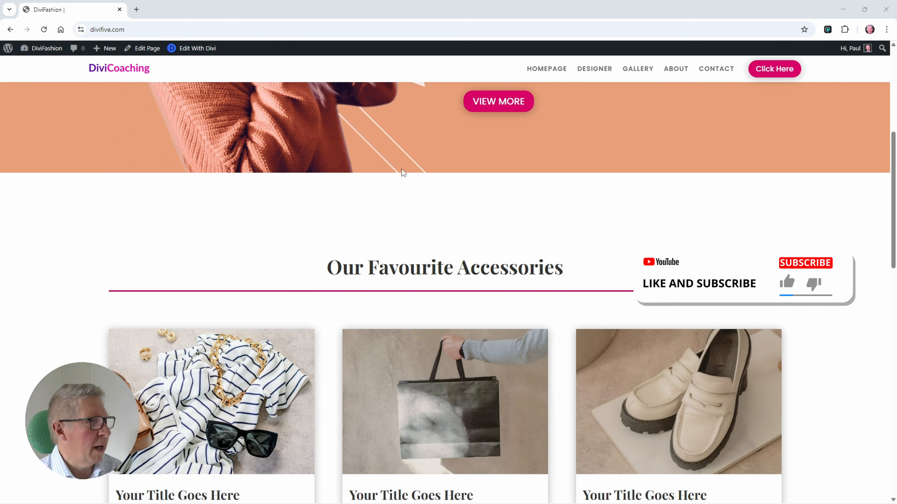
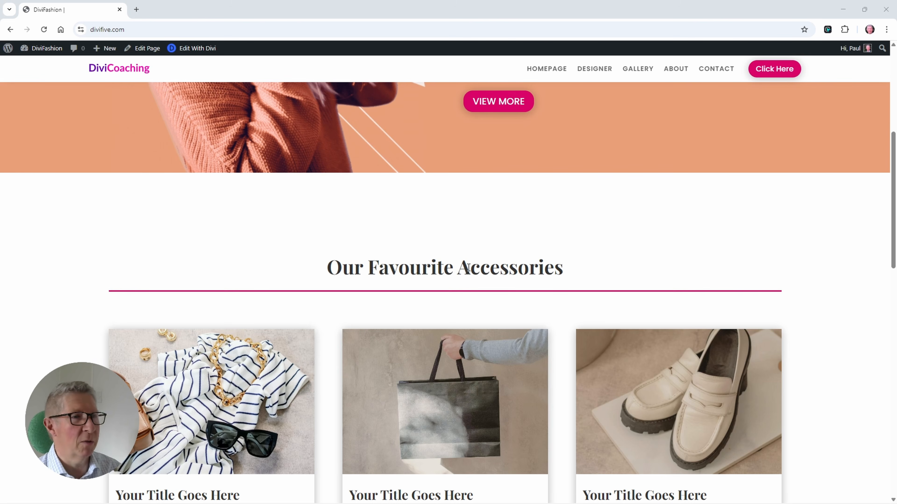
# Step: Open the live homepage in Hoverify's Responsive device preview, leaving the Inspector off
pyautogui.click(827, 31)
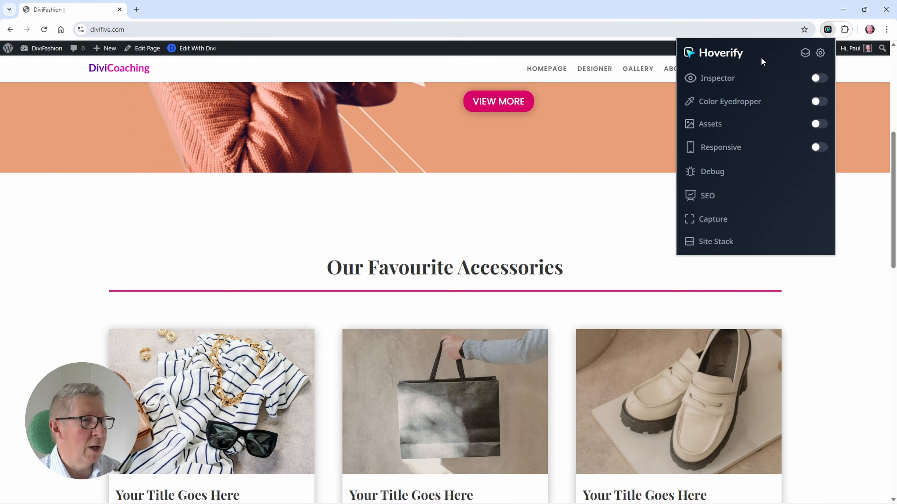
pyautogui.click(818, 78)
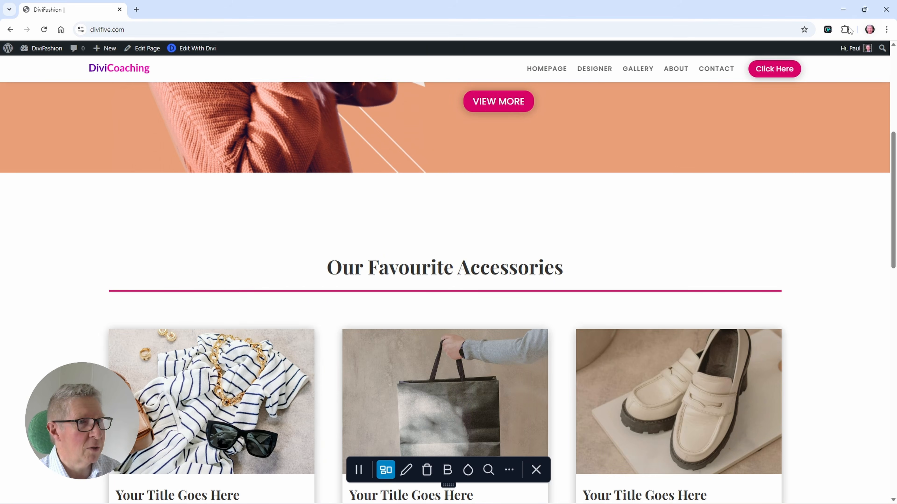
pyautogui.click(828, 30)
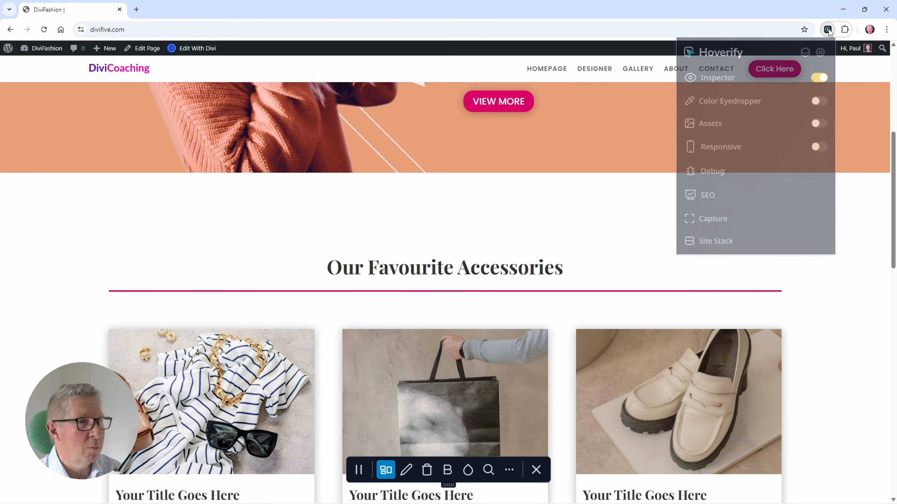
pyautogui.click(819, 79)
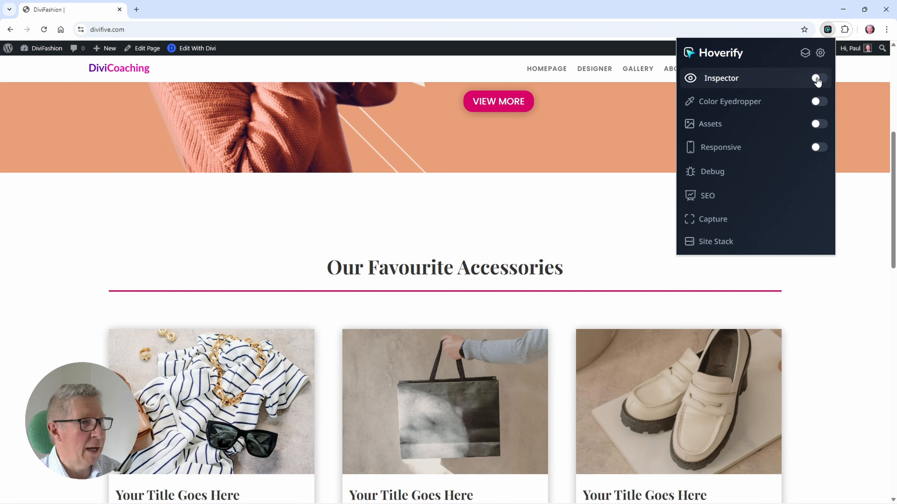
pyautogui.click(819, 147)
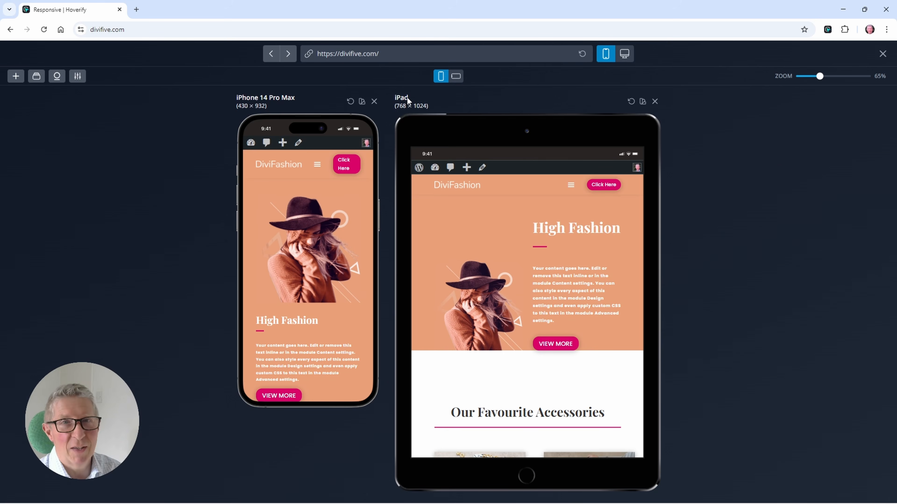
# Step: Review the devices on the preview board and the list of devices available to add
pyautogui.click(37, 76)
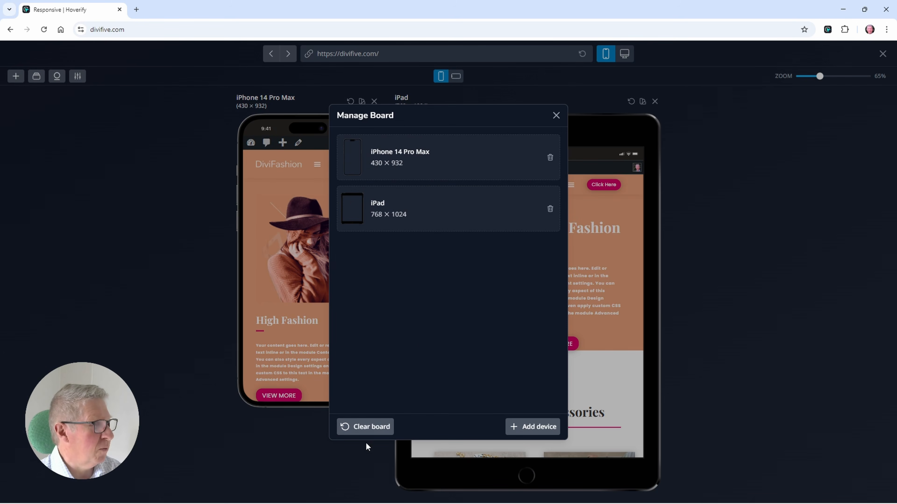
pyautogui.click(535, 426)
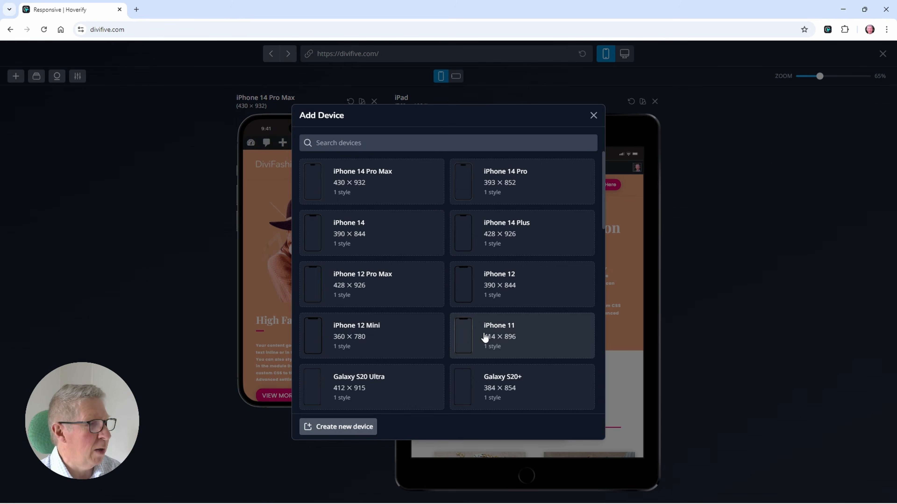
pyautogui.click(593, 115)
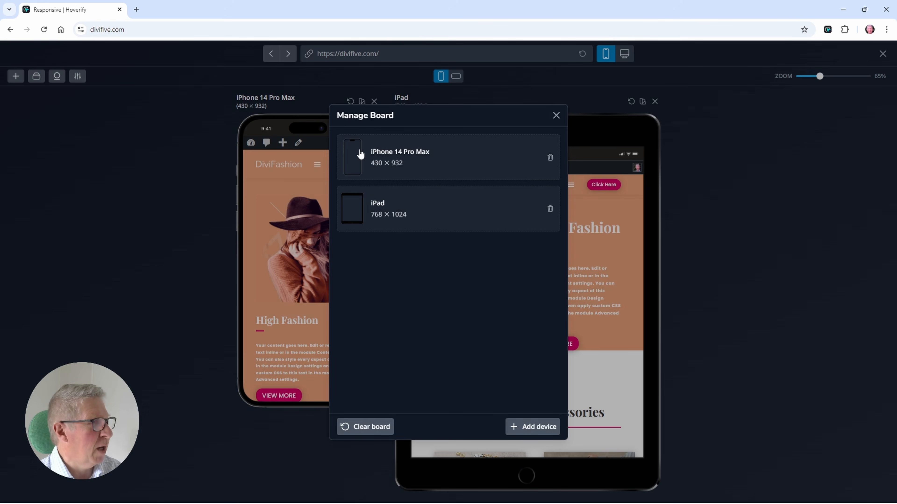
pyautogui.click(556, 115)
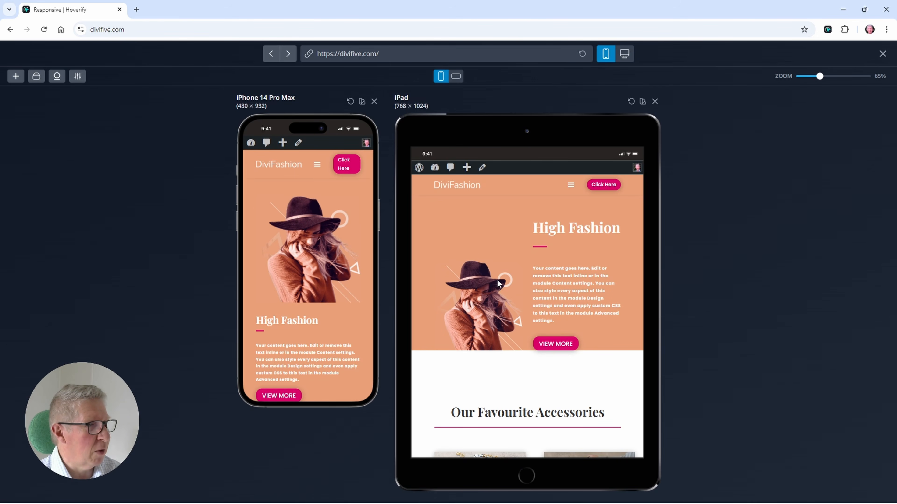
# Step: Check the sticky header and the expanded mobile menu while scrolling the phone and tablet previews, and close the preview
pyautogui.scroll(-10, 498, 282)
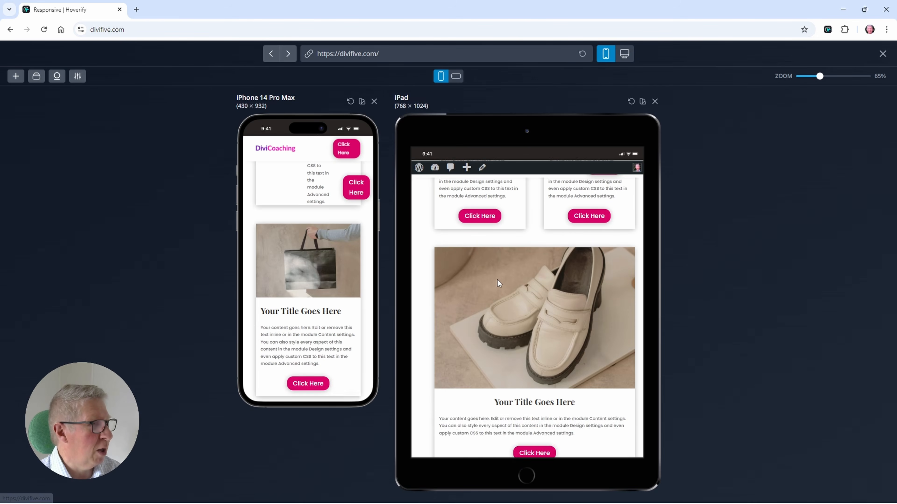
pyautogui.scroll(10, 497, 283)
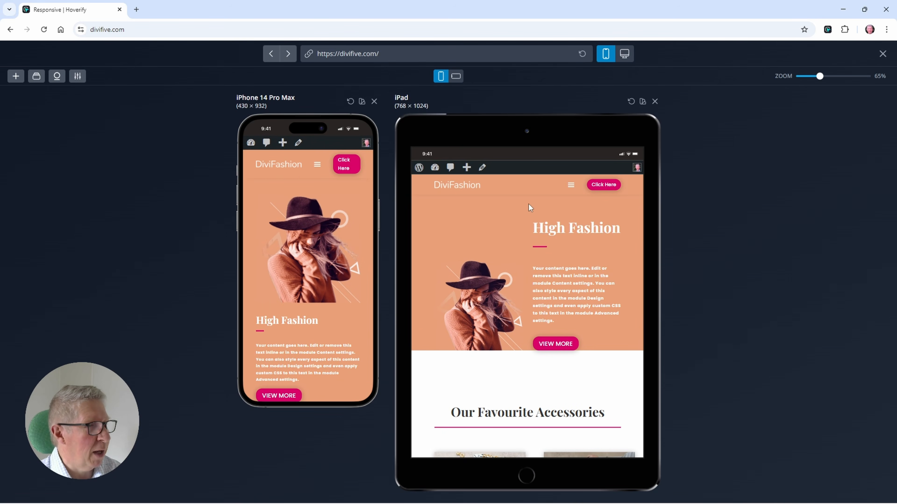
pyautogui.click(571, 188)
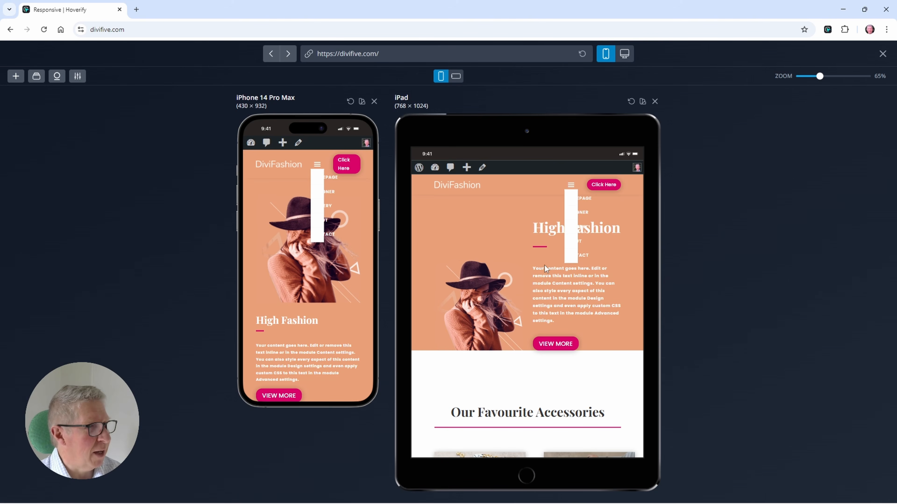
pyautogui.scroll(-5, 545, 264)
pyautogui.scroll(5, 543, 265)
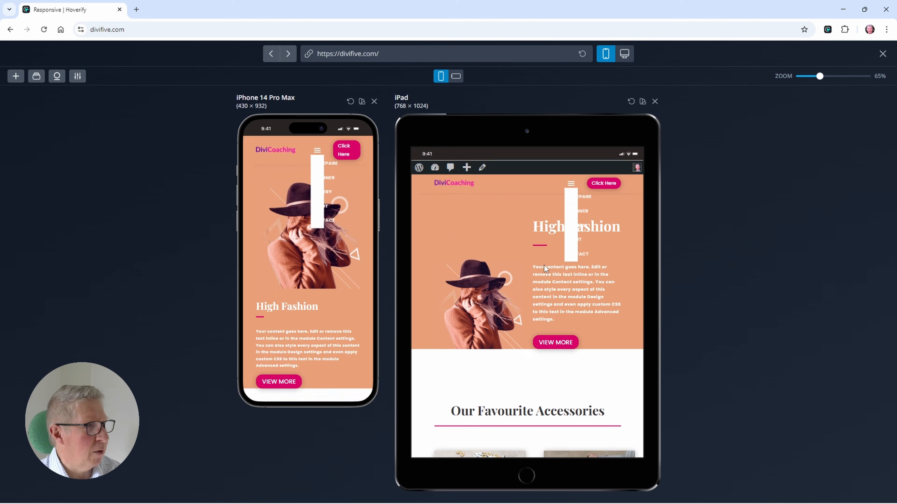
pyautogui.scroll(-5, 544, 265)
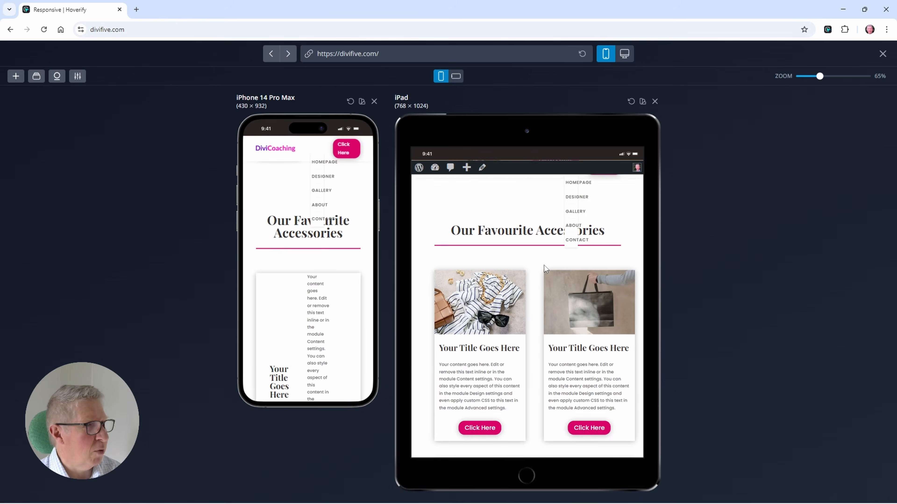
pyautogui.scroll(-5, 544, 265)
pyautogui.scroll(1, 544, 265)
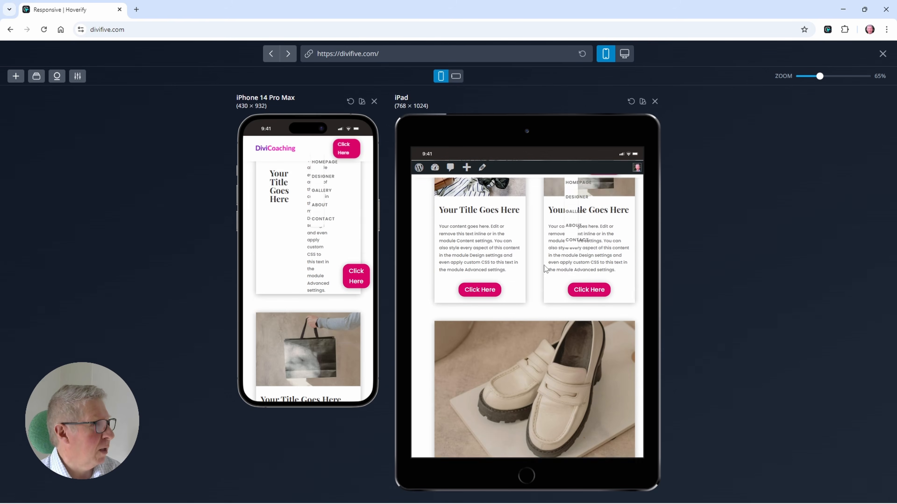
pyautogui.scroll(5, 544, 265)
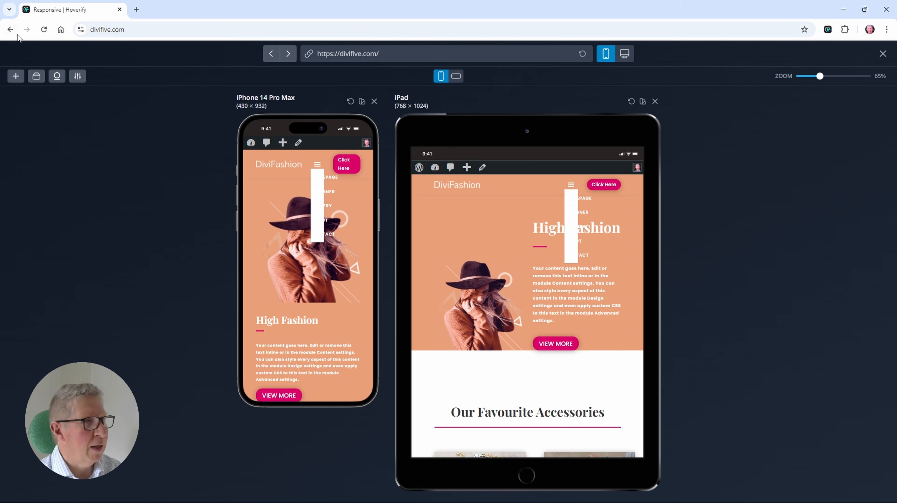
pyautogui.click(882, 54)
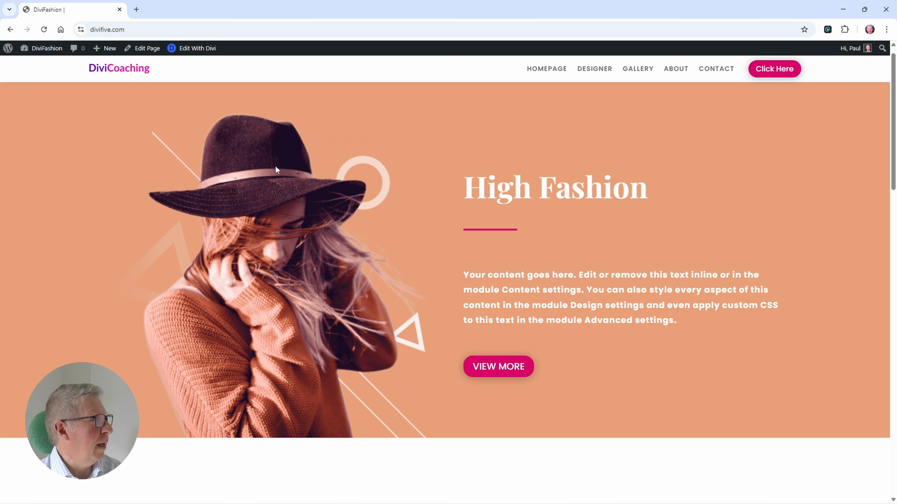
# Step: Reopen the page in the Divi builder and set the header Menu module's size to Grow to Fill
pyautogui.click(197, 48)
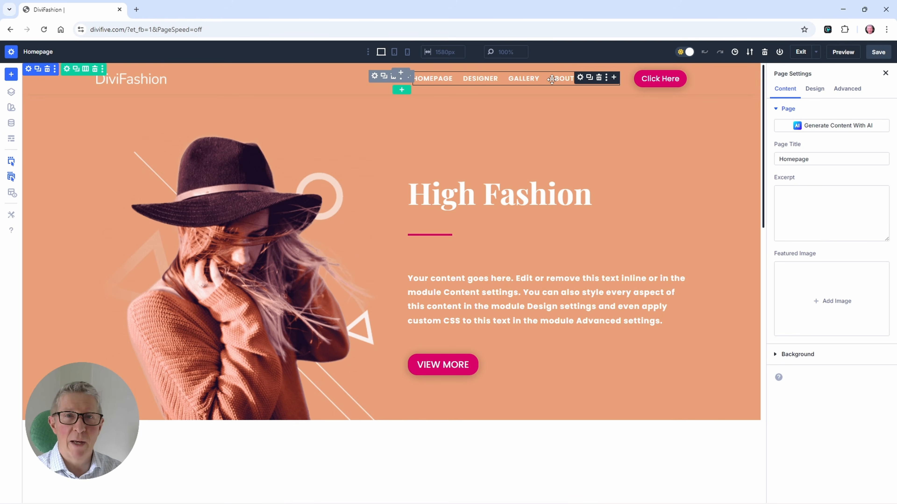
pyautogui.click(580, 79)
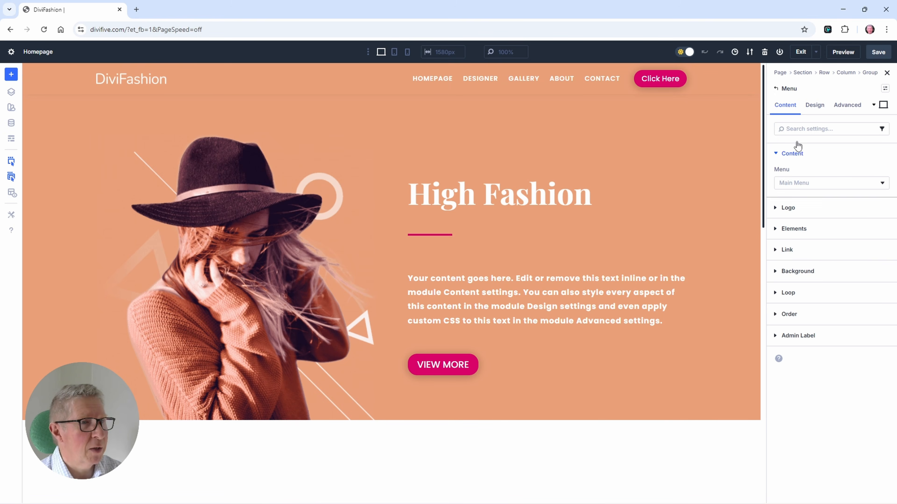
pyautogui.click(814, 105)
pyautogui.scroll(-3, 811, 148)
pyautogui.scroll(-3, 810, 148)
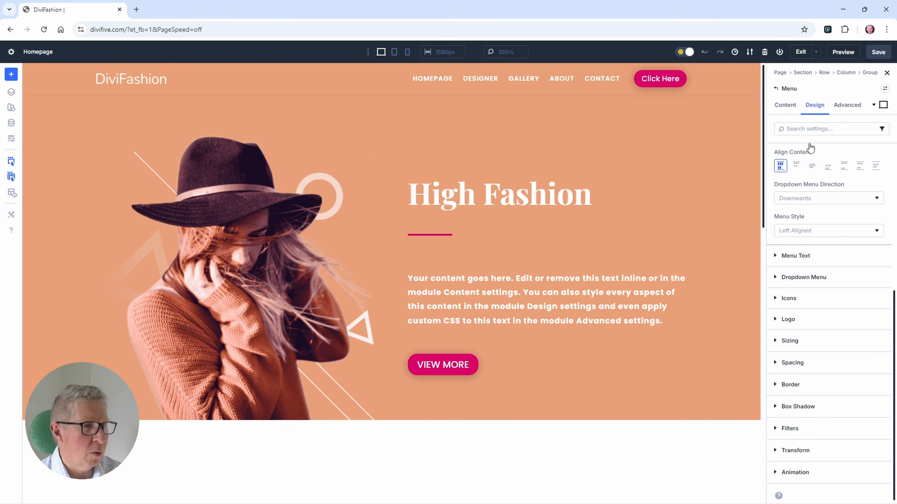
pyautogui.click(787, 340)
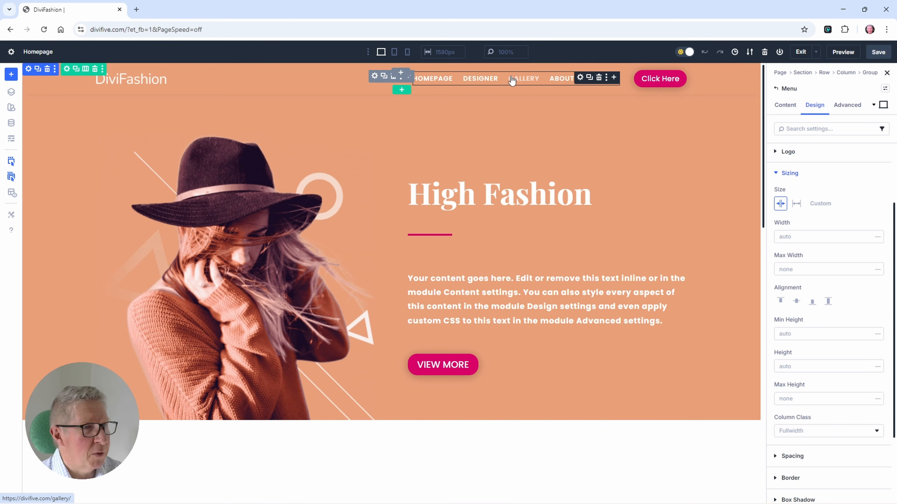
pyautogui.click(796, 204)
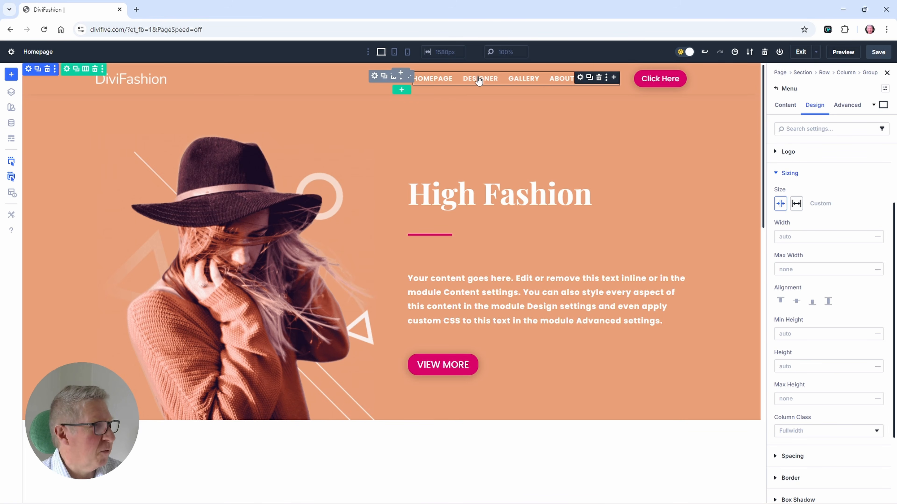
pyautogui.click(797, 205)
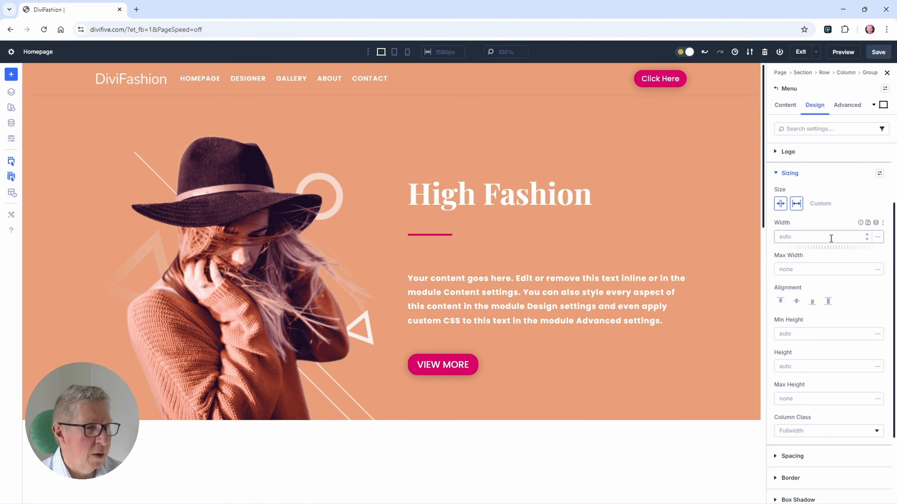
# Step: Set the Menu module's menu text alignment to Right
pyautogui.scroll(-3, 831, 237)
pyautogui.scroll(3, 831, 239)
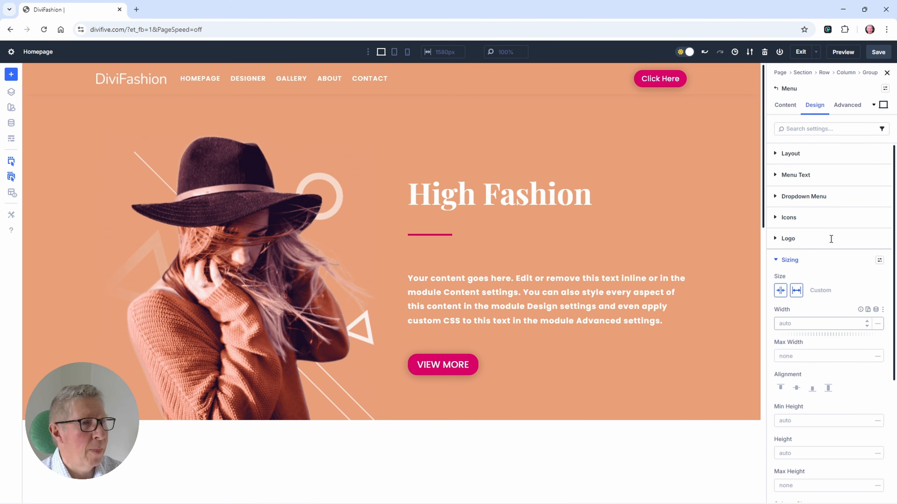
pyautogui.click(794, 176)
pyautogui.scroll(-9, 808, 288)
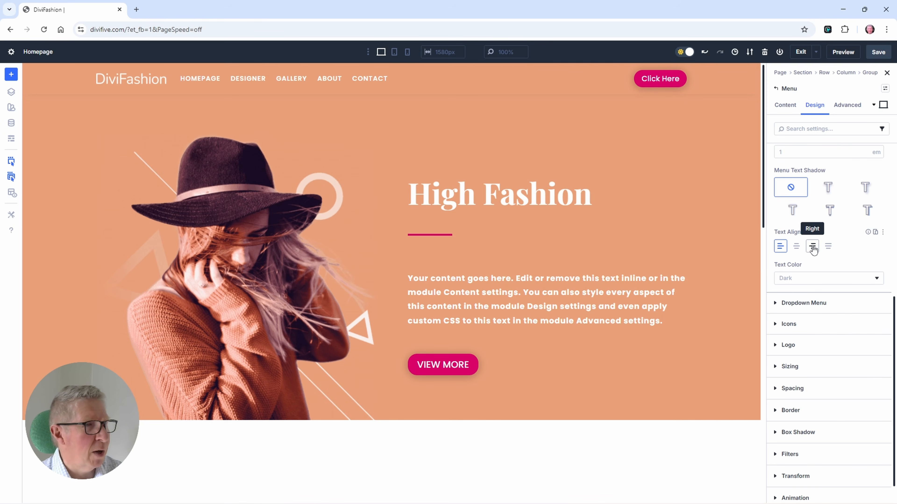
pyautogui.click(813, 248)
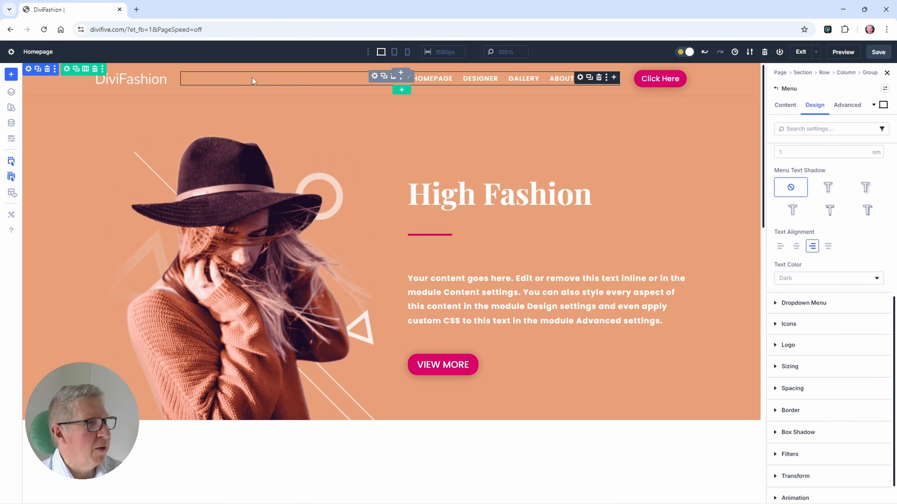
pyautogui.click(878, 53)
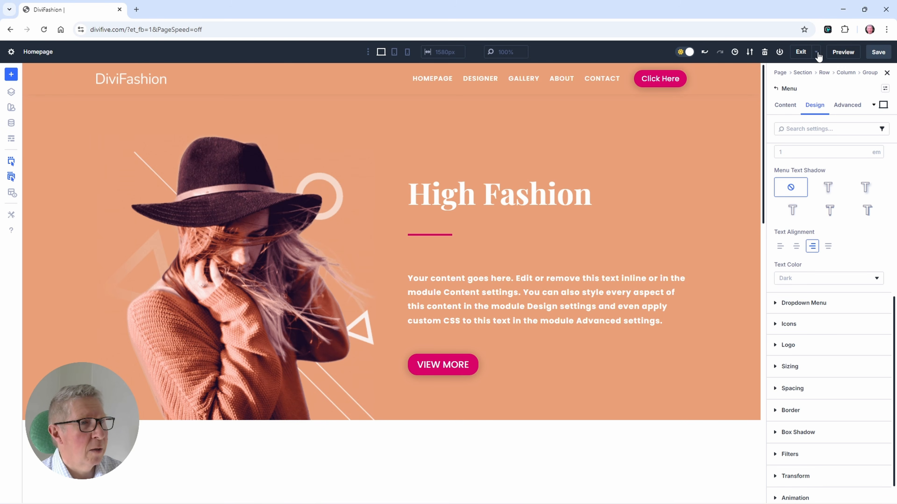
pyautogui.click(801, 52)
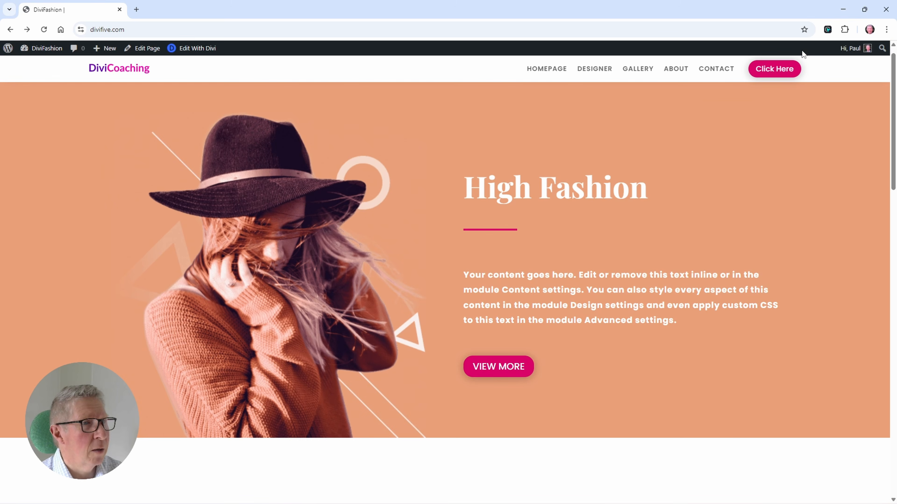
pyautogui.click(828, 30)
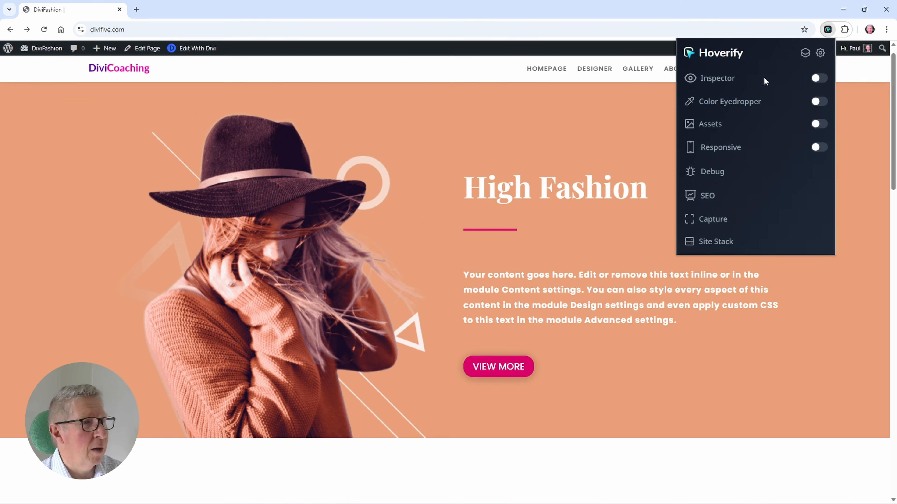
pyautogui.click(815, 147)
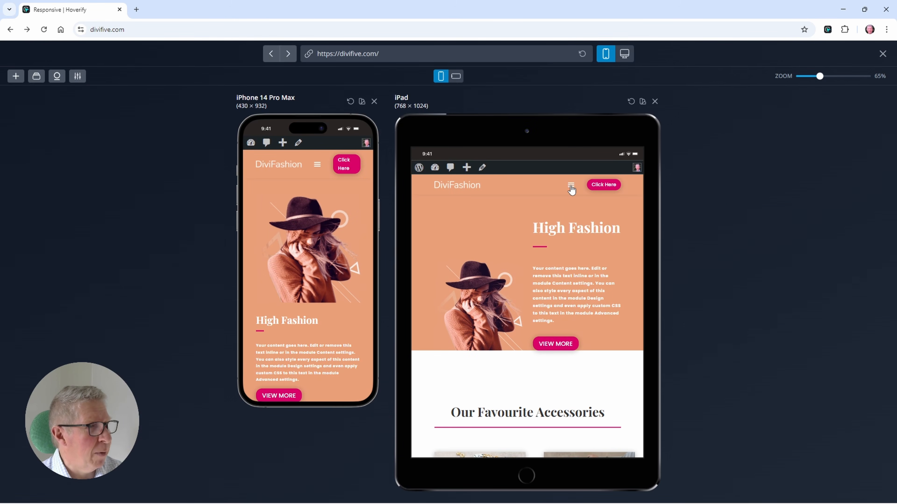
pyautogui.click(570, 185)
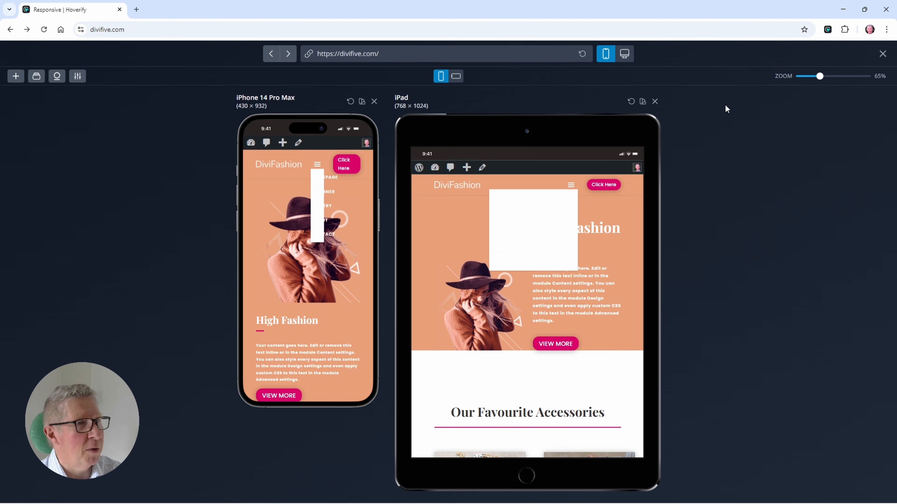
pyautogui.click(883, 54)
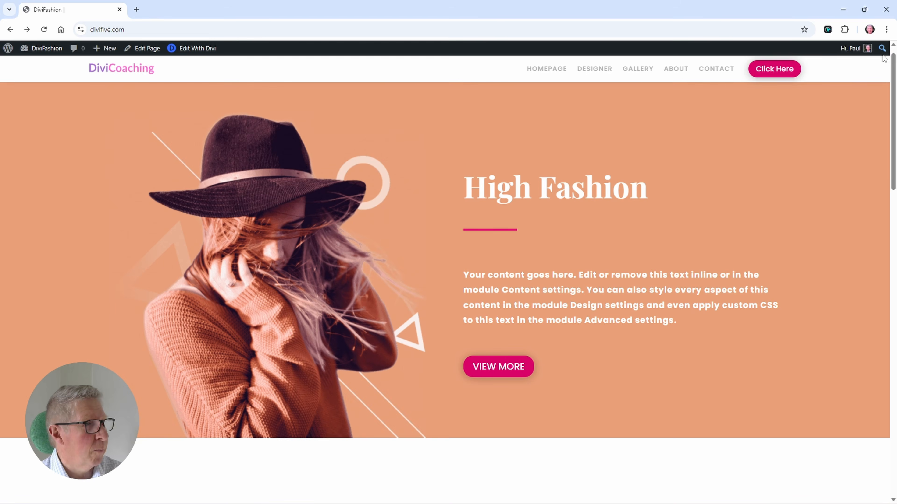
# Step: Reopen the page in the Divi builder and set the header row's left and right padding to 5% for phone
pyautogui.click(197, 48)
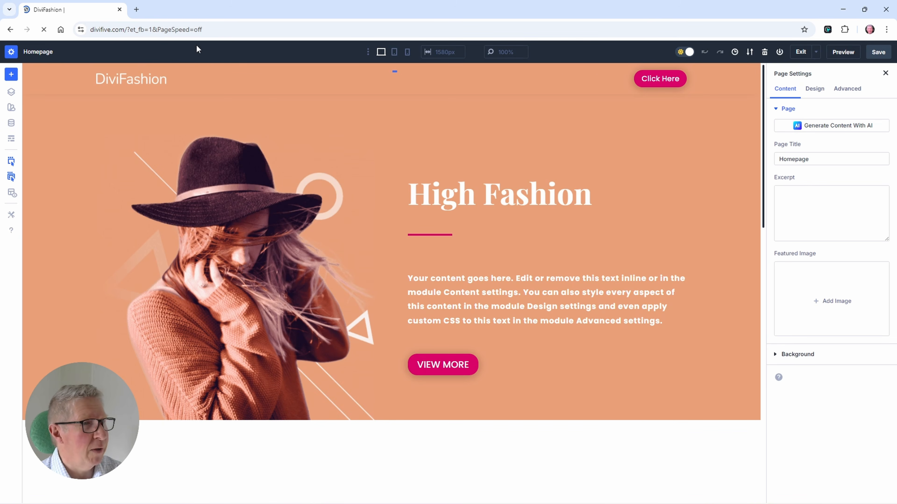
pyautogui.click(816, 90)
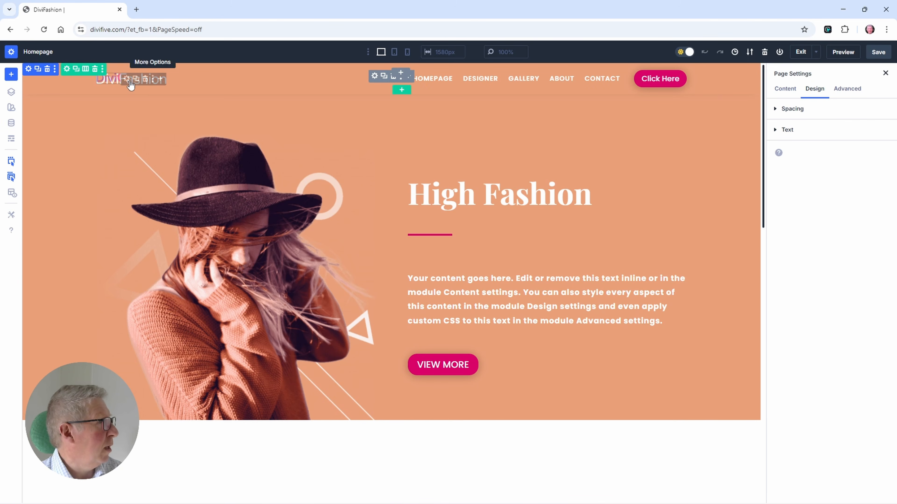
pyautogui.click(66, 70)
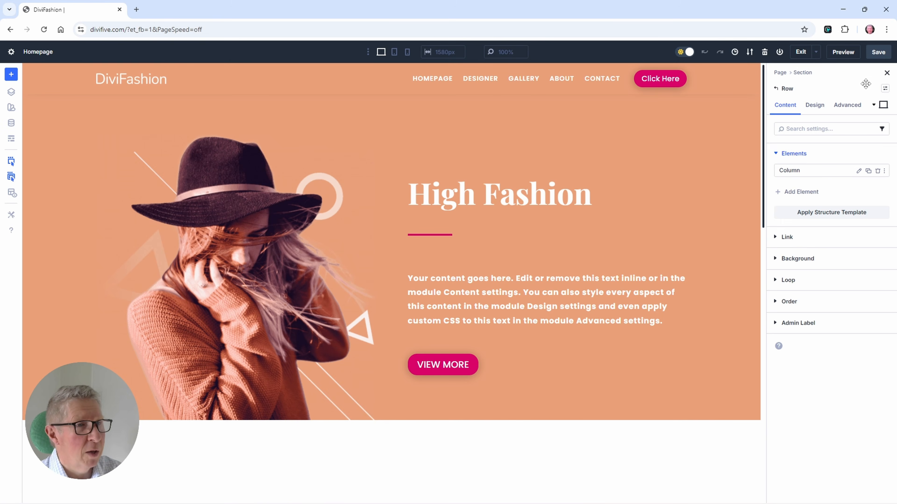
pyautogui.click(874, 106)
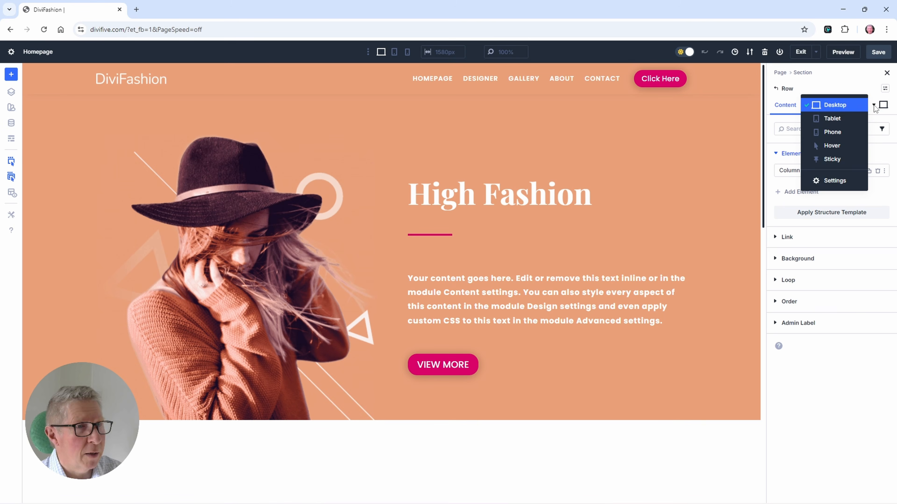
pyautogui.click(828, 133)
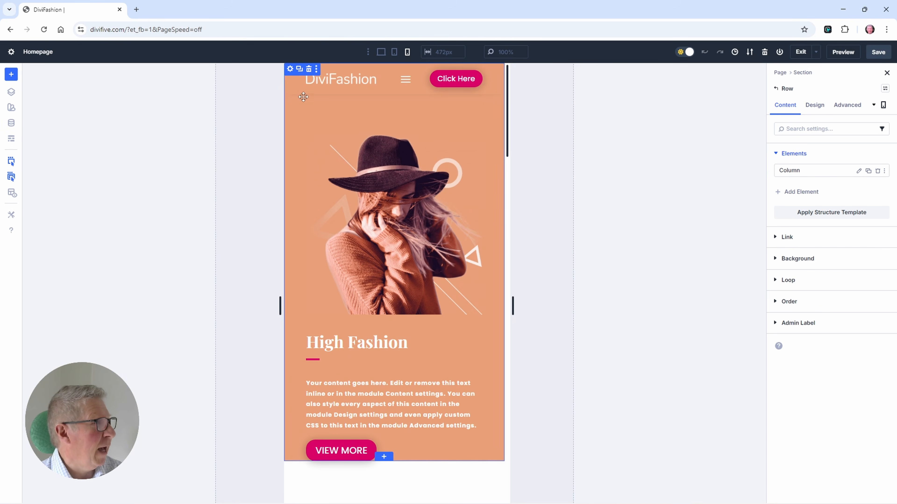
pyautogui.click(817, 106)
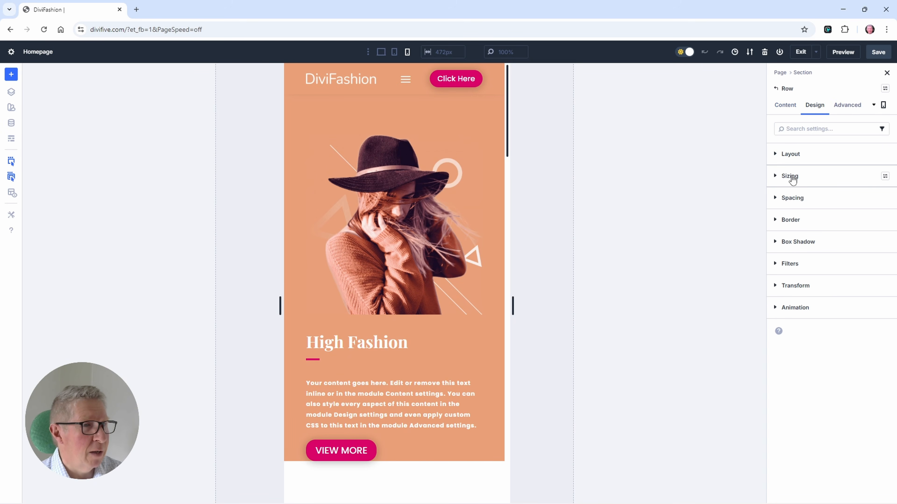
pyautogui.click(793, 198)
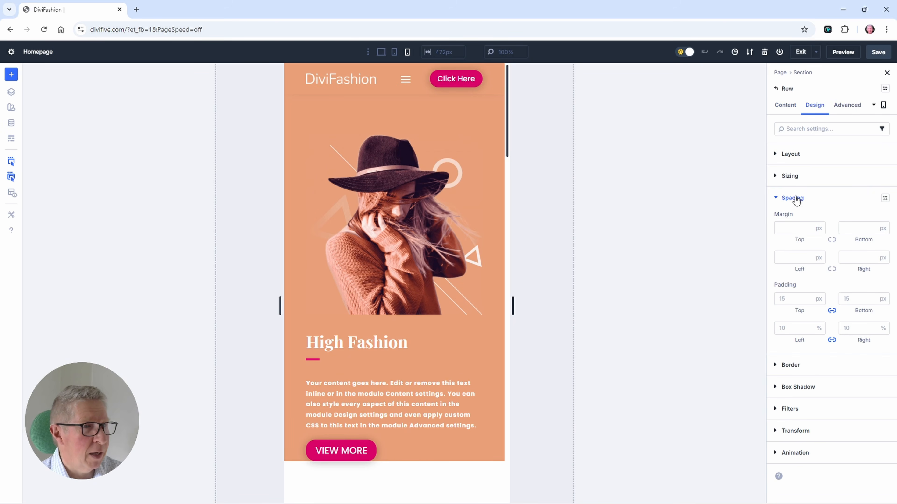
pyautogui.click(793, 328)
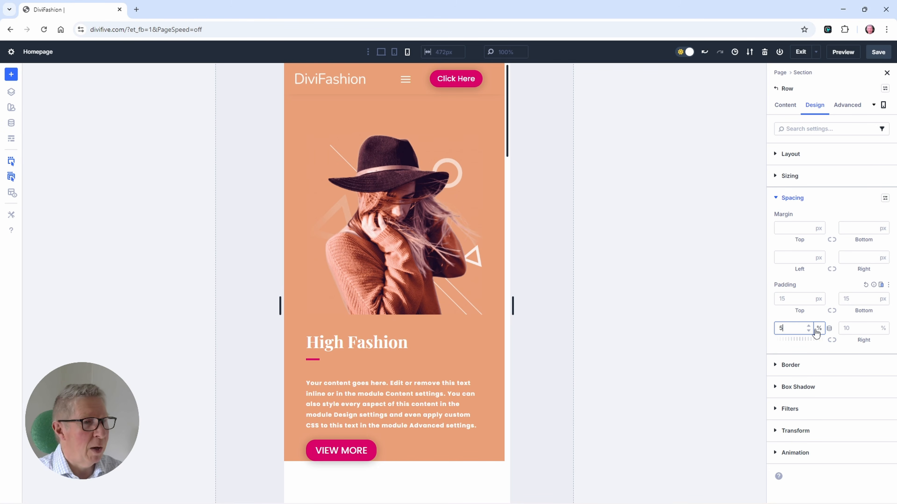
pyautogui.click(832, 340)
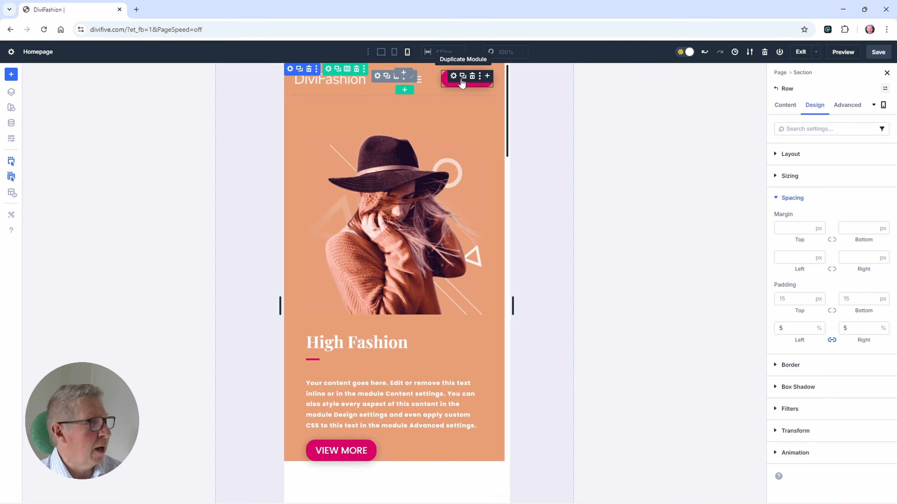
# Step: Disable the header's Click Here button on phones in its visibility settings
pyautogui.click(454, 79)
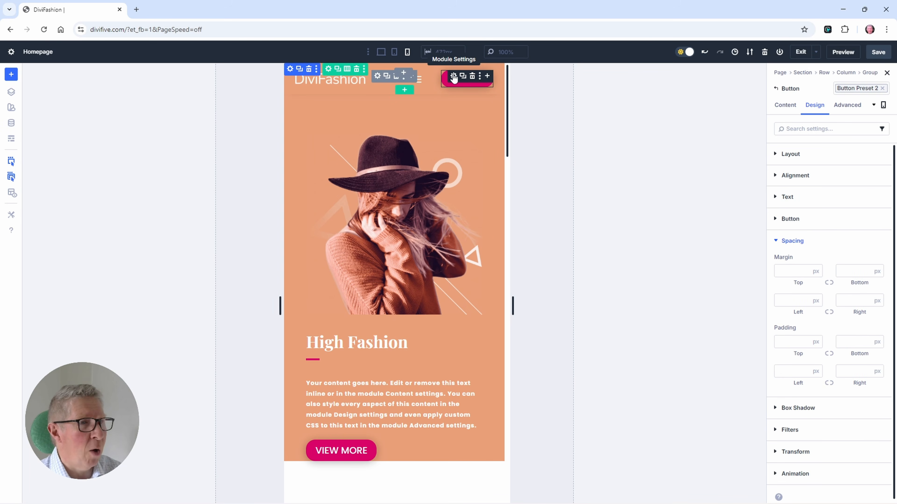
pyautogui.click(851, 107)
pyautogui.click(793, 244)
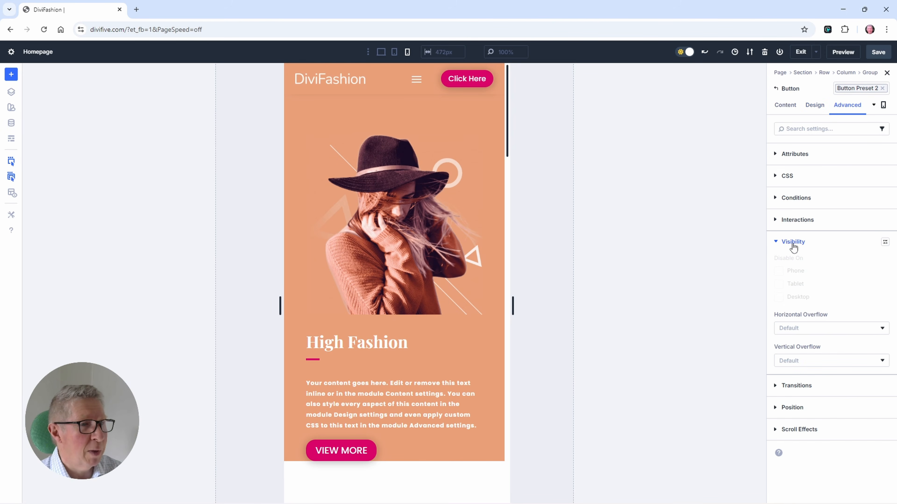
pyautogui.click(873, 105)
pyautogui.click(821, 76)
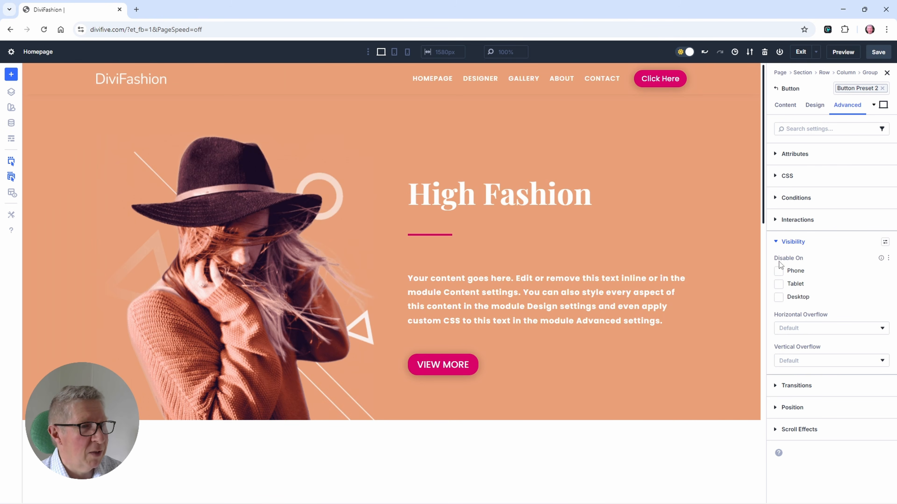
pyautogui.click(779, 272)
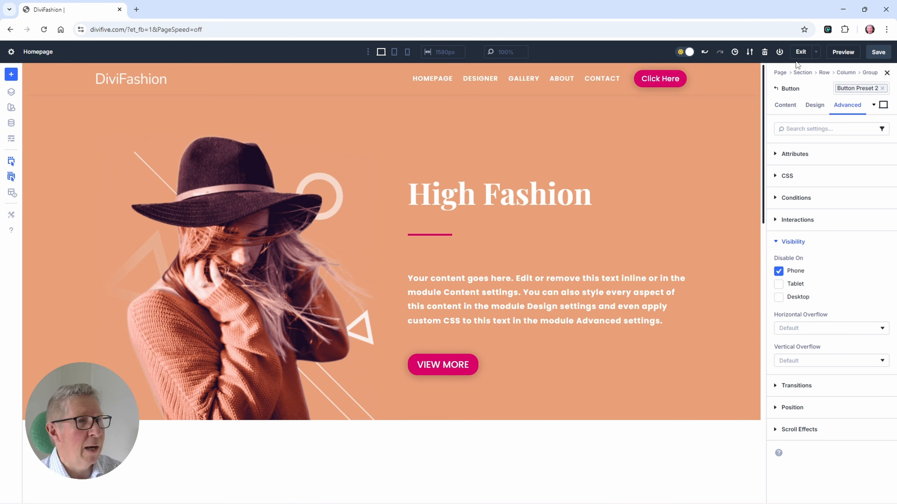
pyautogui.click(803, 52)
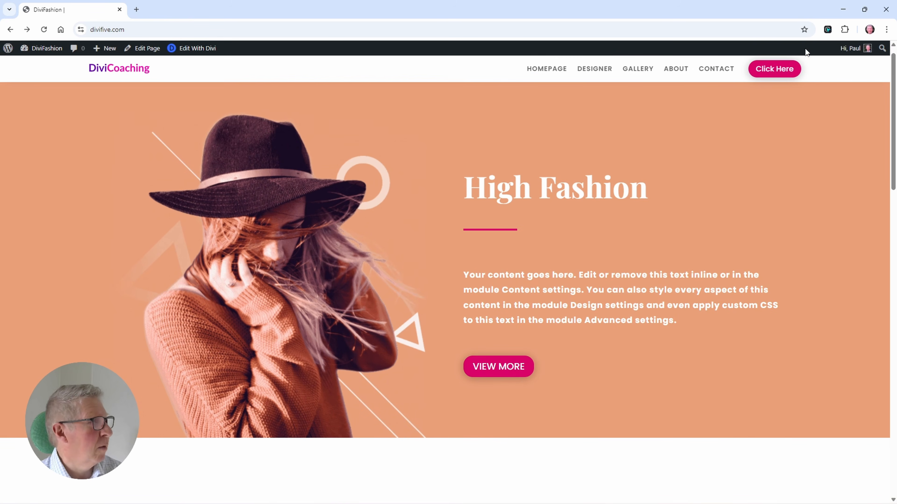
pyautogui.click(826, 31)
pyautogui.click(818, 147)
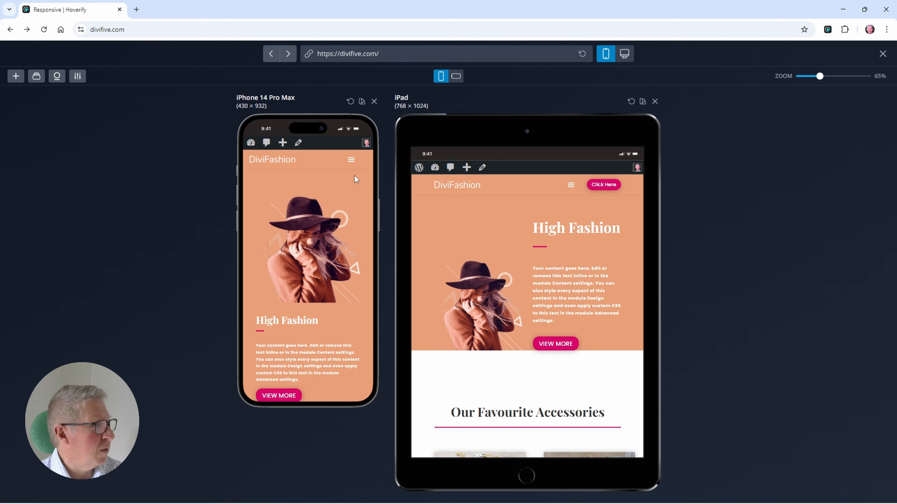
pyautogui.click(351, 163)
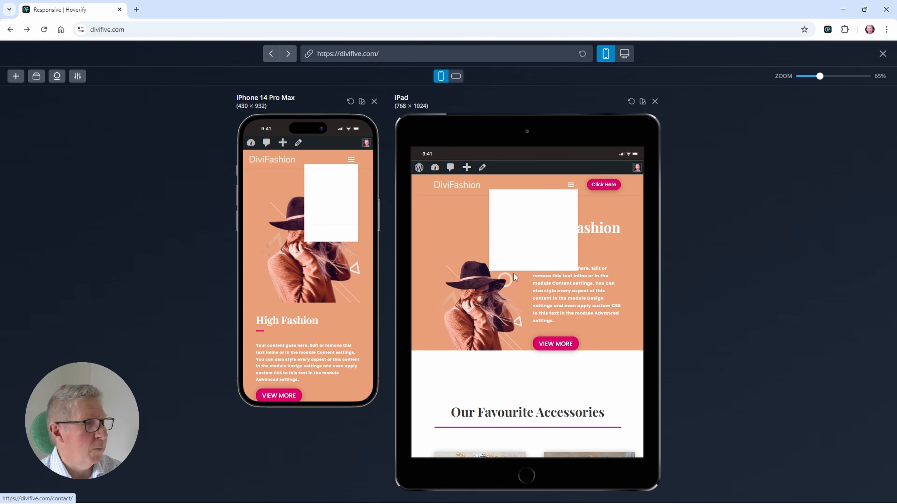
pyautogui.scroll(-3, 504, 288)
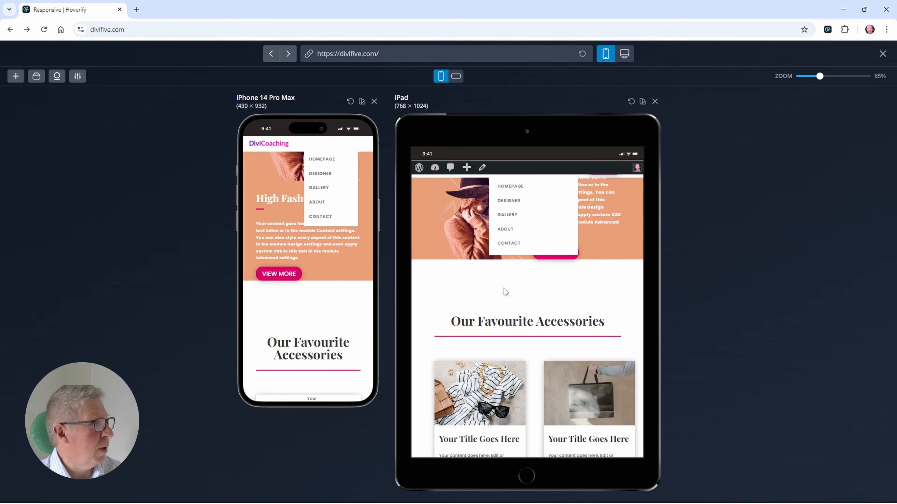
pyautogui.scroll(3, 504, 288)
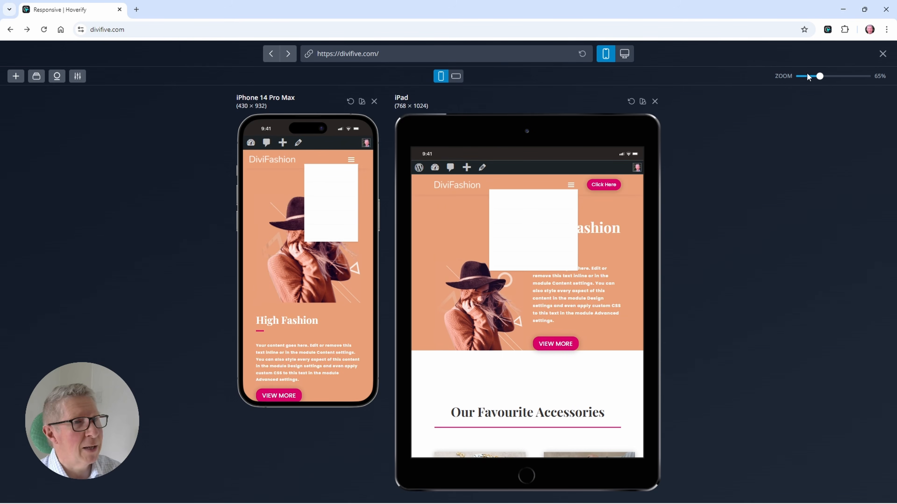
pyautogui.click(883, 54)
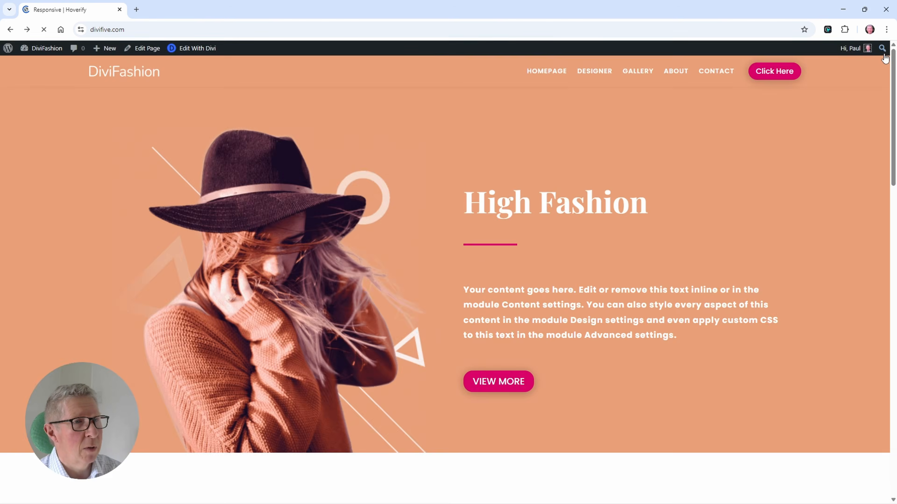
# Step: Reopen the page in the Divi builder and set the header Menu module's tablet menu text color to the global Heading Text Color
pyautogui.click(193, 49)
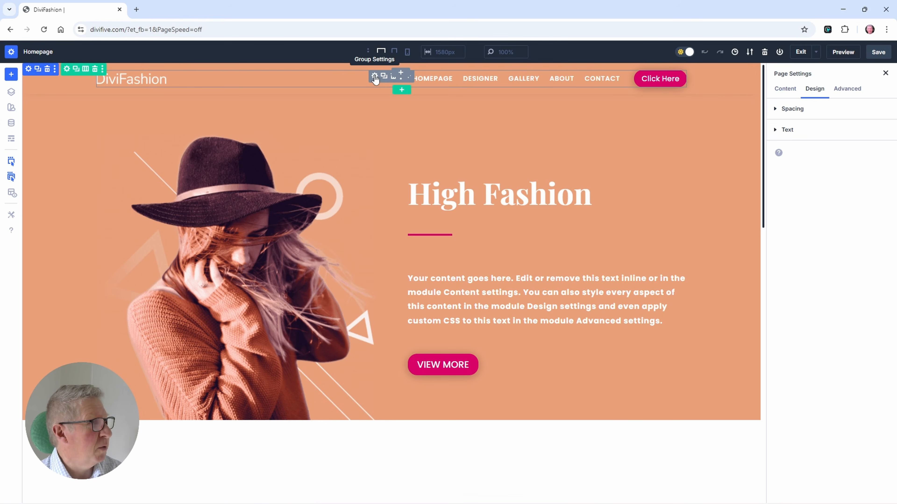
pyautogui.click(583, 79)
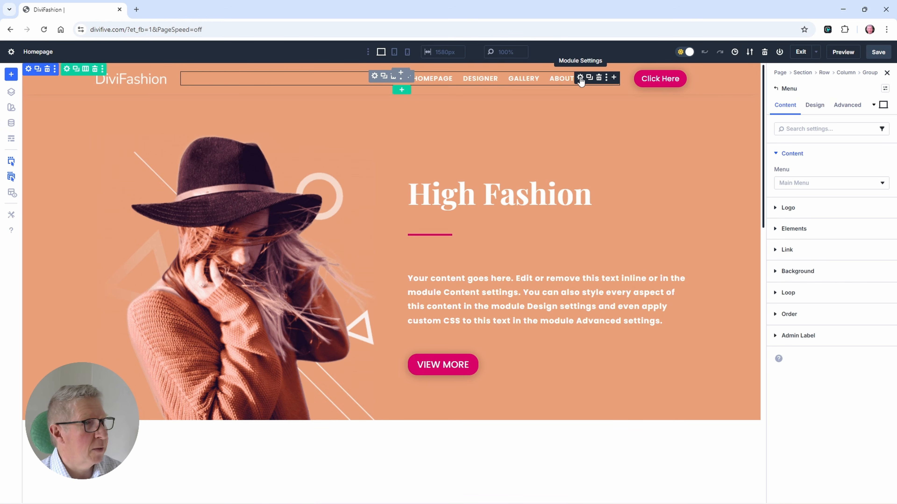
pyautogui.click(876, 106)
pyautogui.click(826, 120)
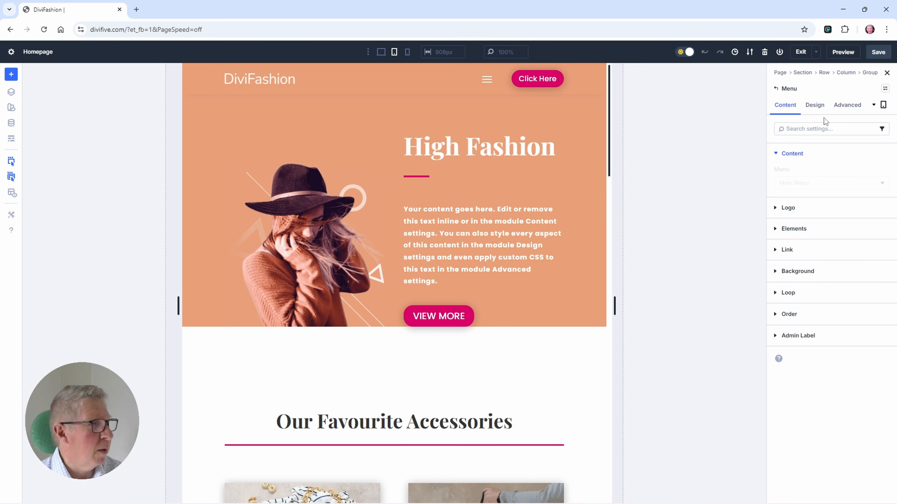
pyautogui.click(812, 105)
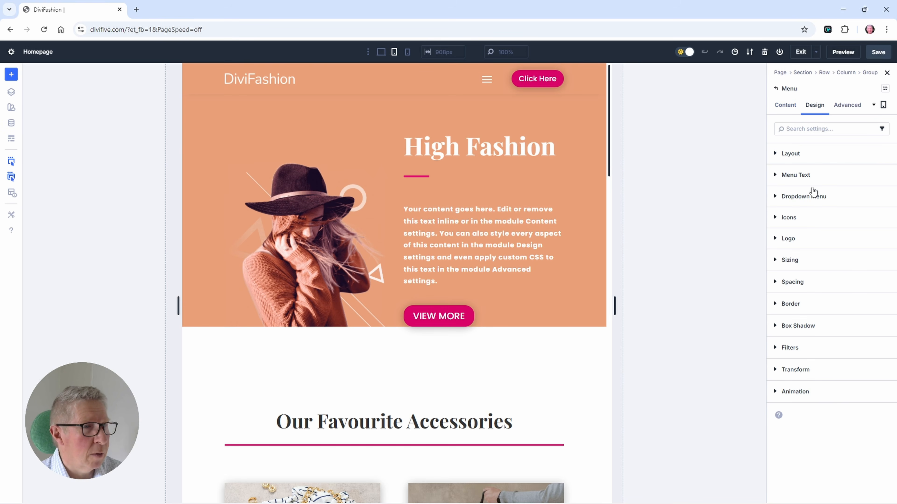
pyautogui.click(791, 177)
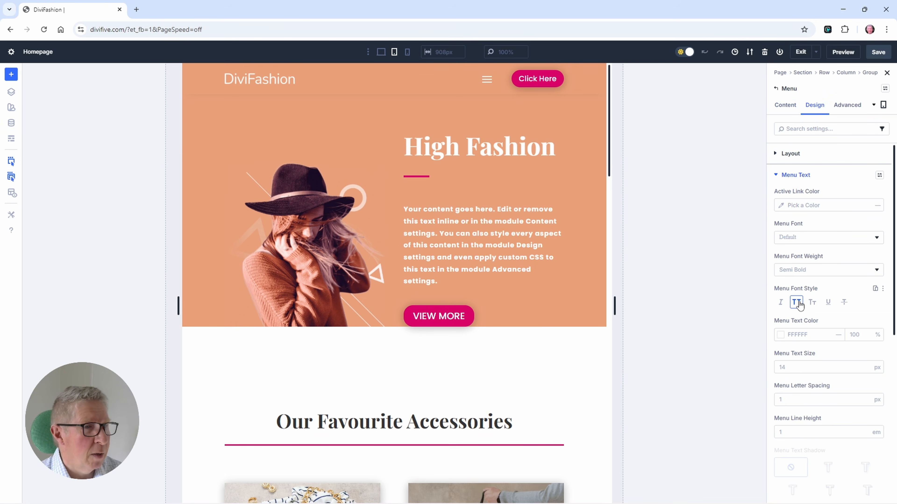
pyautogui.scroll(-3, 799, 303)
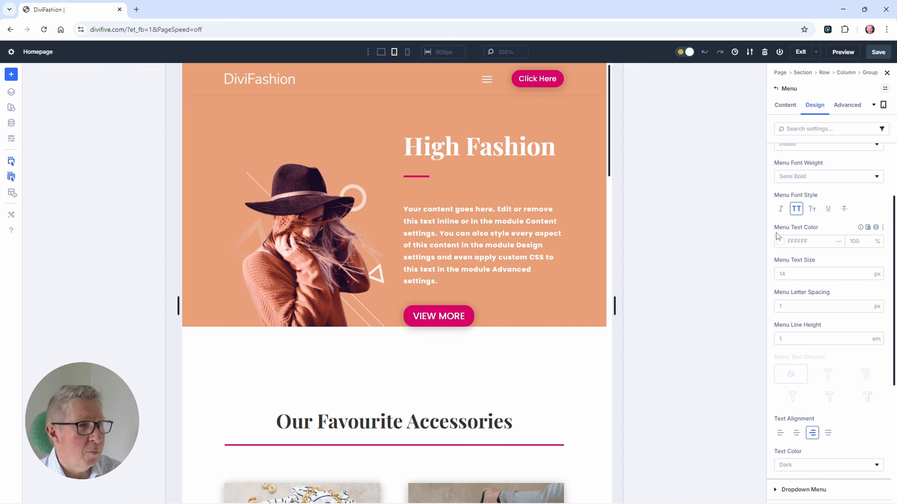
pyautogui.click(867, 228)
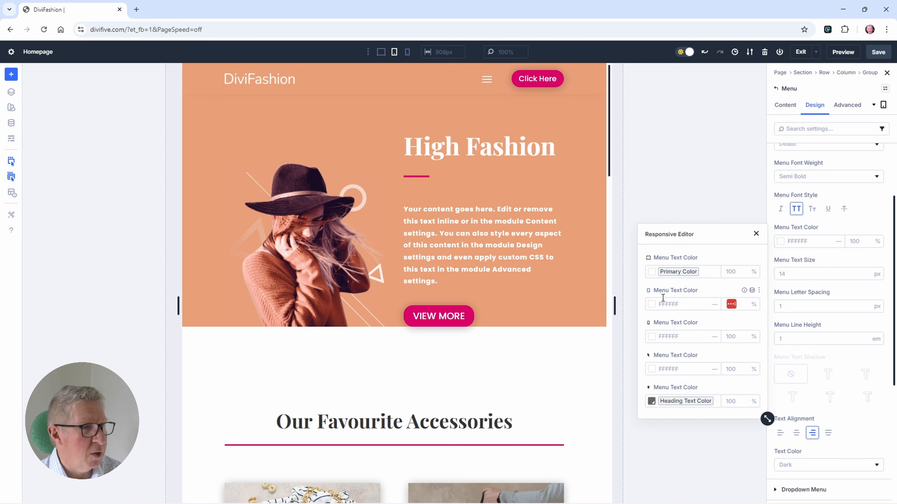
pyautogui.click(652, 304)
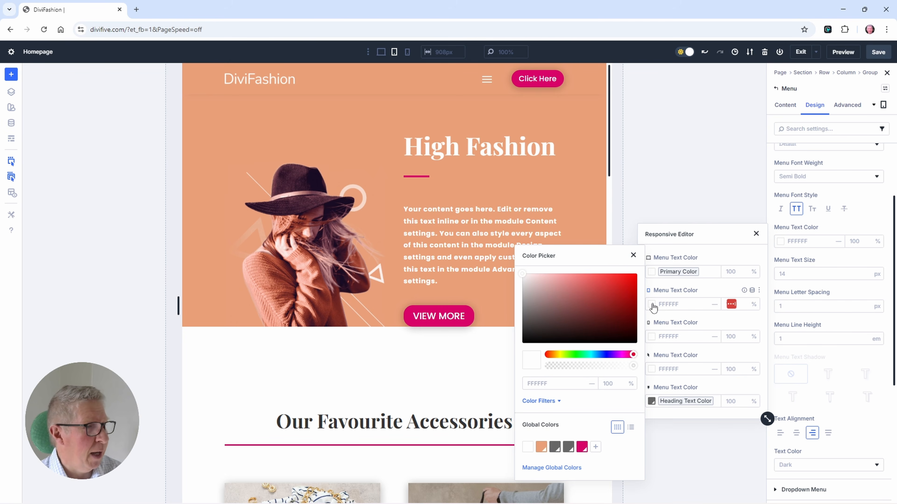
pyautogui.click(555, 447)
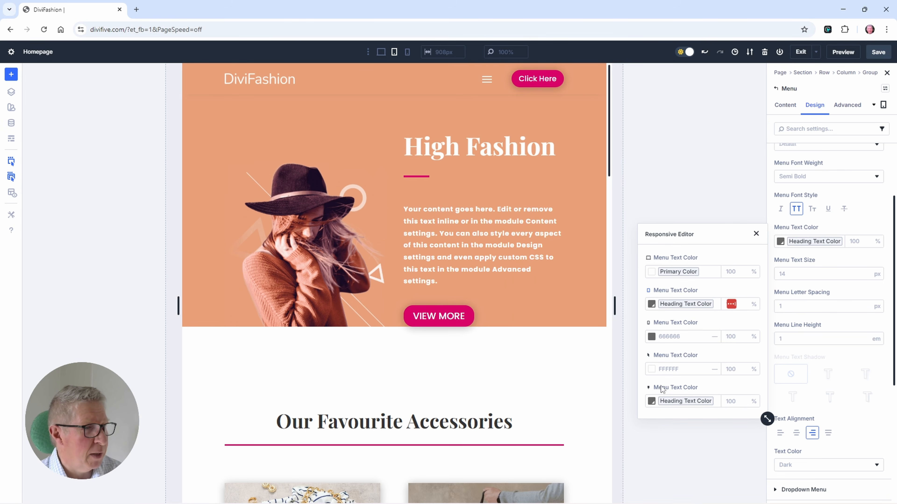
pyautogui.click(756, 234)
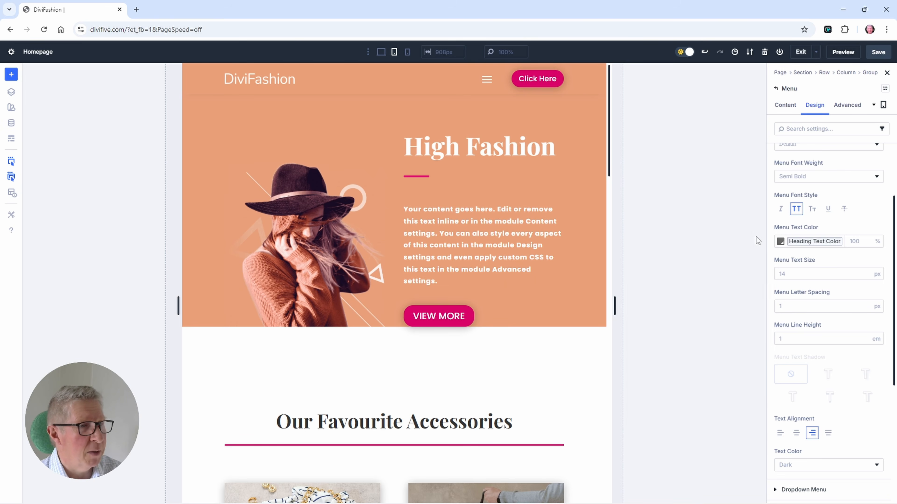
pyautogui.click(880, 54)
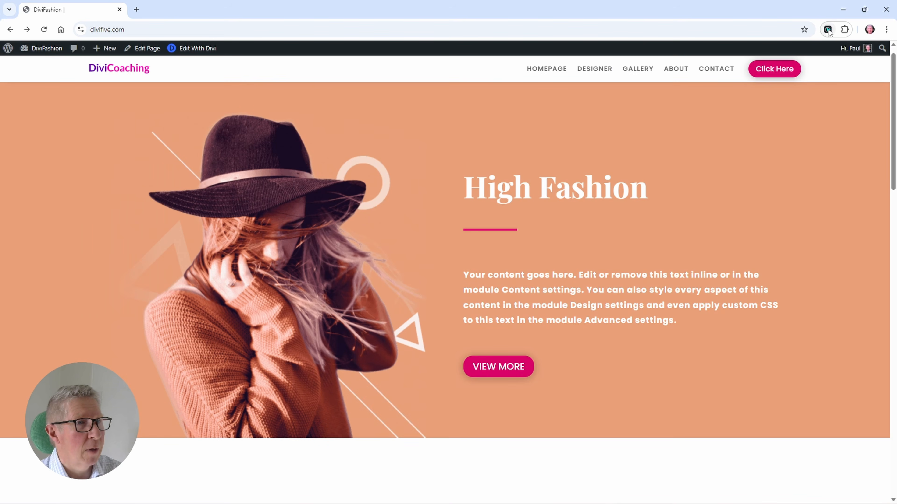
pyautogui.click(827, 29)
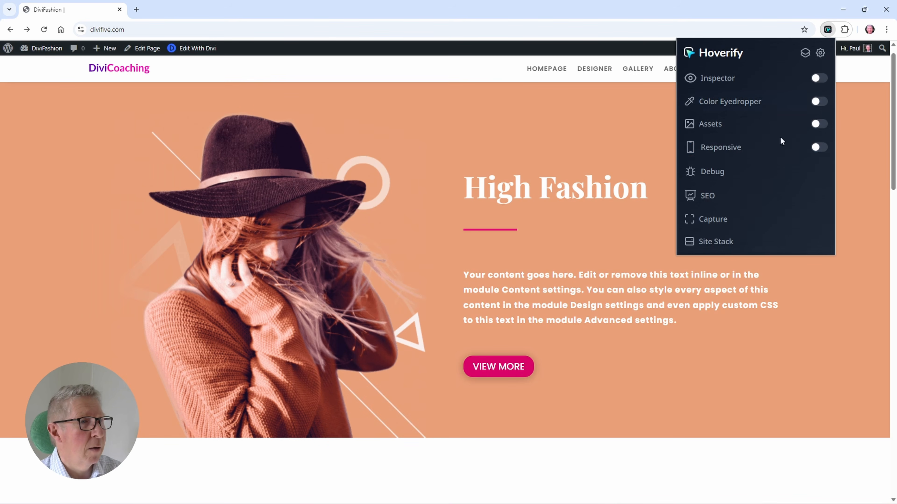
pyautogui.click(821, 147)
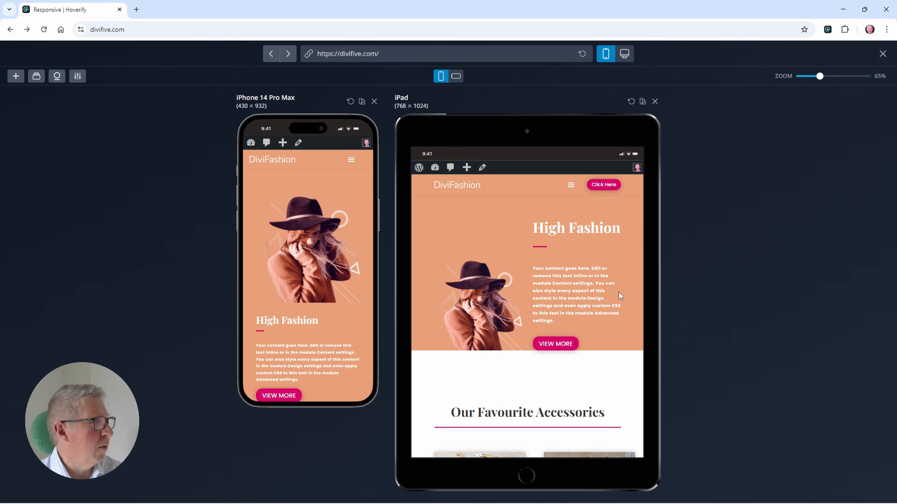
pyautogui.click(351, 161)
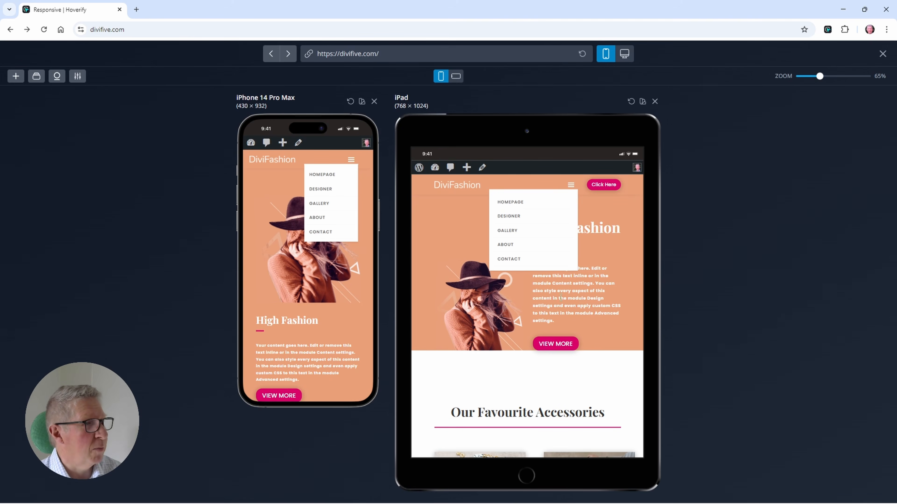
pyautogui.scroll(-3, 561, 294)
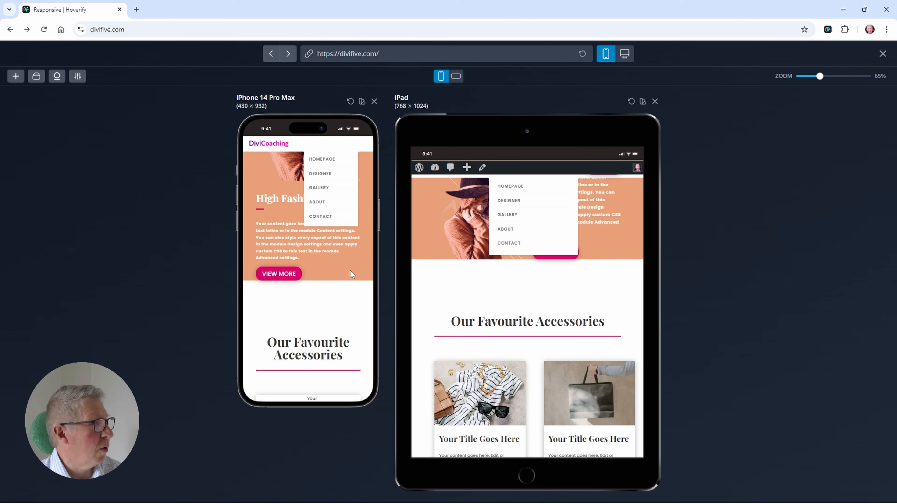
pyautogui.scroll(3, 347, 260)
pyautogui.scroll(-1, 348, 260)
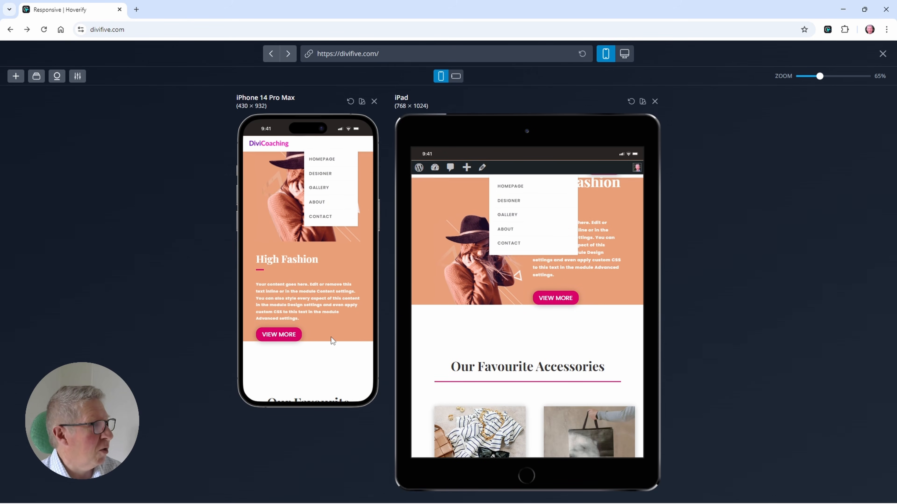
# Step: Collapse the mobile menu, check the hamburger icon in the phone and tablet previews while scrolling, and close the preview
pyautogui.scroll(2, 331, 337)
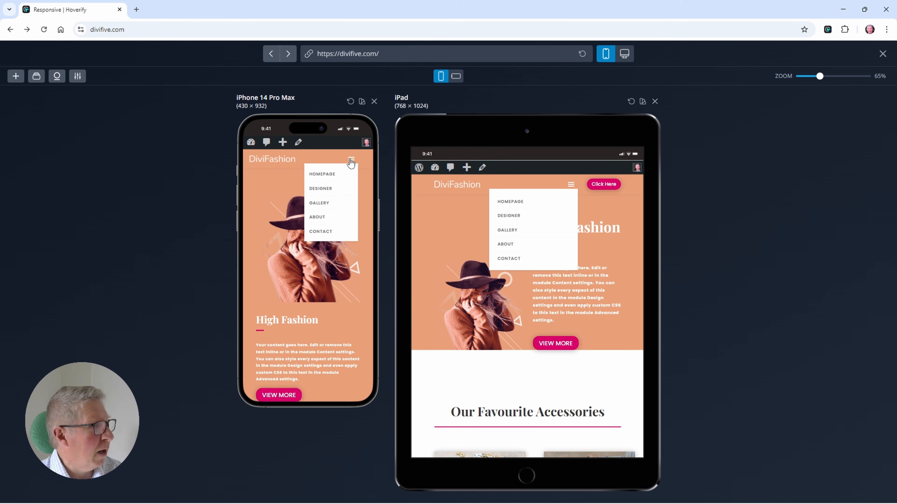
pyautogui.click(351, 160)
pyautogui.scroll(-1, 338, 212)
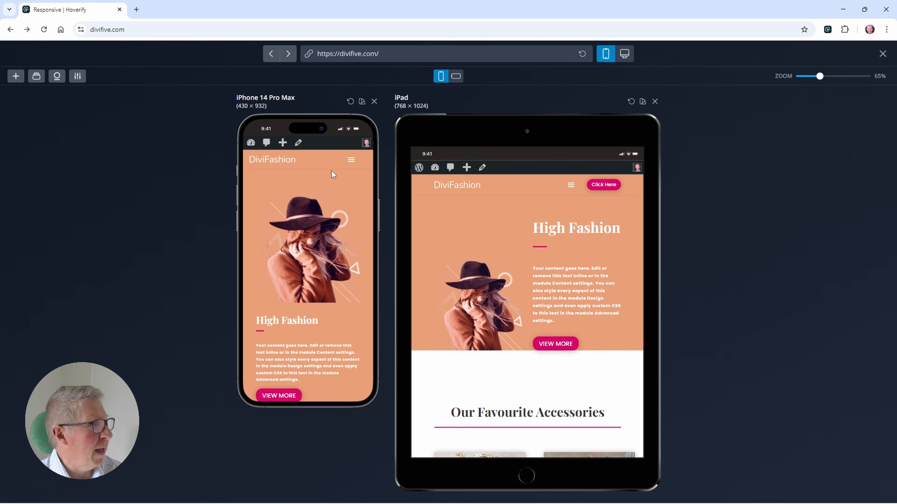
pyautogui.click(883, 54)
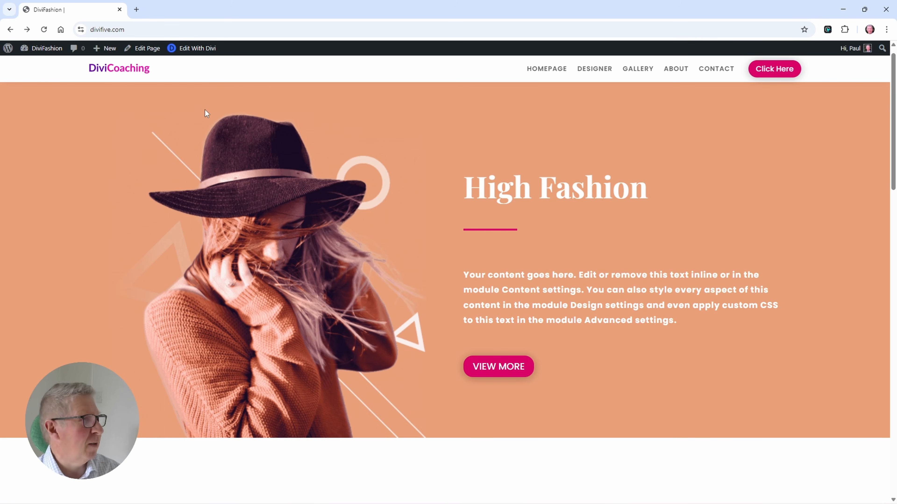
# Step: Reopen the page in the Divi builder and set the header Menu module's sticky hamburger menu icon color to the global Heading Text Color
pyautogui.click(193, 48)
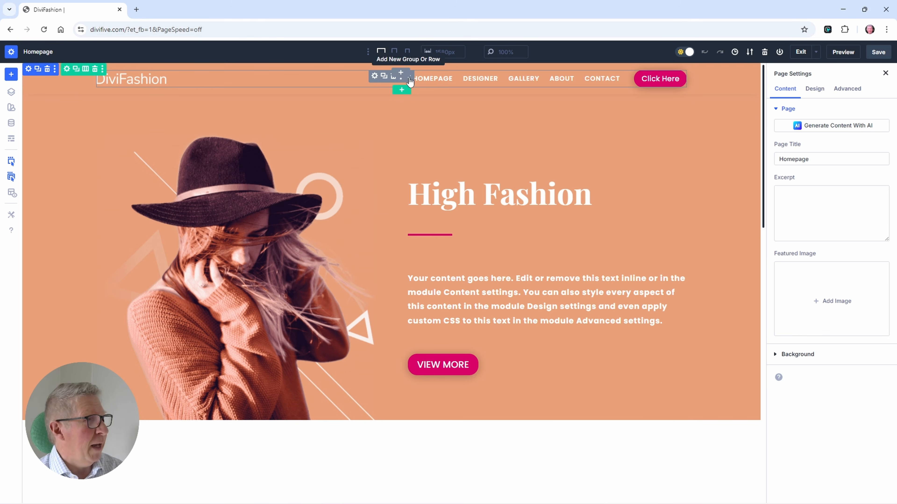
pyautogui.click(579, 76)
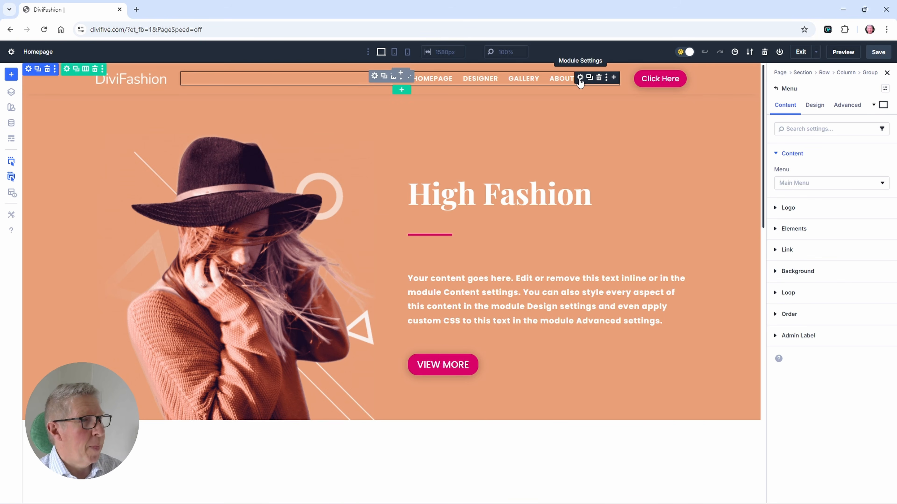
pyautogui.click(815, 105)
pyautogui.click(784, 220)
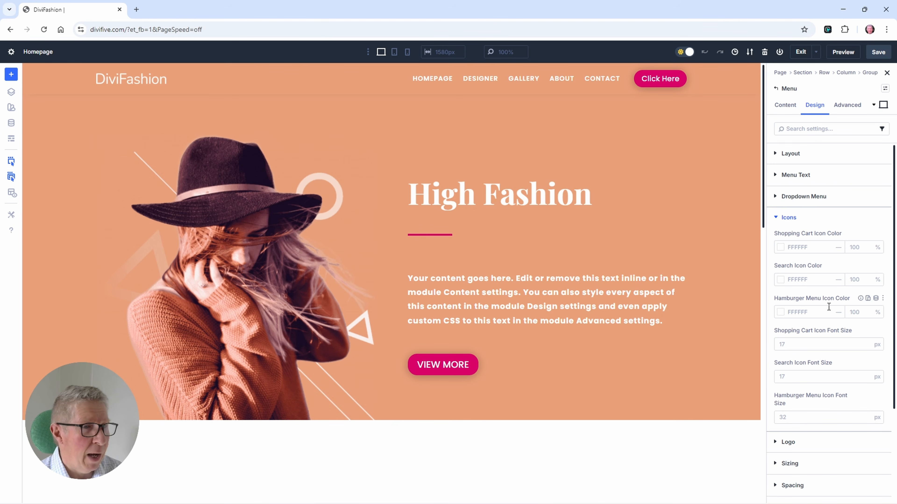
pyautogui.click(867, 299)
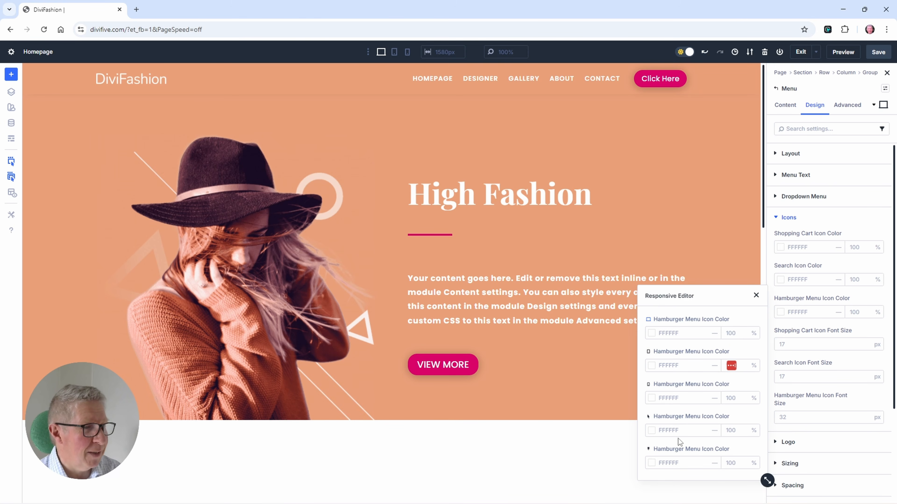
pyautogui.click(651, 463)
pyautogui.click(554, 447)
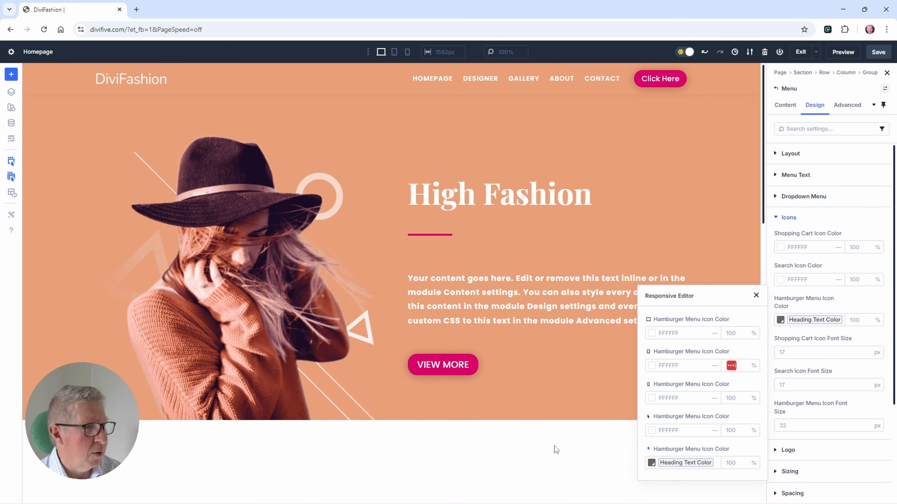
# Step: Save the page, exit the builder and open Hoverify's responsive preview
pyautogui.click(881, 54)
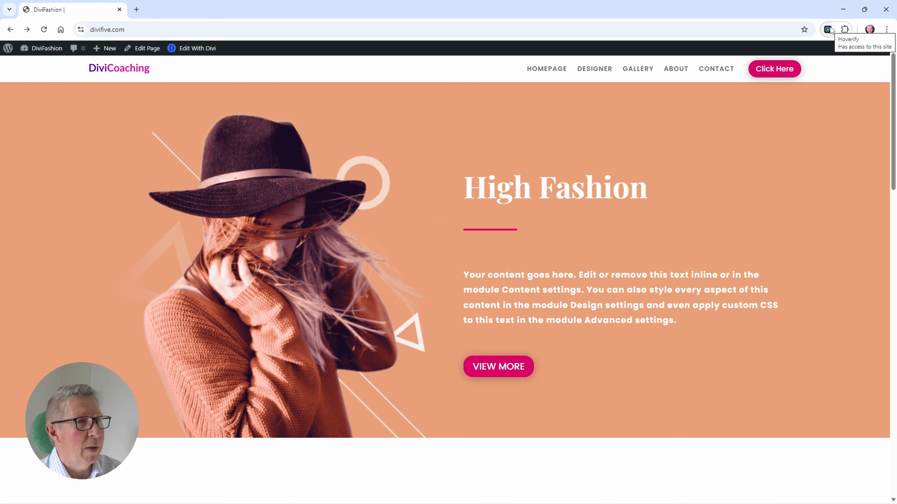
pyautogui.click(828, 30)
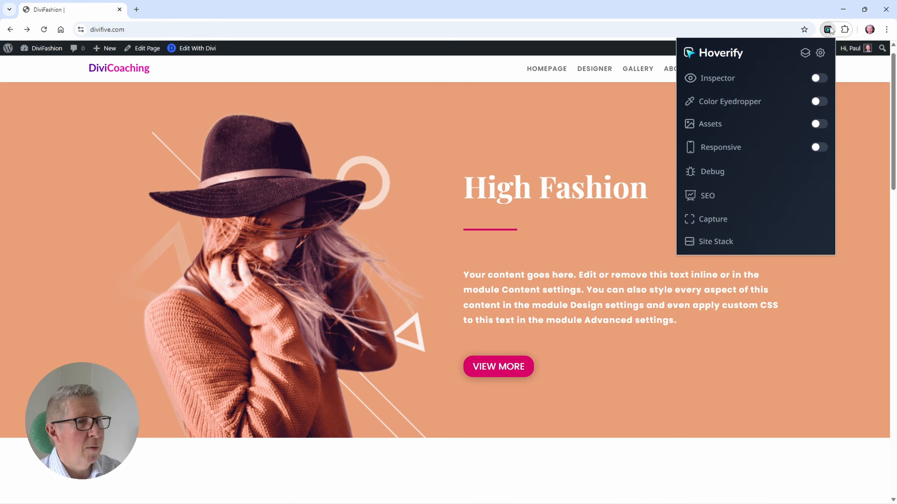
pyautogui.click(821, 148)
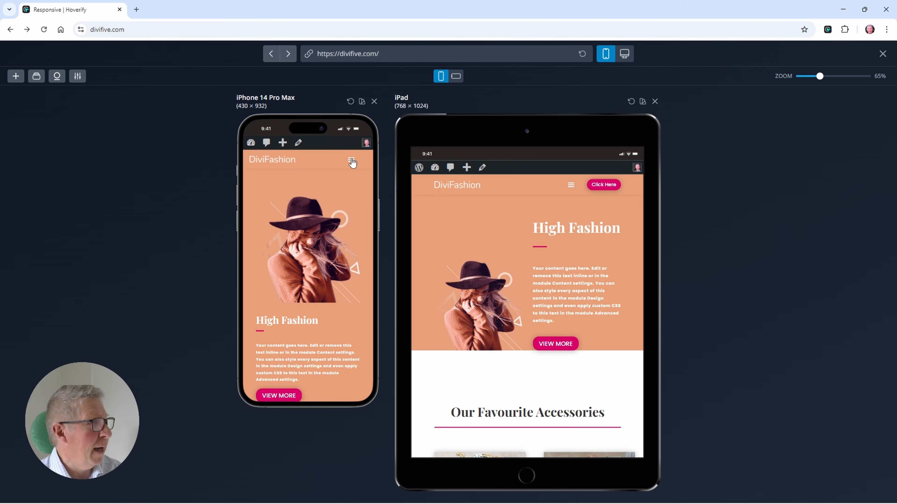
# Step: Check the hamburger icon with the menu expanded in the phone and tablet previews while scrolling, and recheck the desktop header
pyautogui.click(351, 161)
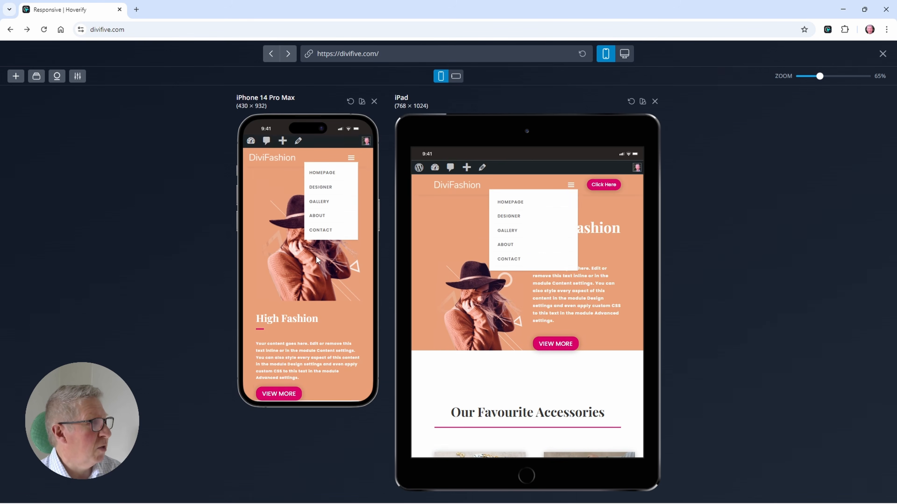
pyautogui.scroll(-1, 316, 256)
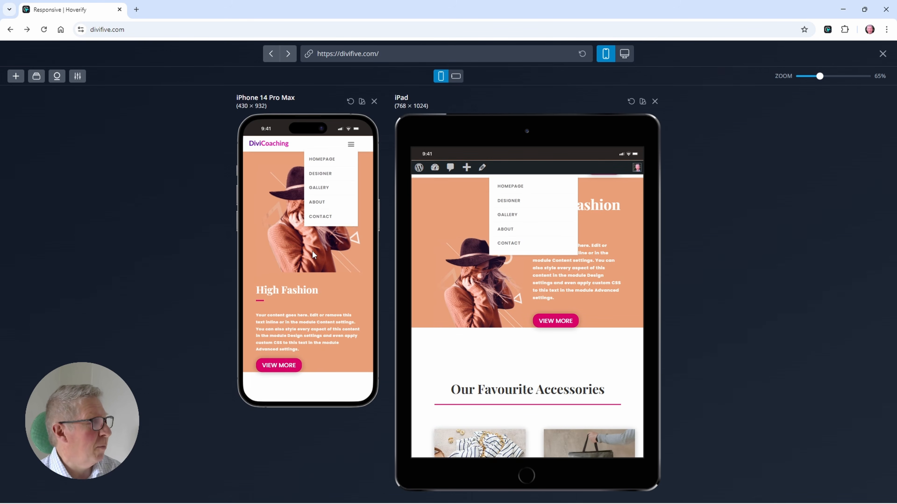
pyautogui.scroll(1, 311, 250)
pyautogui.scroll(-2, 312, 251)
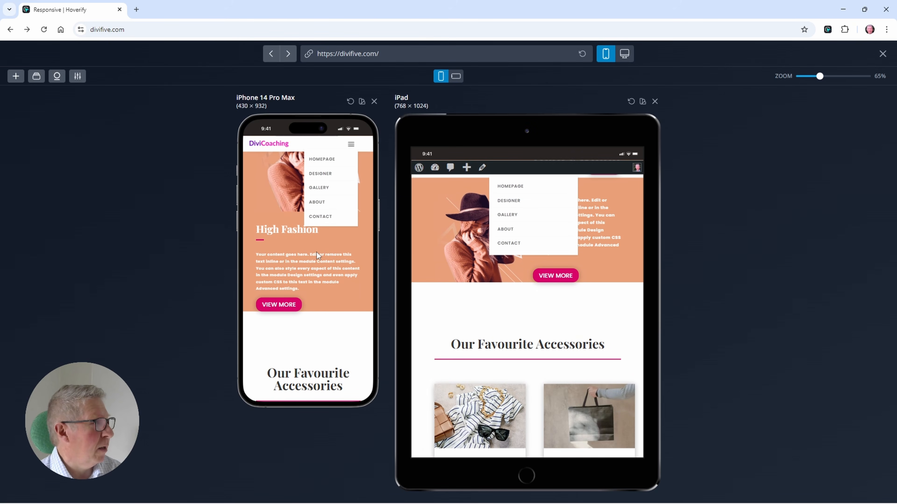
pyautogui.scroll(2, 317, 252)
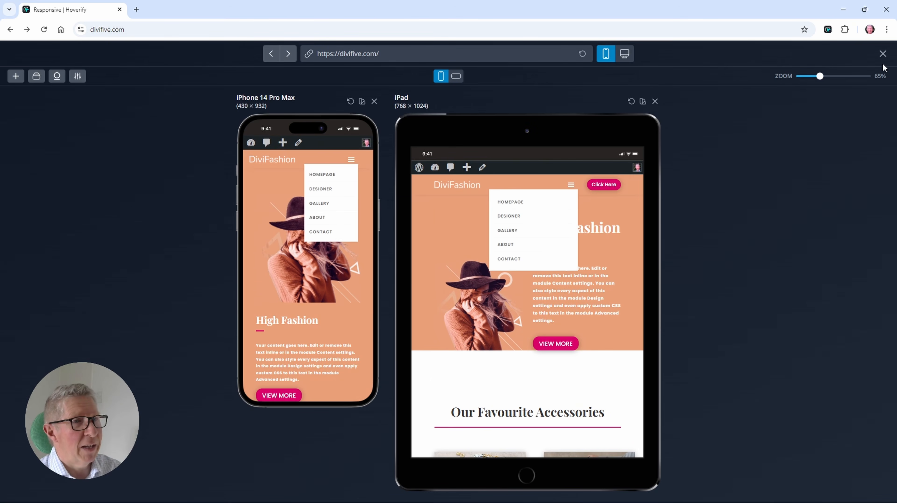
pyautogui.click(882, 55)
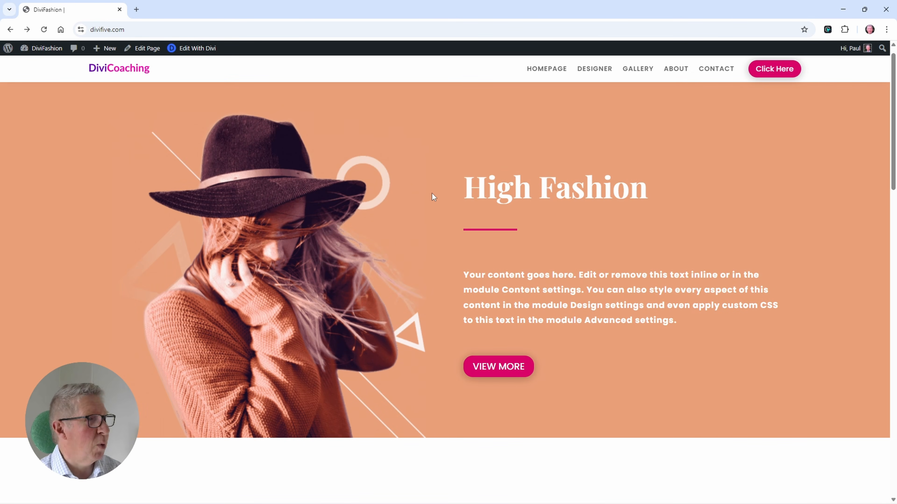
pyautogui.scroll(-5, 431, 193)
pyautogui.scroll(6, 431, 192)
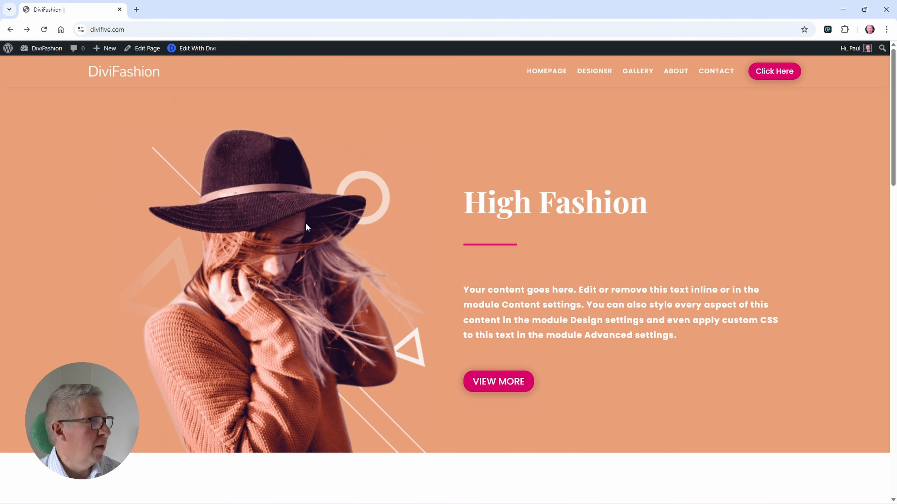
# Step: Reopen the page in the Divi builder and save the header section to the Divi Library as "Header"
pyautogui.click(194, 48)
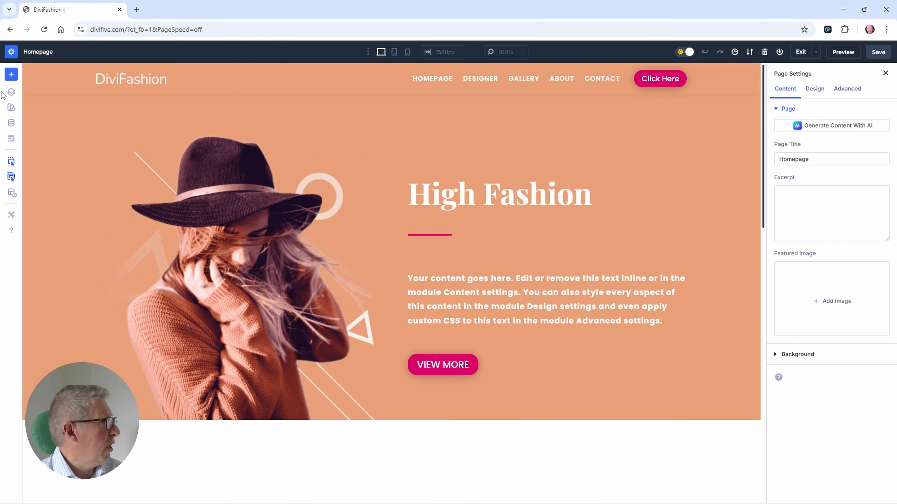
pyautogui.click(11, 93)
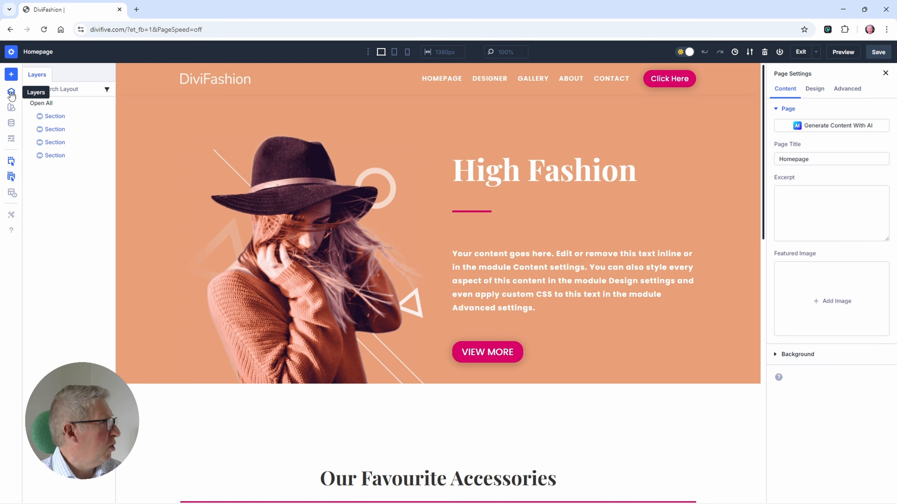
pyautogui.doubleClick(50, 117)
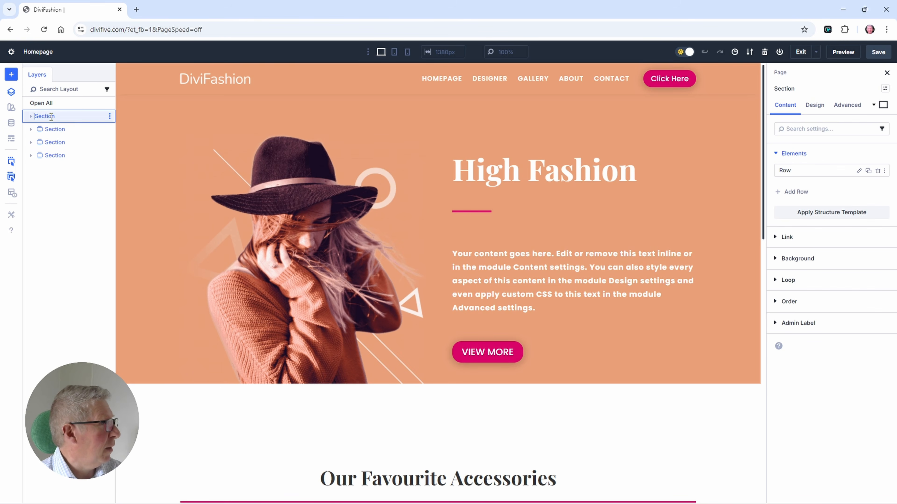
pyautogui.click(109, 117)
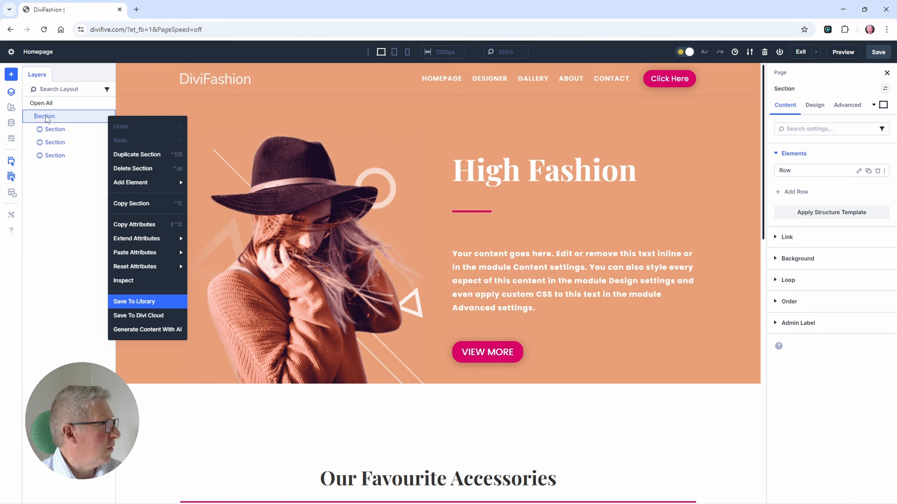
pyautogui.click(138, 301)
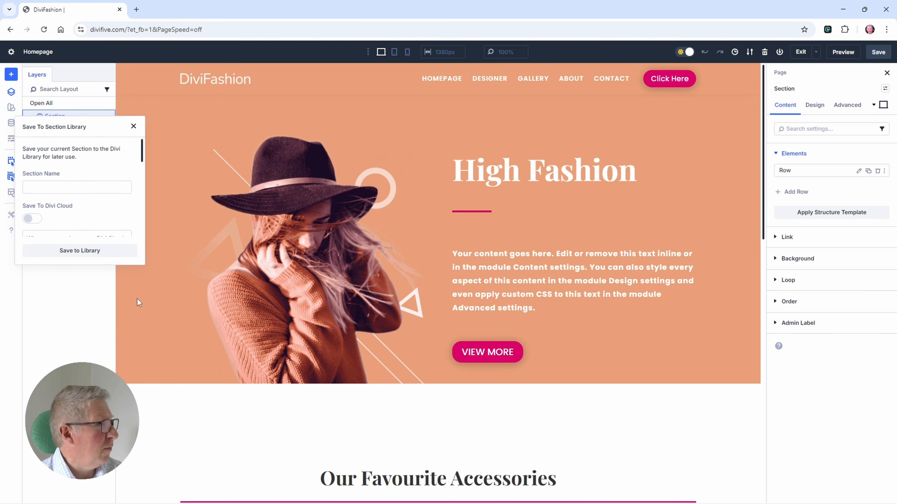
pyautogui.click(50, 189)
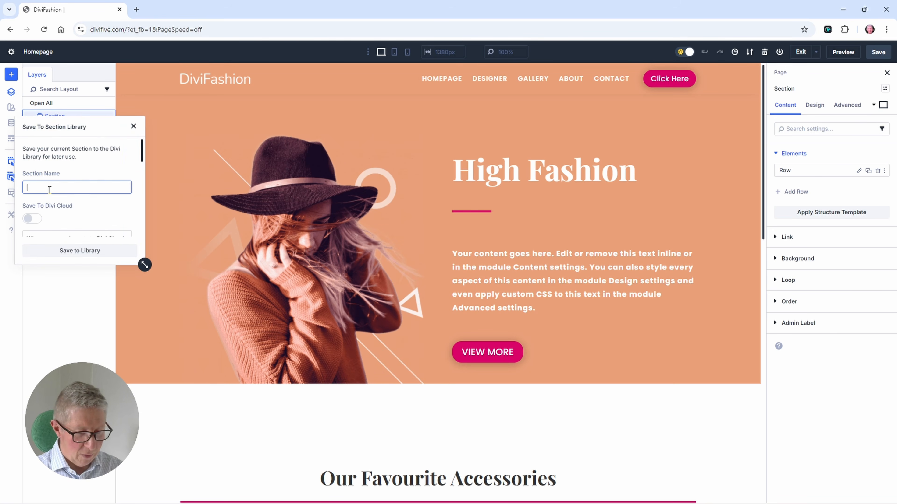
pyautogui.write('Header')
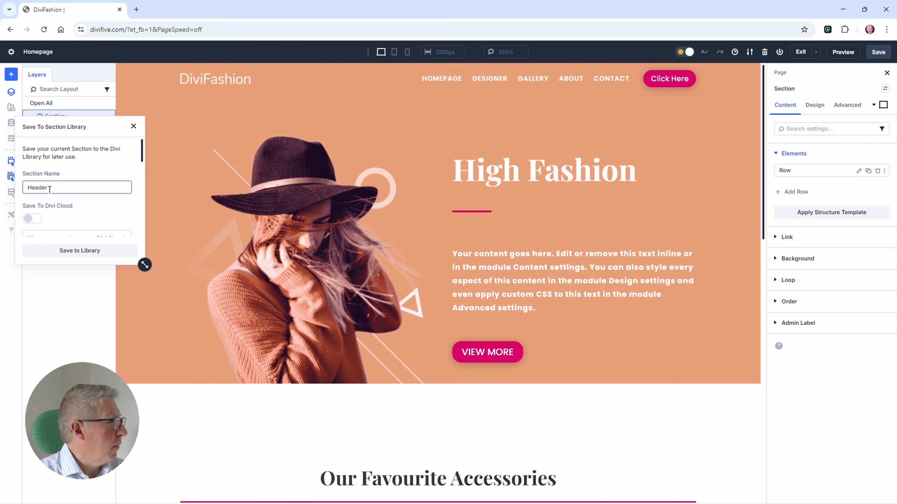
pyautogui.click(65, 250)
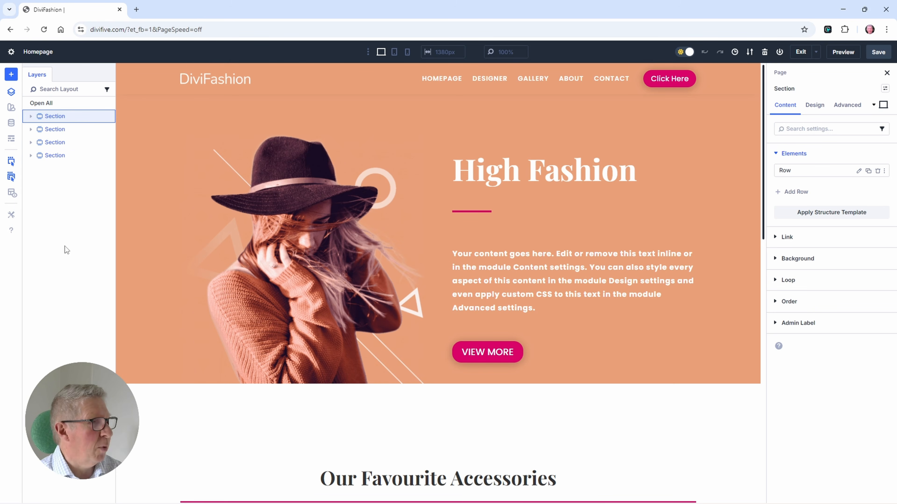
# Step: Delete the header section from the homepage, save the page and exit the builder
pyautogui.click(10, 94)
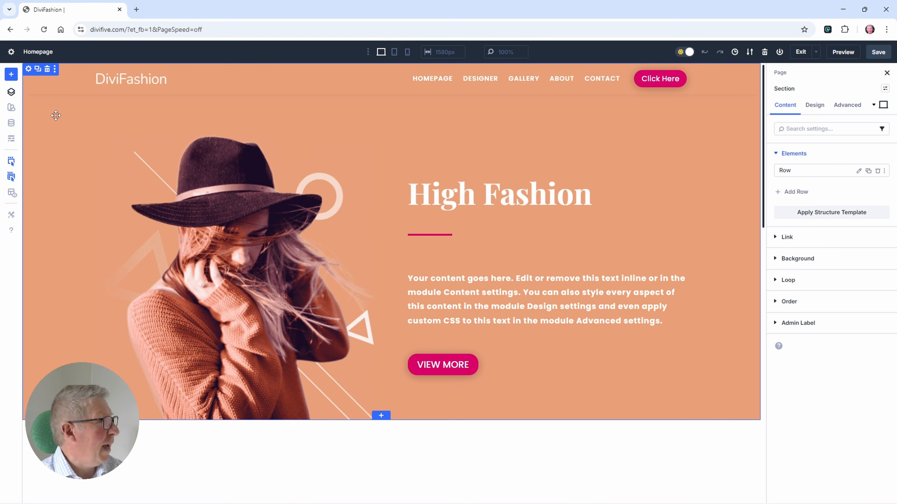
pyautogui.click(49, 71)
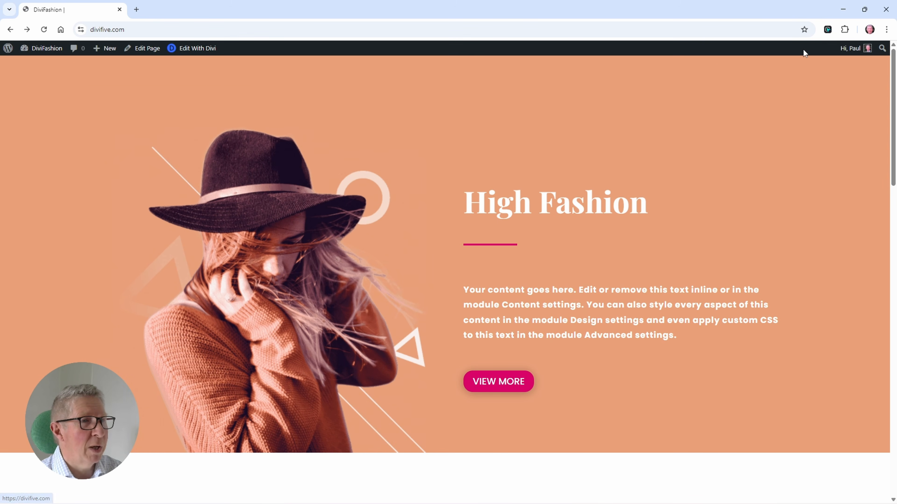
# Step: Go to the Divi Theme Builder in the WordPress admin and open the Global Header layout for editing
pyautogui.click(32, 67)
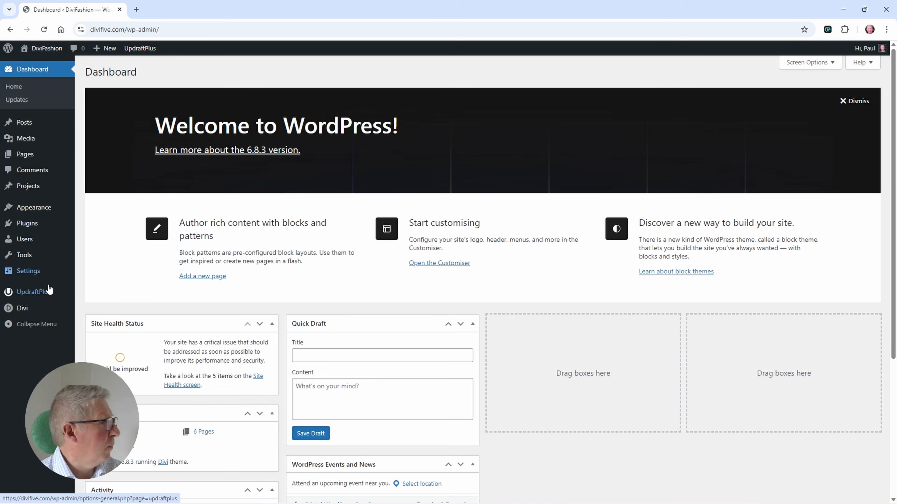
pyautogui.moveTo(32, 305)
pyautogui.click(97, 346)
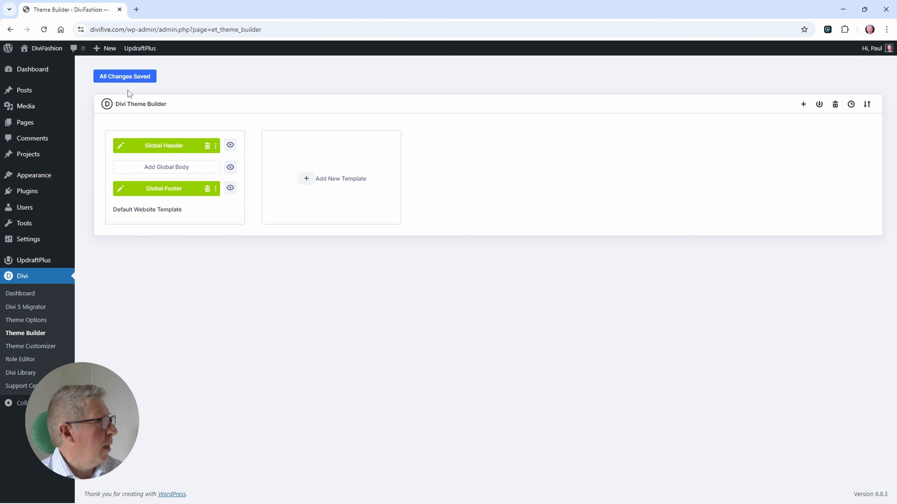
pyautogui.click(121, 148)
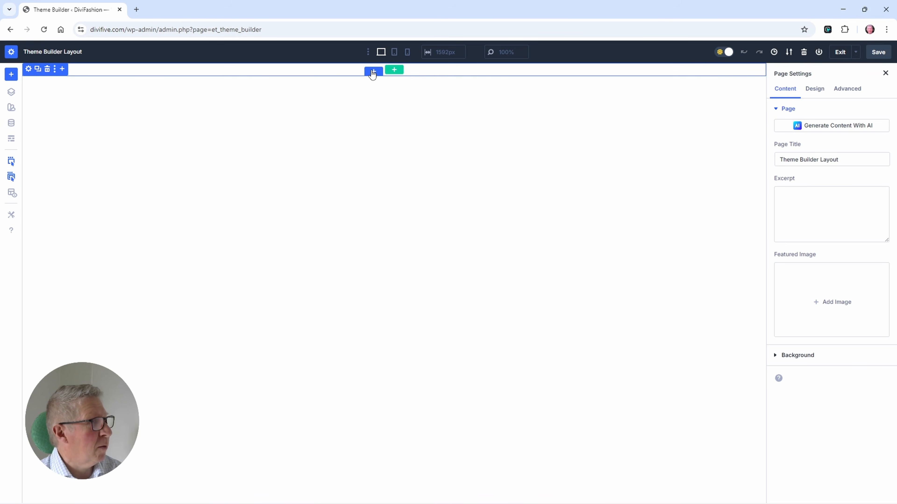
# Step: Insert the saved "Header" section from the library into the Global Header layout
pyautogui.click(374, 73)
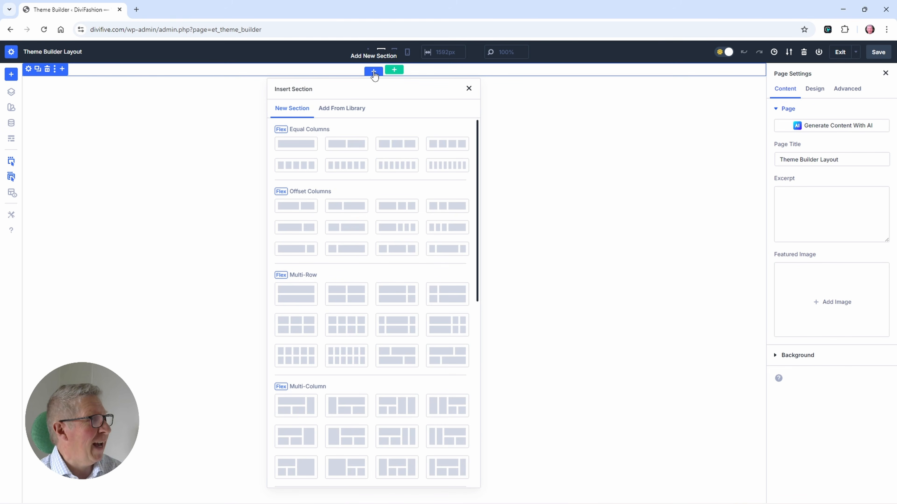
pyautogui.click(340, 109)
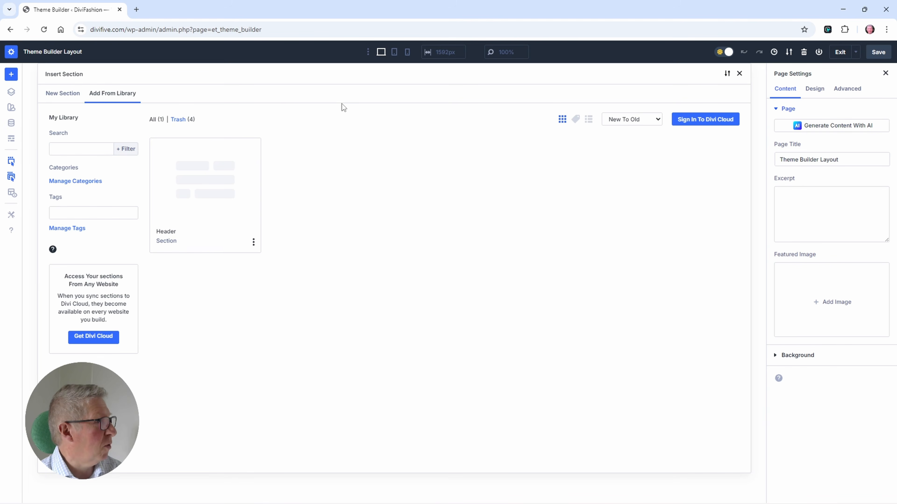
pyautogui.click(201, 191)
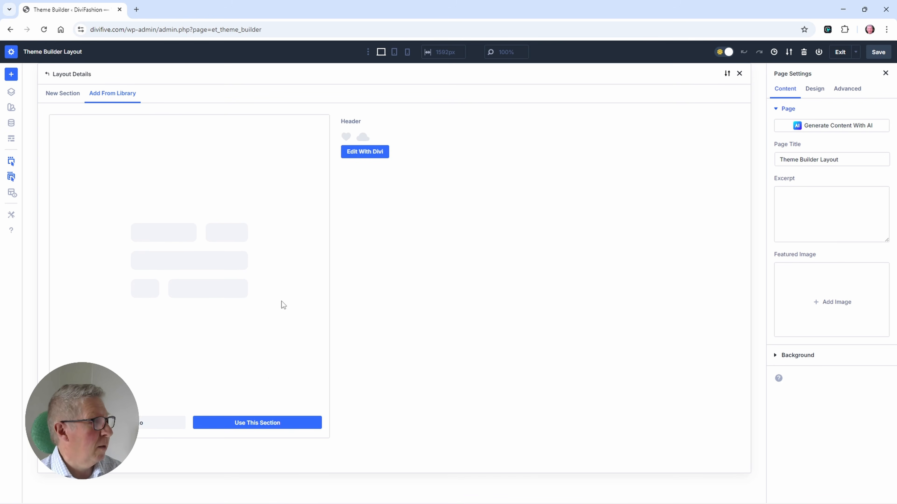
pyautogui.click(256, 423)
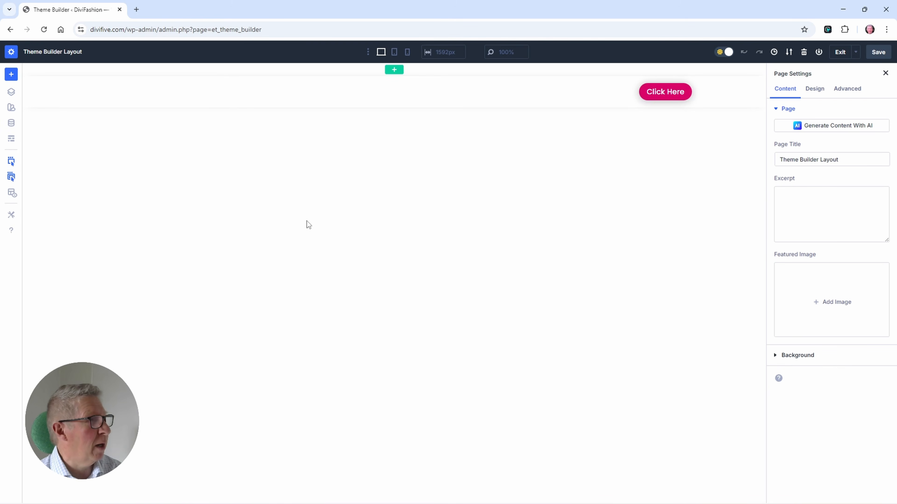
pyautogui.moveTo(27, 72)
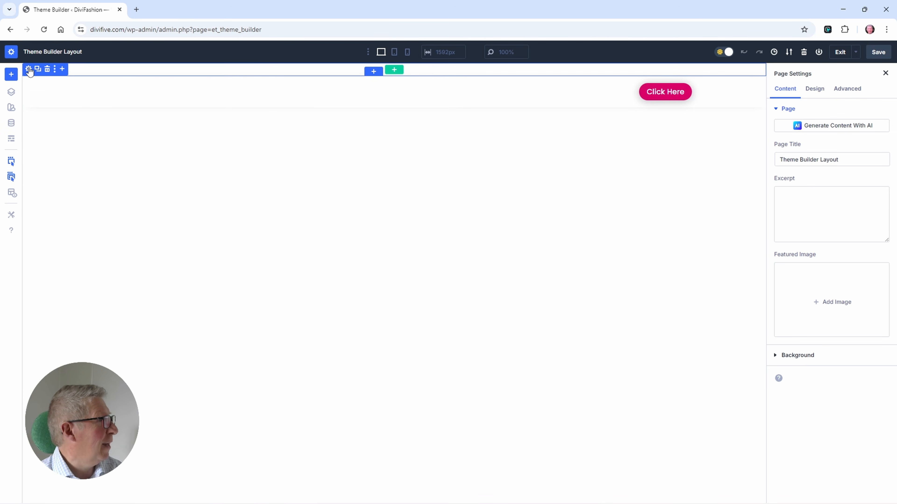
# Step: Delete the empty section above the header in the Global Header layout, and save the layout and the Theme Builder changes
pyautogui.click(48, 69)
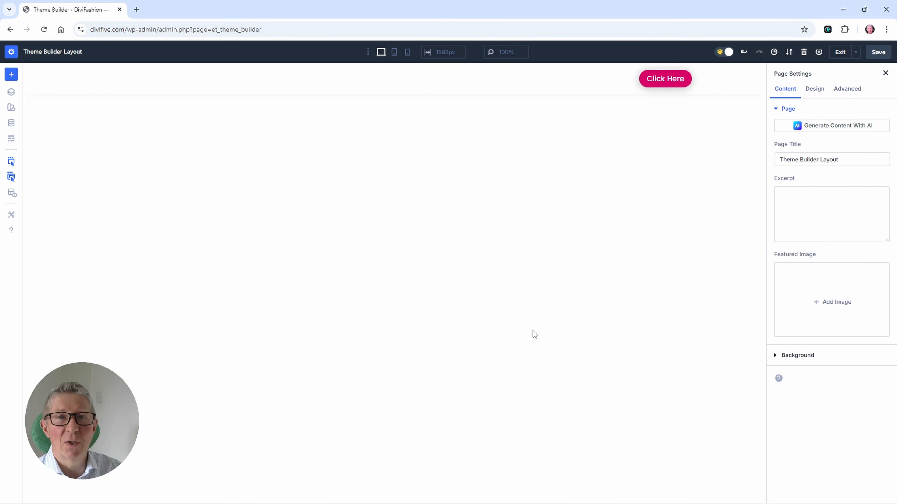
pyautogui.click(875, 53)
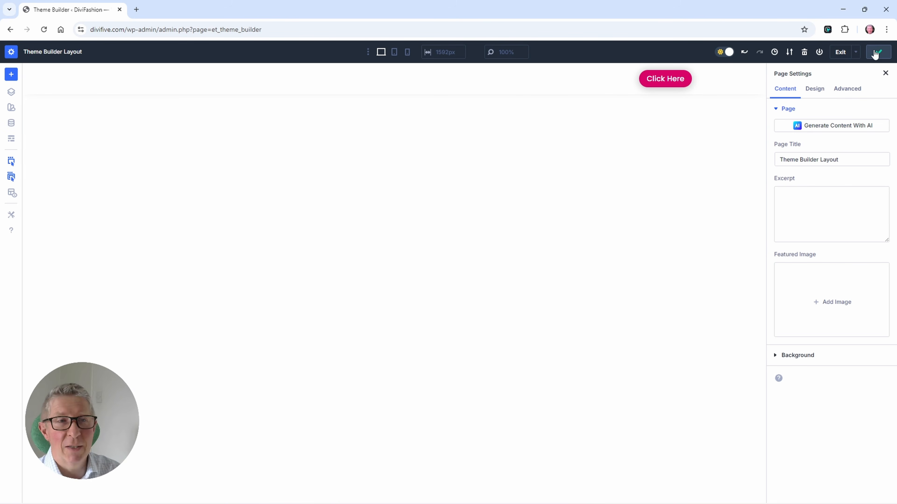
pyautogui.click(840, 52)
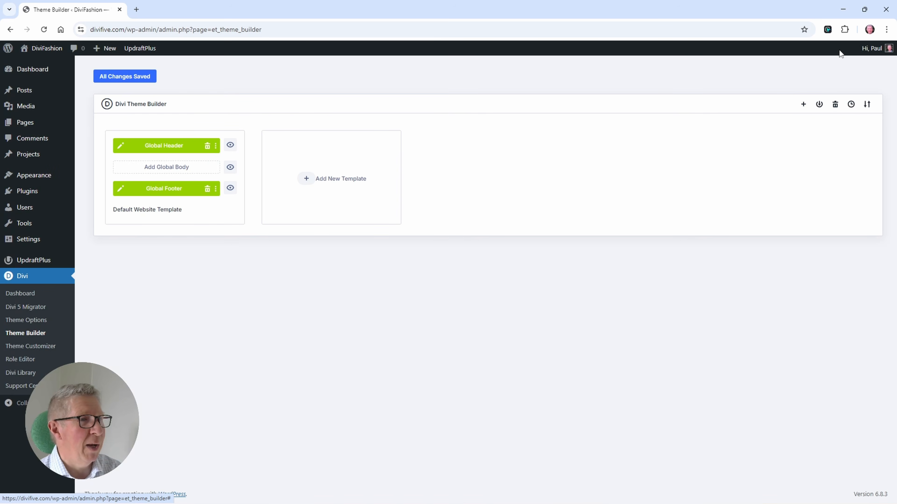
pyautogui.click(111, 77)
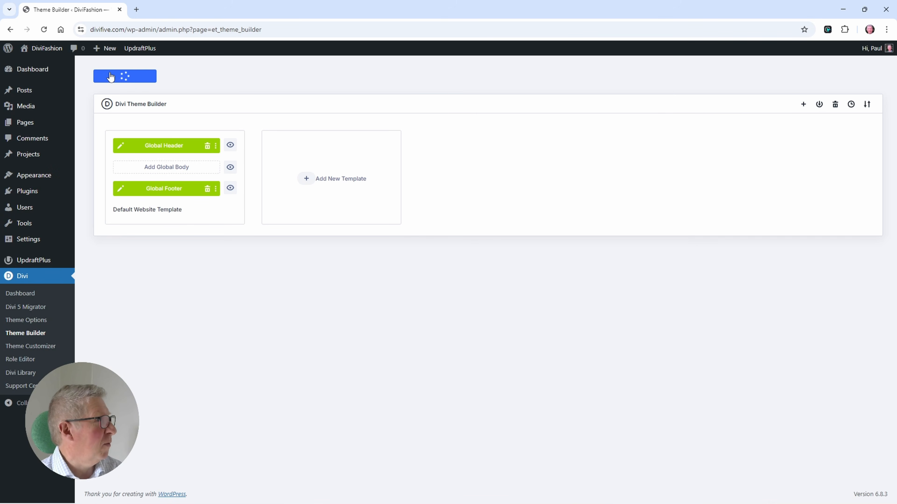
# Step: View the live homepage, reopen the Global Header layout from the Divi Theme Builder to check it, and exit the layout editor
pyautogui.click(35, 62)
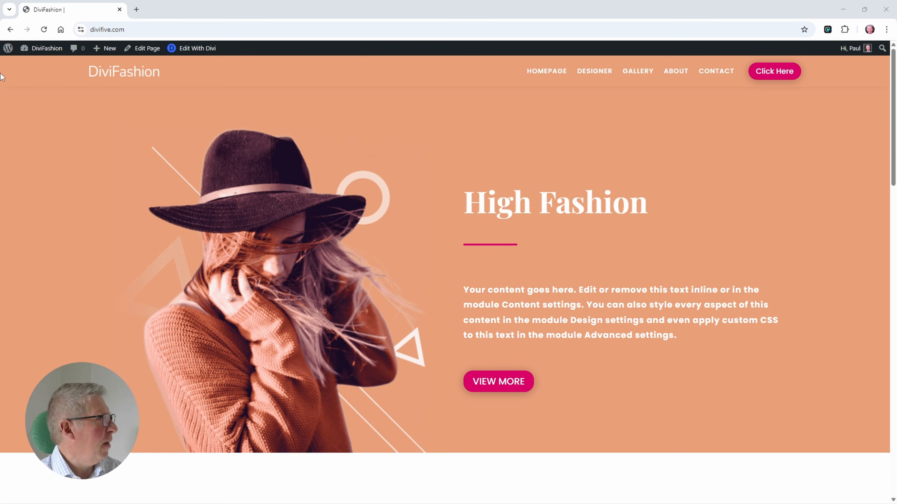
pyautogui.moveTo(42, 48)
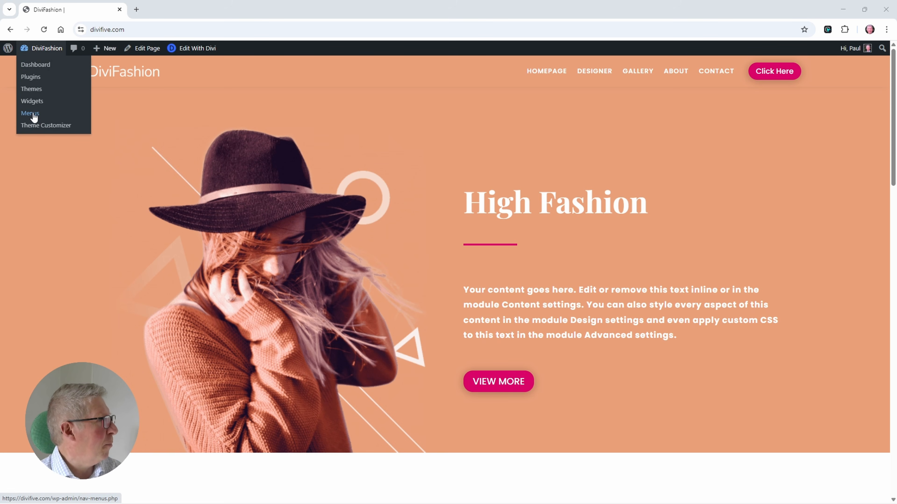
pyautogui.click(37, 65)
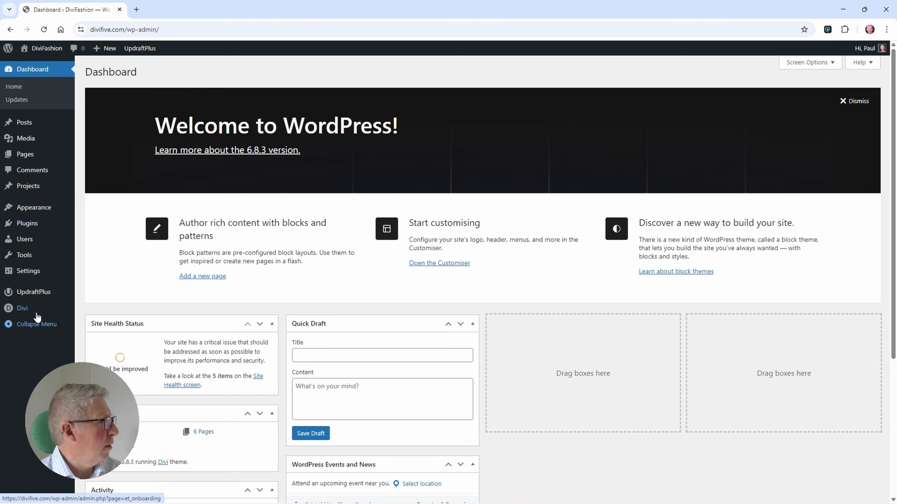
pyautogui.moveTo(37, 316)
pyautogui.click(93, 347)
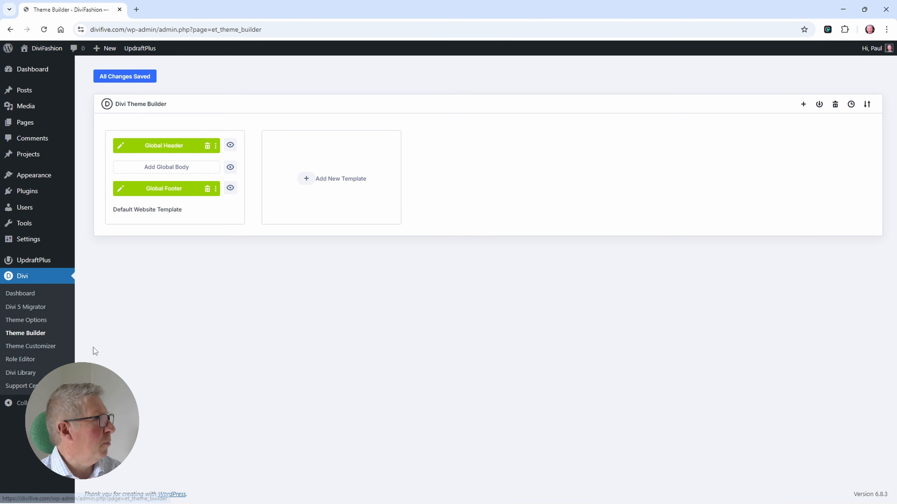
pyautogui.click(124, 148)
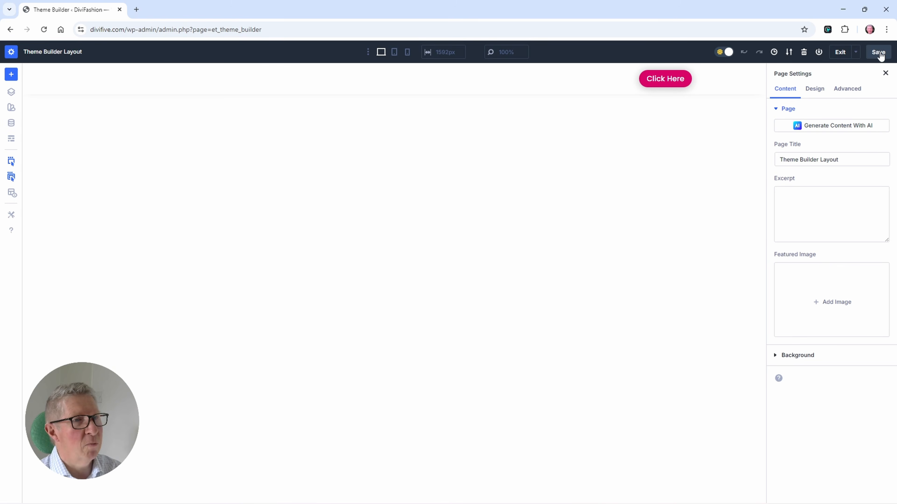
pyautogui.click(840, 53)
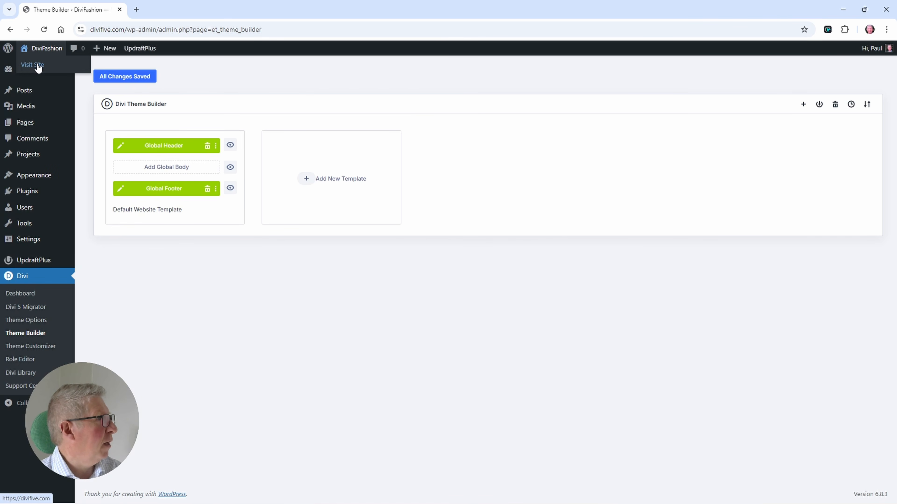
# Step: Visit the live site and scroll the homepage down and back up to check the header's normal and sticky states
pyautogui.click(38, 65)
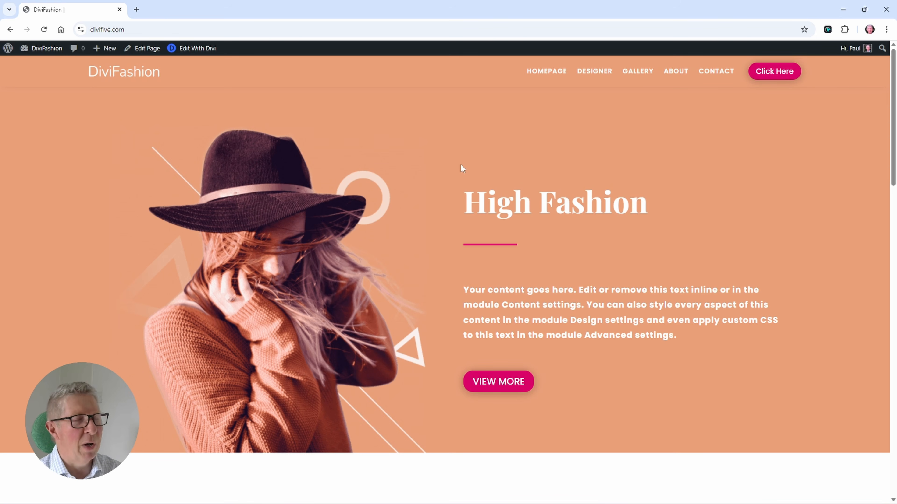
pyautogui.scroll(-5, 462, 177)
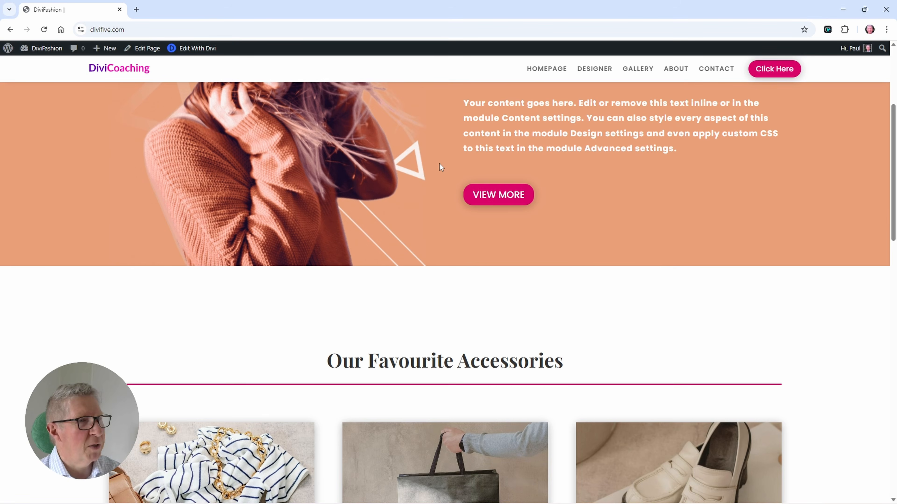
pyautogui.scroll(5, 439, 163)
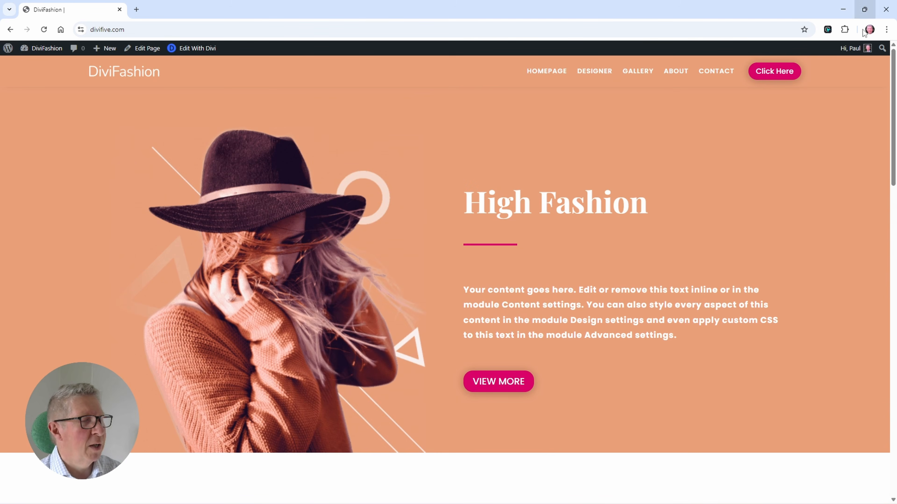
# Step: Preview the homepage in Hoverify's Responsive view on iPhone 14 Pro Max and iPad, and open the mobile menu to check it
pyautogui.click(827, 29)
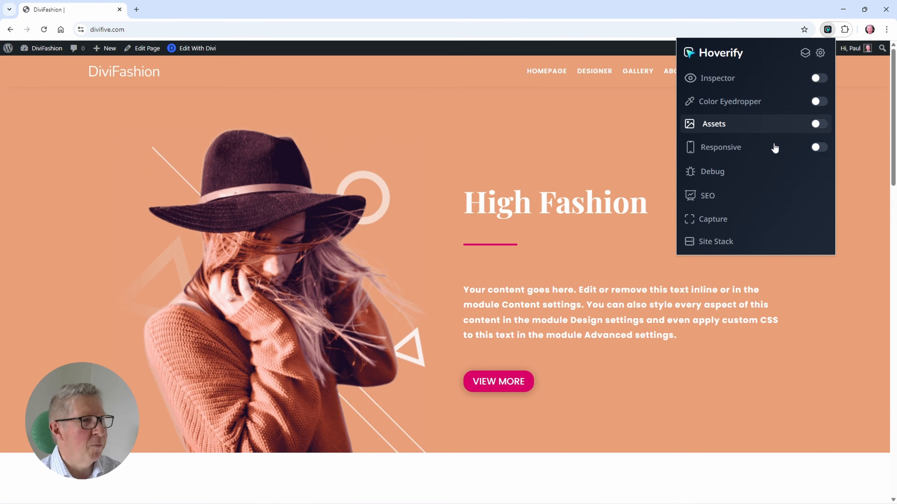
pyautogui.click(818, 146)
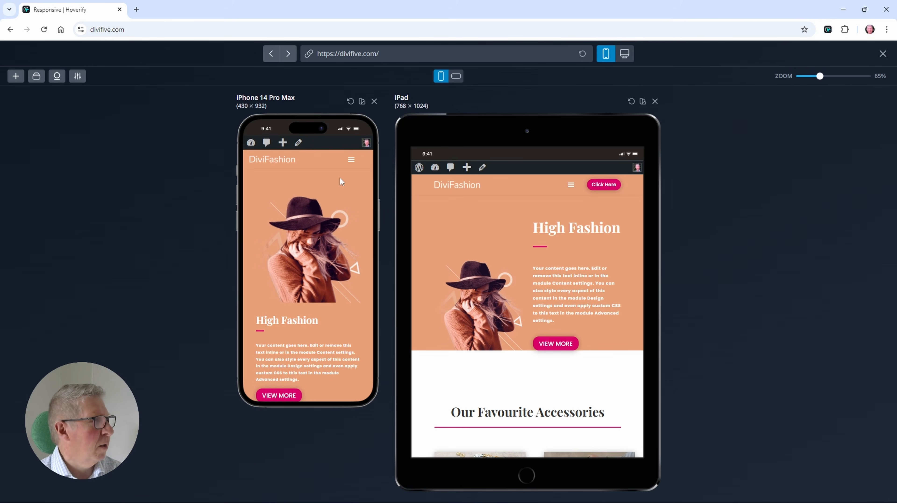
pyautogui.click(351, 163)
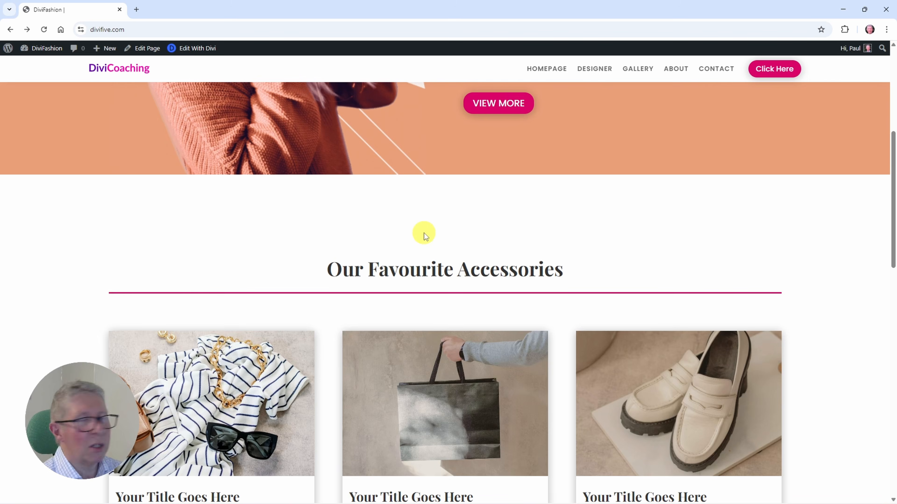
pyautogui.scroll(5, 424, 232)
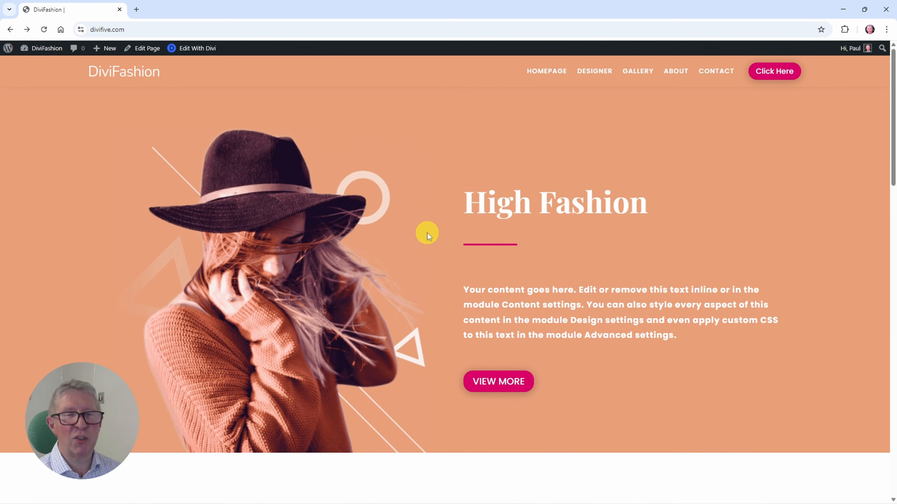